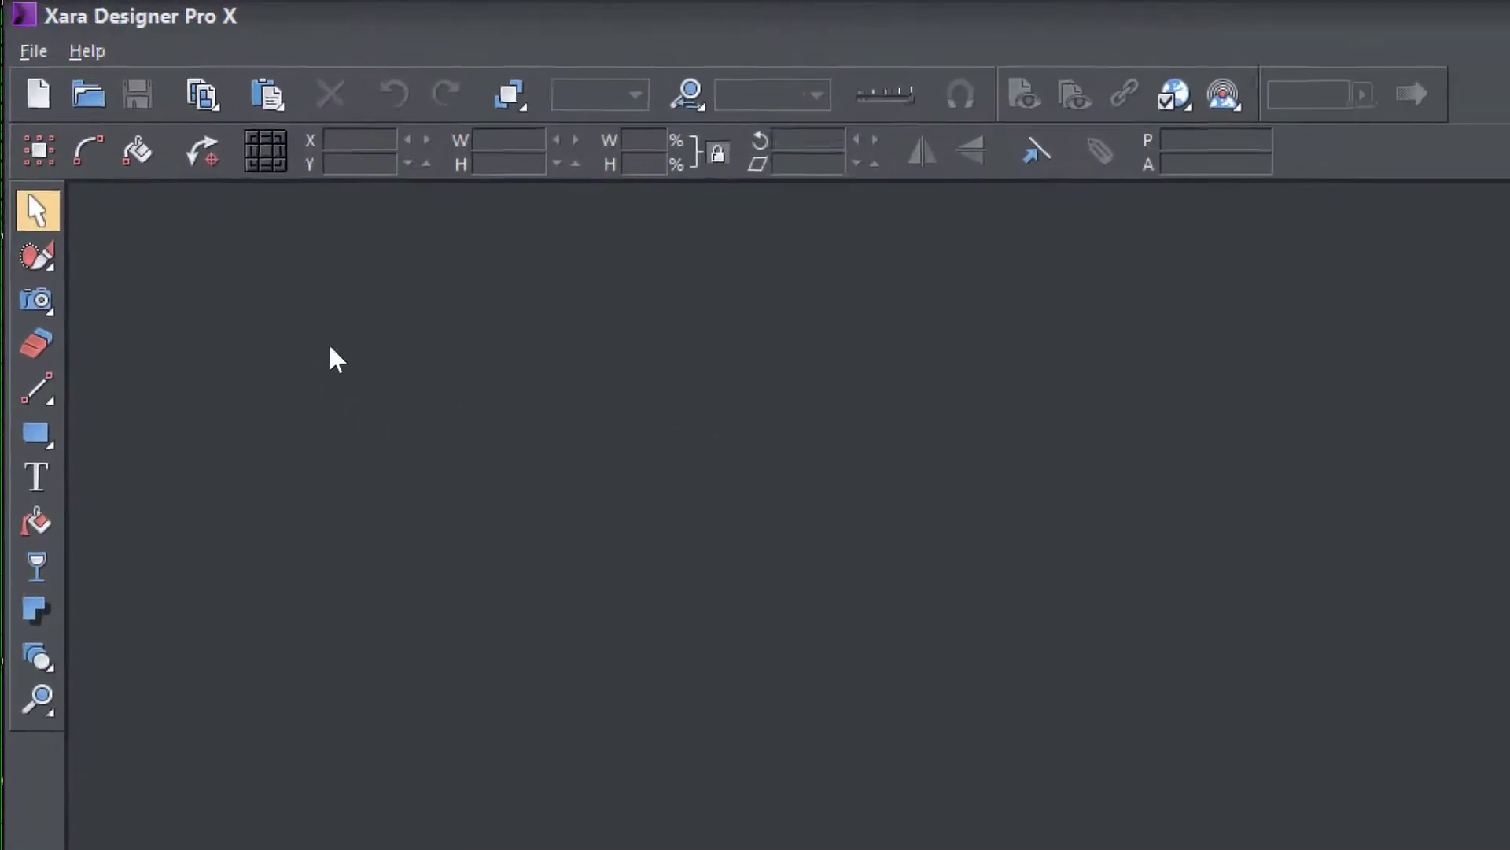
Create a new blank A4 portrait document and centre its page in the view.
{"action": "left_click", "coordinate": [33, 57]}
{"action": "mouse_move", "coordinate": [56, 87]}
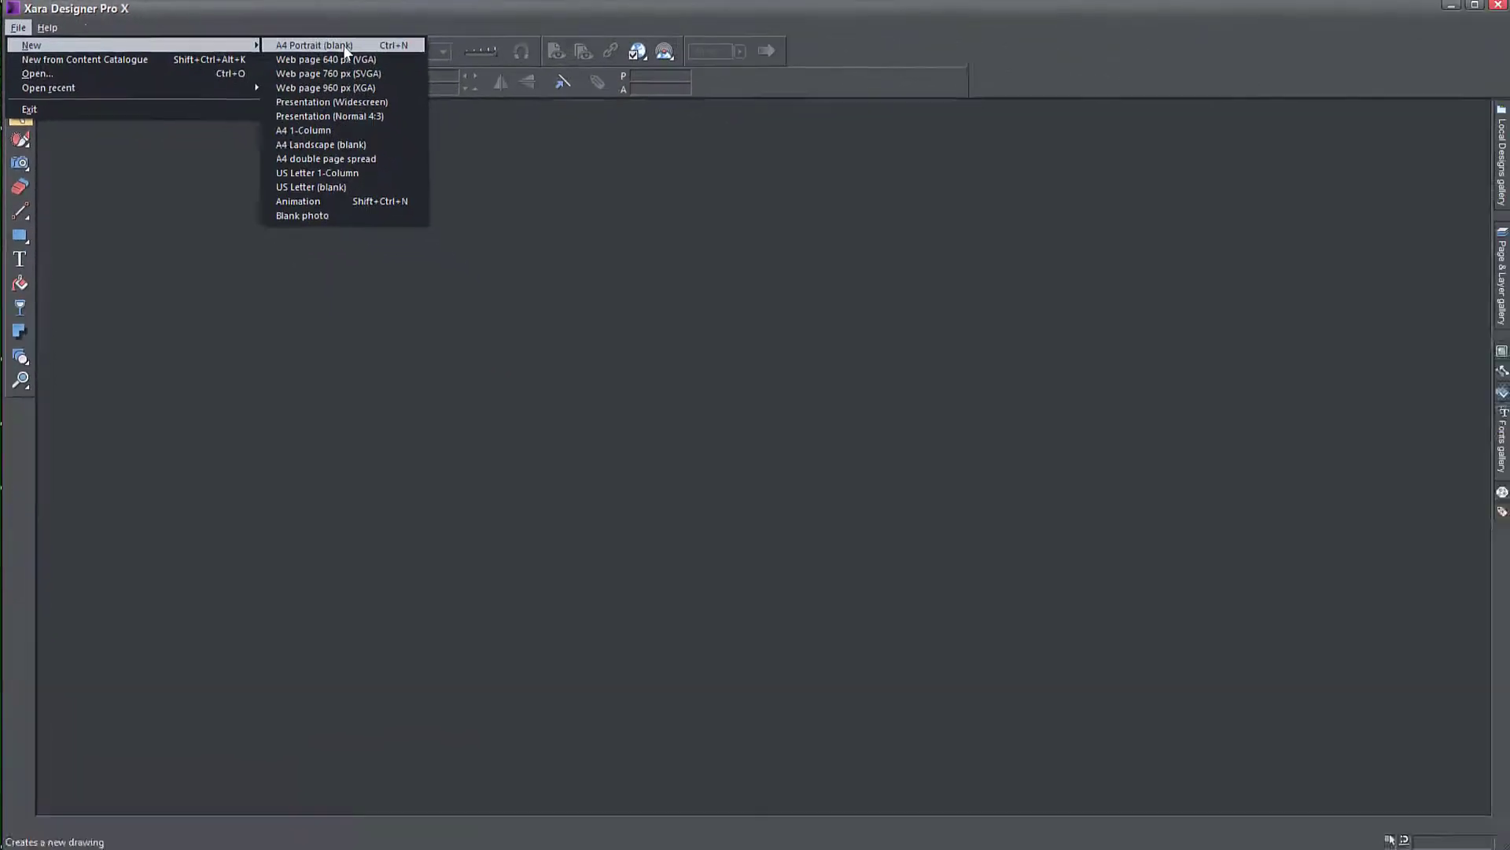
{"action": "left_click", "coordinate": [346, 47]}
{"action": "left_click_drag", "start_coordinate": [361, 374], "coordinate": [653, 354]}
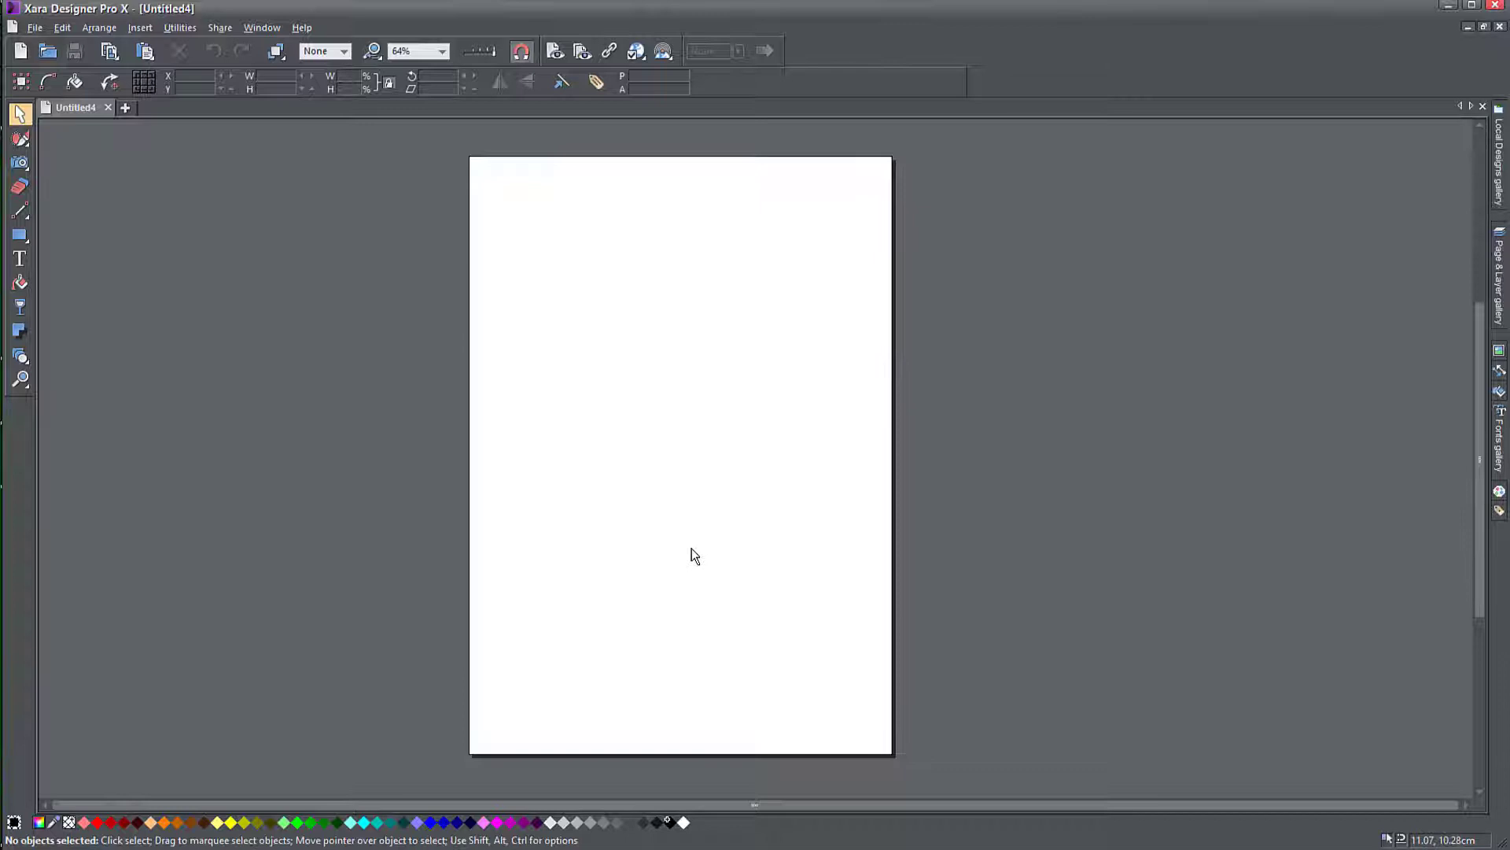
Paste the Graphicious Logo.png image and move it up near the page centre.
{"action": "left_click_drag", "start_coordinate": [691, 553], "coordinate": [703, 526]}
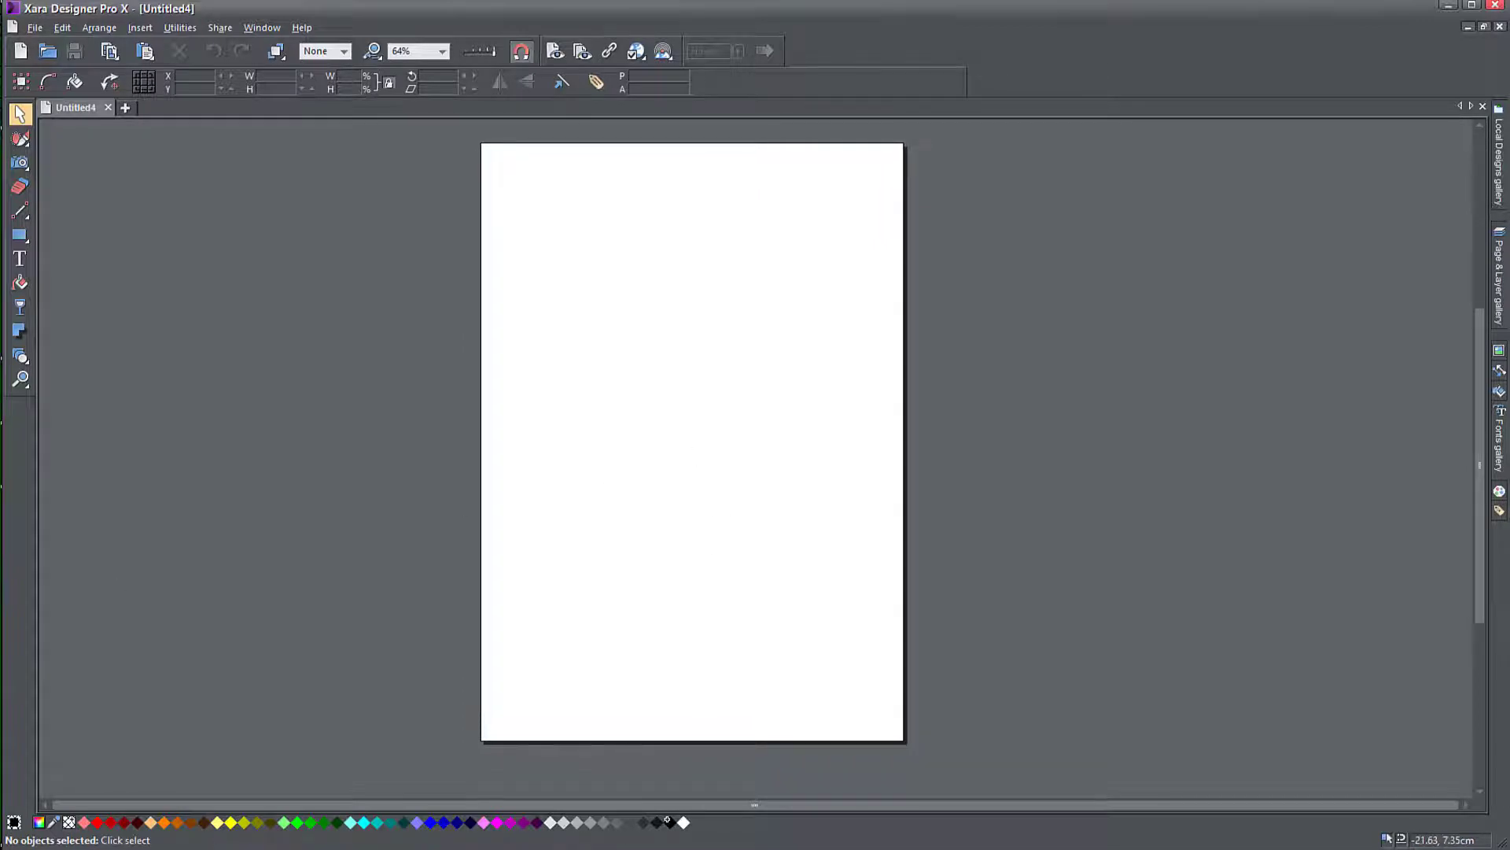
{"action": "key", "text": "ctrl+v"}
{"action": "left_click_drag", "start_coordinate": [656, 470], "coordinate": [701, 433]}
{"action": "left_click", "coordinate": [871, 395]}
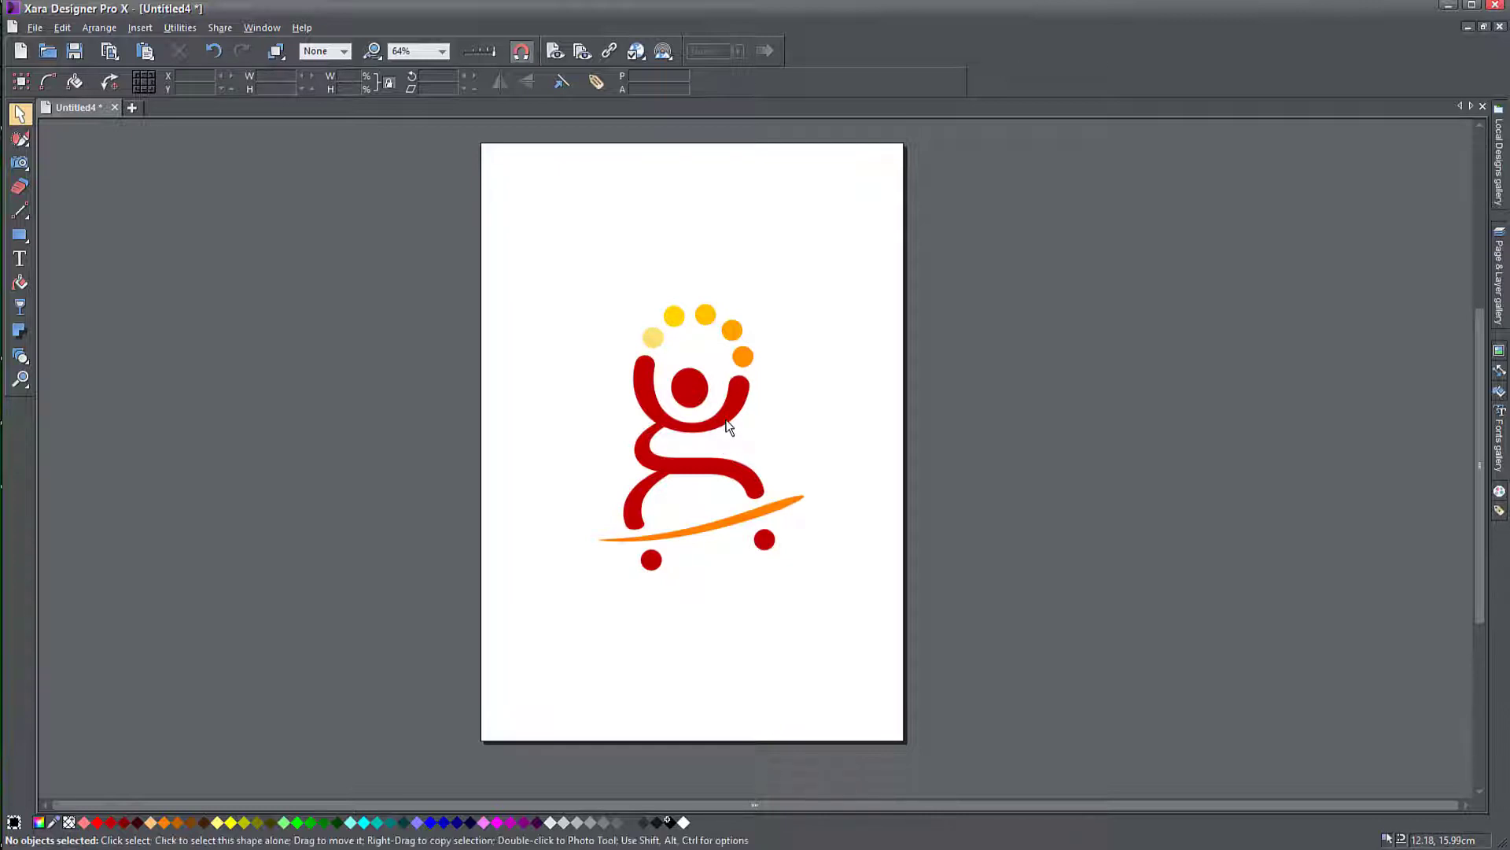
Set the paper size to US Letter in Page Options and apply it.
{"action": "right_click", "coordinate": [577, 232]}
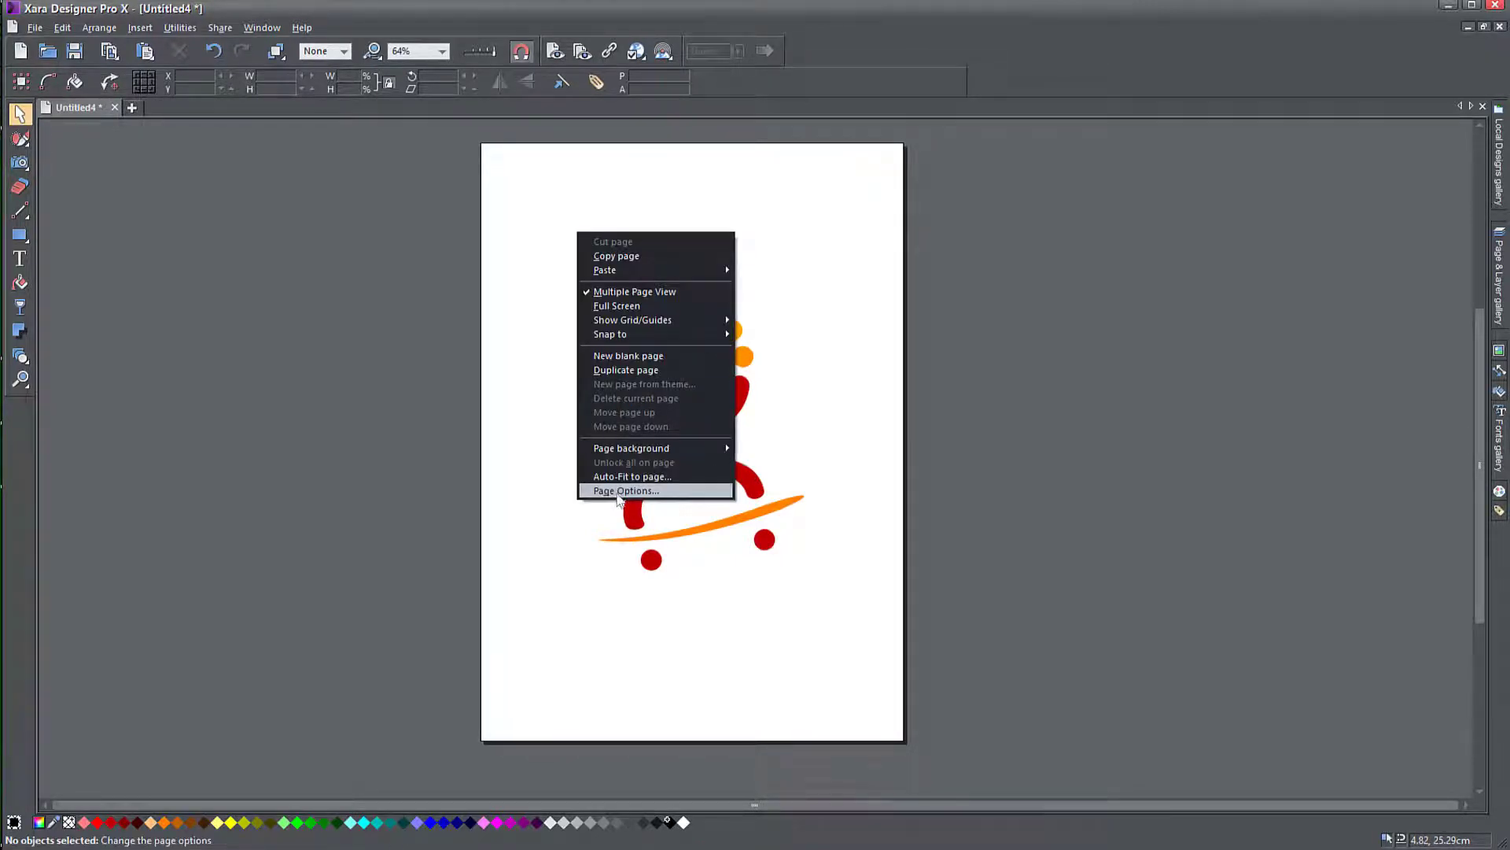
{"action": "left_click", "coordinate": [656, 491]}
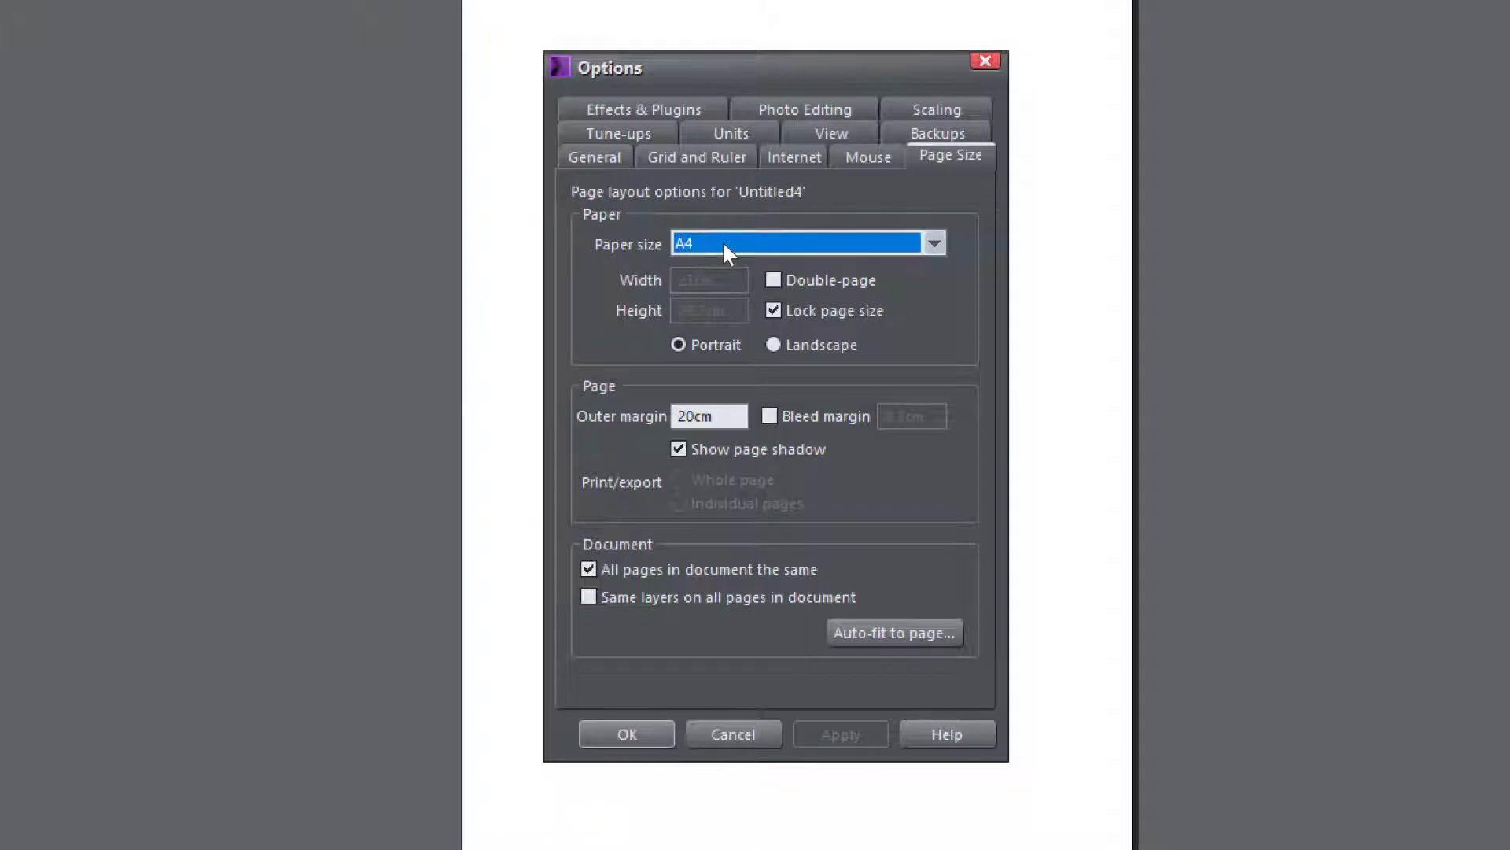
{"action": "left_click", "coordinate": [766, 244]}
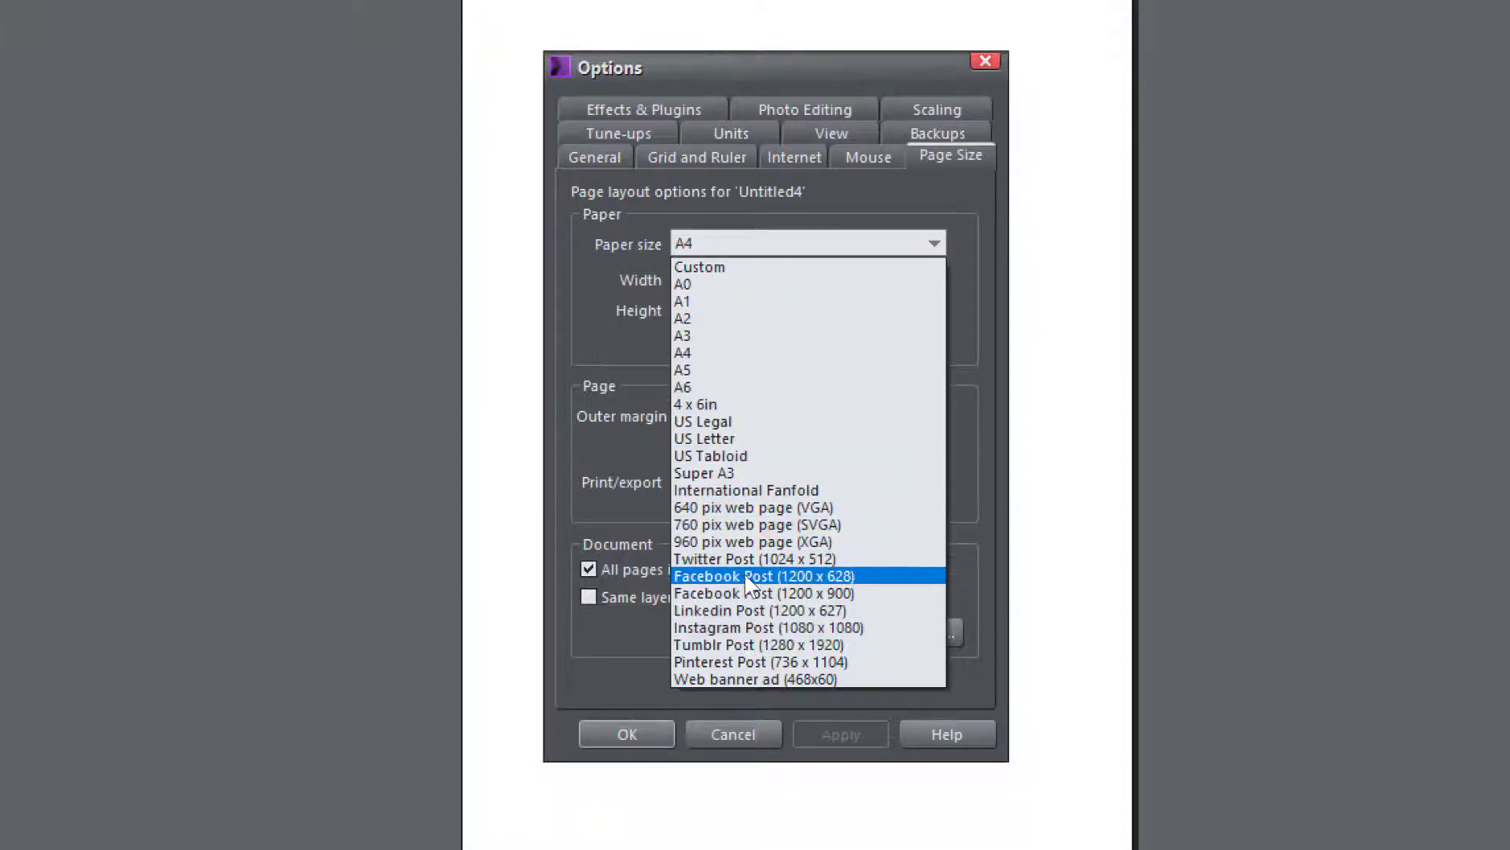
{"action": "left_click", "coordinate": [717, 442]}
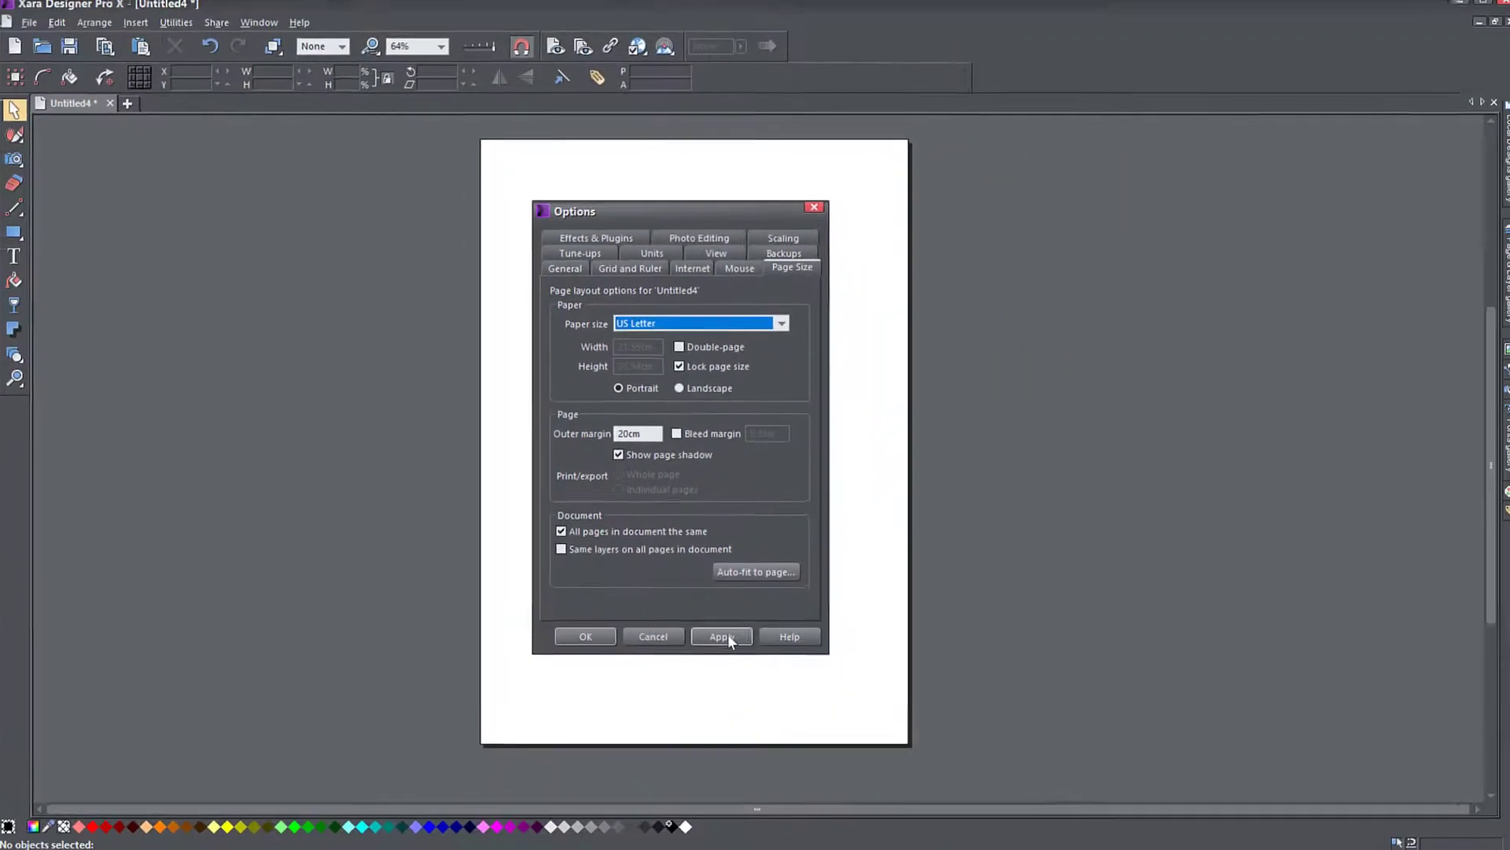
{"action": "left_click", "coordinate": [728, 638]}
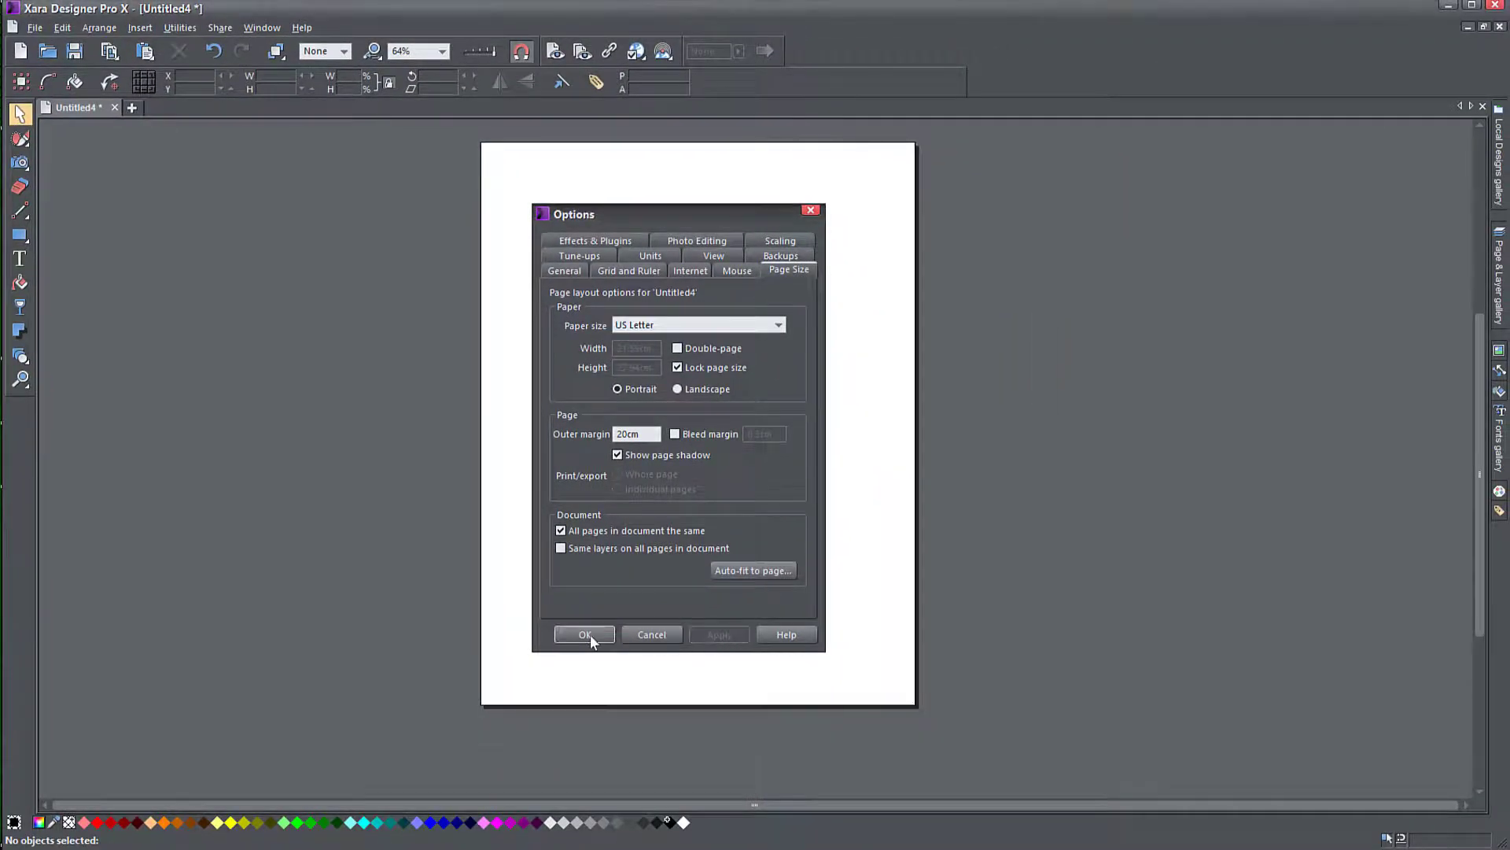
{"action": "left_click", "coordinate": [586, 634]}
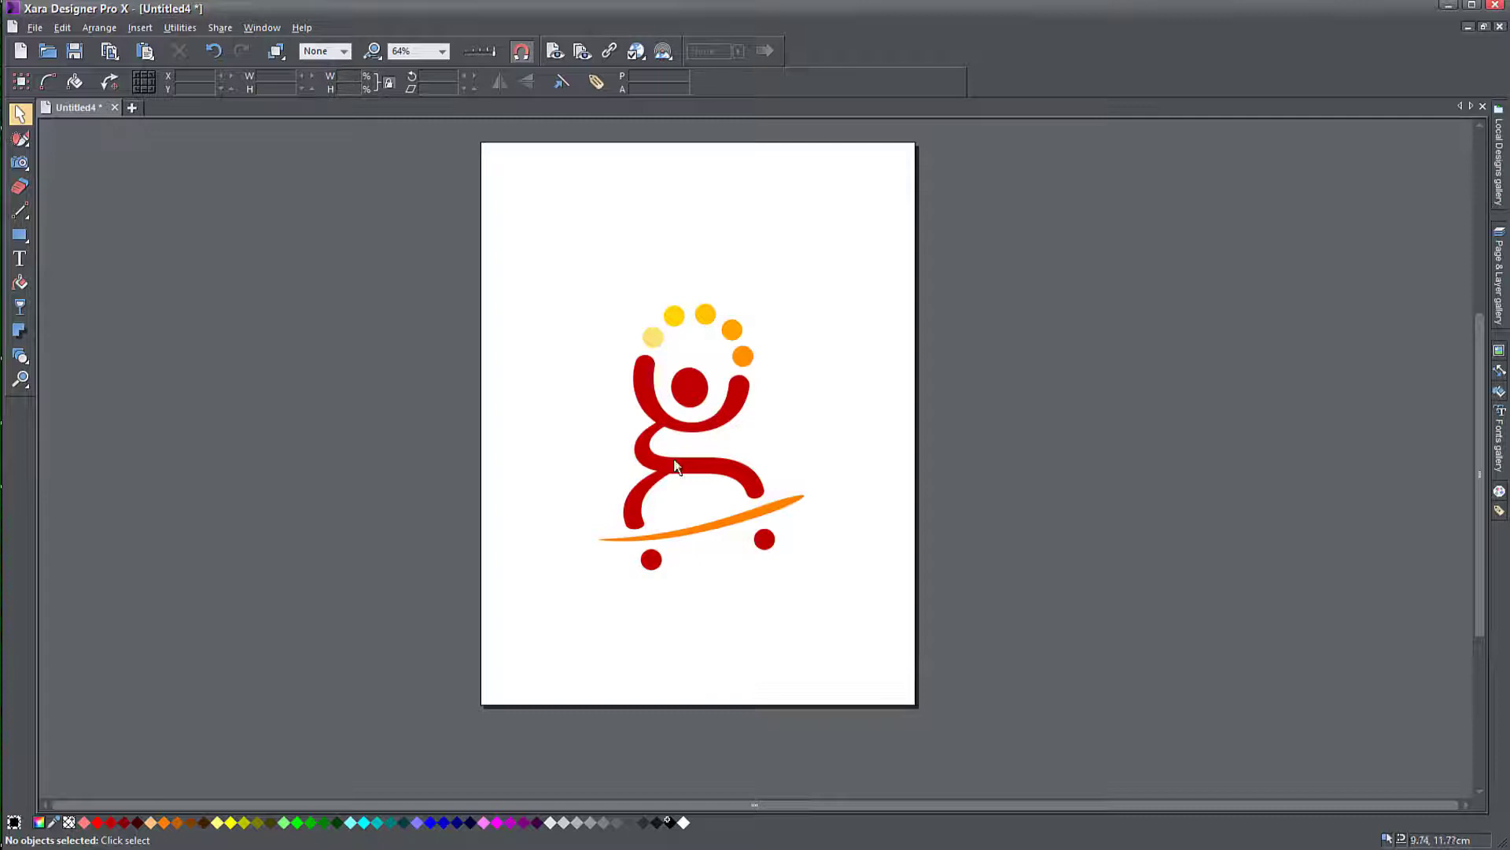
Move the logo up and right, and shift the Some text heading slightly down and right.
{"action": "mouse_move", "coordinate": [696, 392]}
{"action": "left_mouse_down"}
{"action": "mouse_move", "coordinate": [733, 334]}
{"action": "mouse_move", "coordinate": [629, 343]}
{"action": "mouse_move", "coordinate": [719, 380]}
{"action": "mouse_move", "coordinate": [678, 351]}
{"action": "mouse_move", "coordinate": [690, 355]}
{"action": "mouse_move", "coordinate": [670, 320]}
{"action": "mouse_move", "coordinate": [700, 330]}
{"action": "mouse_move", "coordinate": [683, 342]}
{"action": "mouse_move", "coordinate": [711, 339]}
{"action": "mouse_move", "coordinate": [687, 340]}
{"action": "mouse_move", "coordinate": [698, 363]}
{"action": "left_mouse_up"}
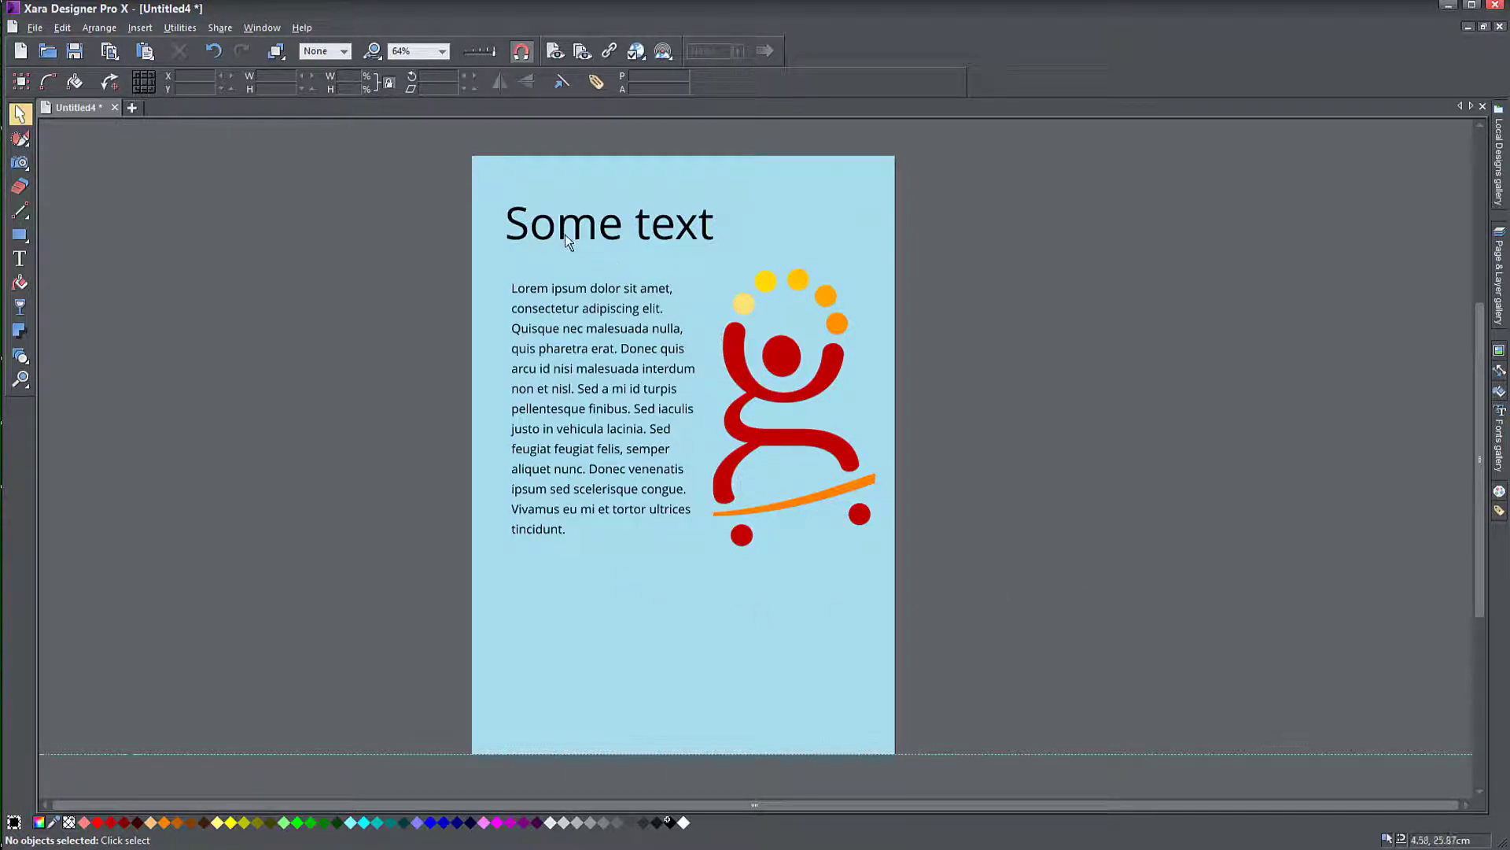
{"action": "left_click_drag", "start_coordinate": [565, 234], "coordinate": [570, 251]}
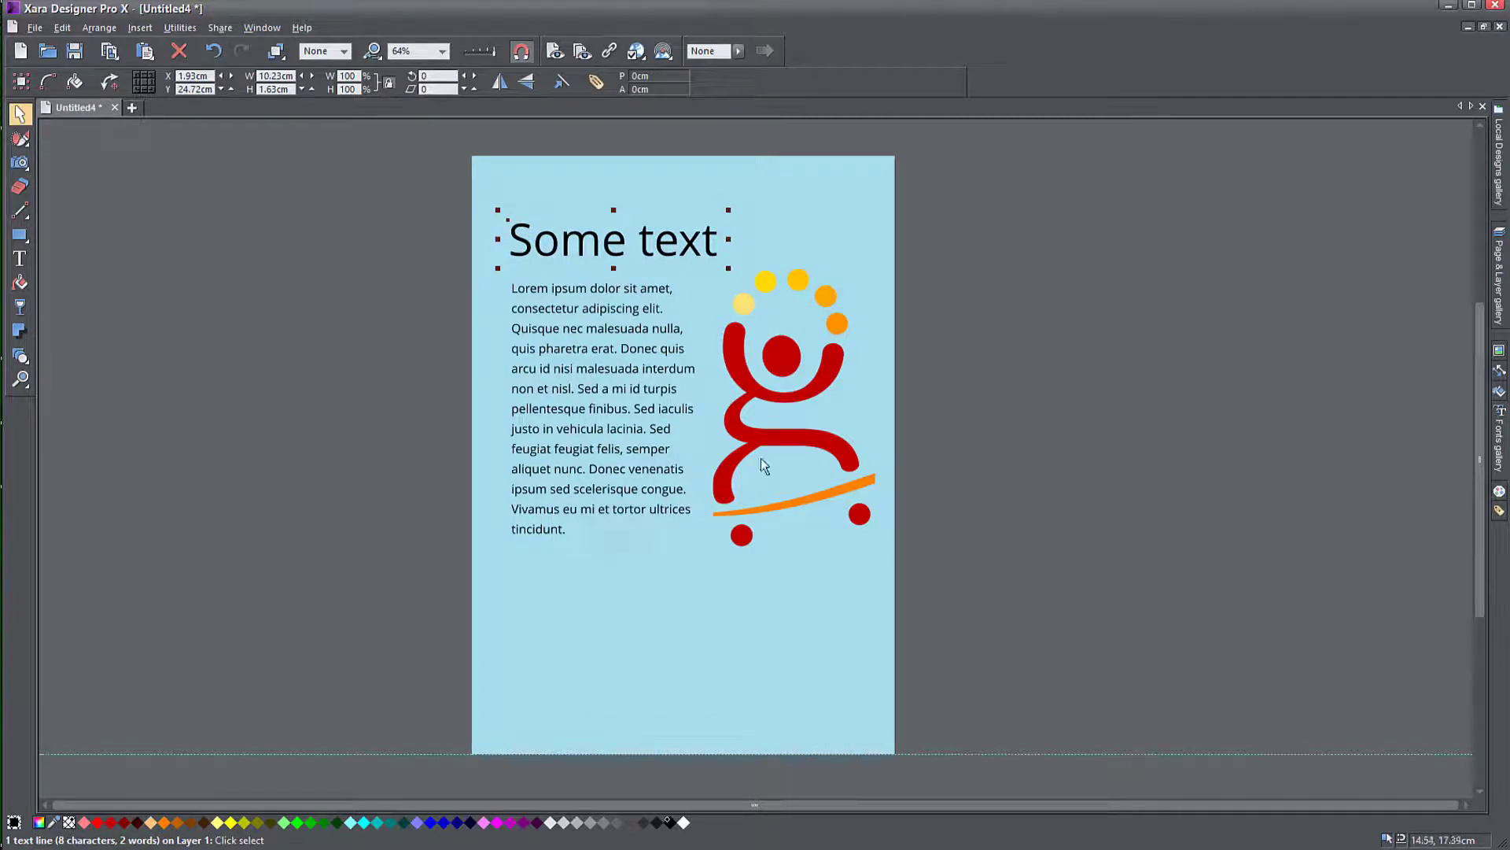
Open the page settings and close them without making changes.
{"action": "right_click", "coordinate": [587, 638]}
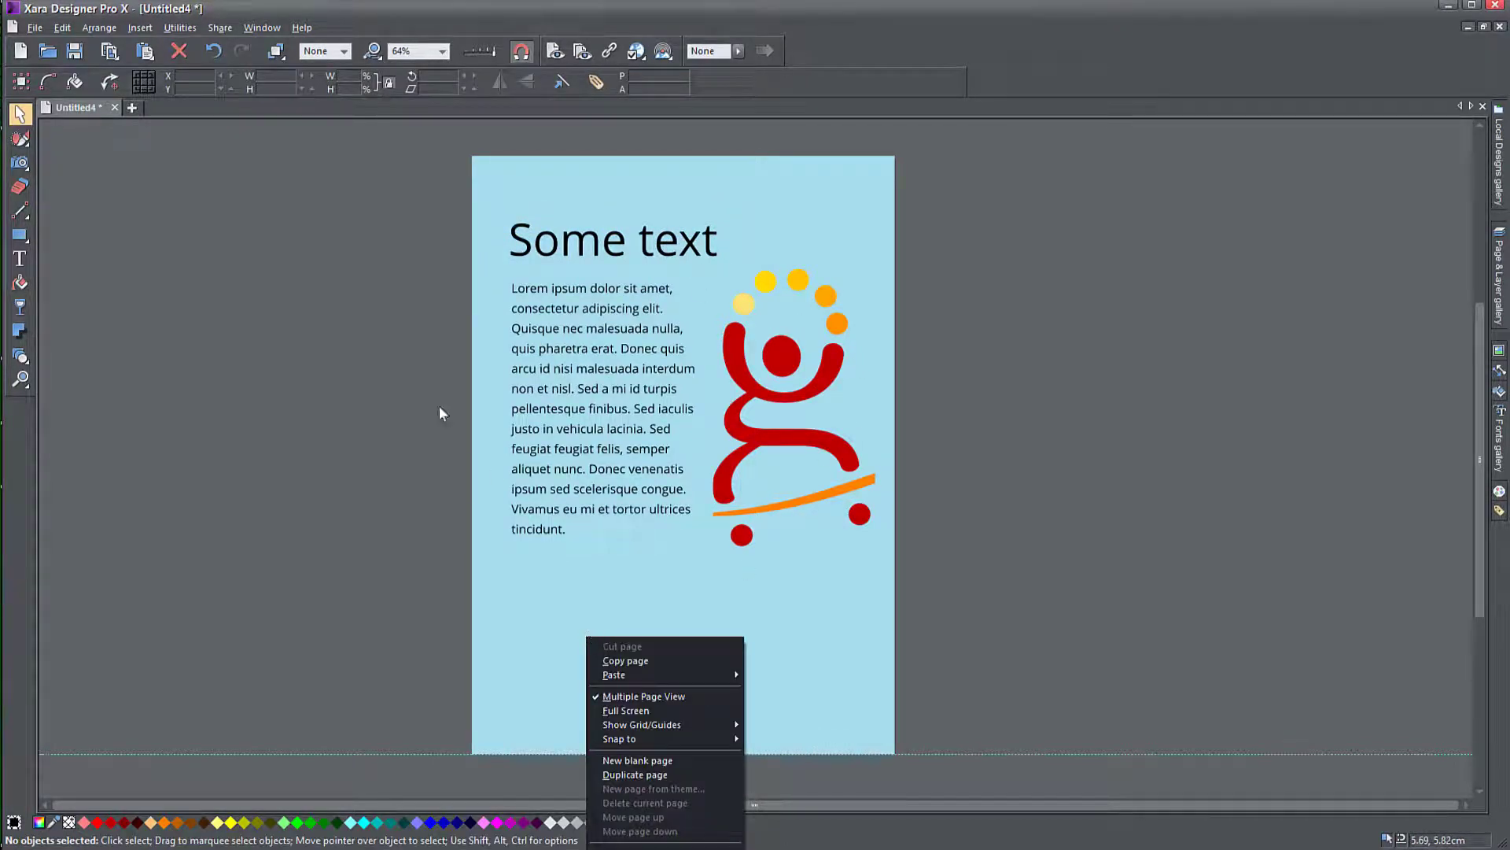
{"action": "left_click", "coordinate": [389, 296]}
{"action": "right_click", "coordinate": [488, 277]}
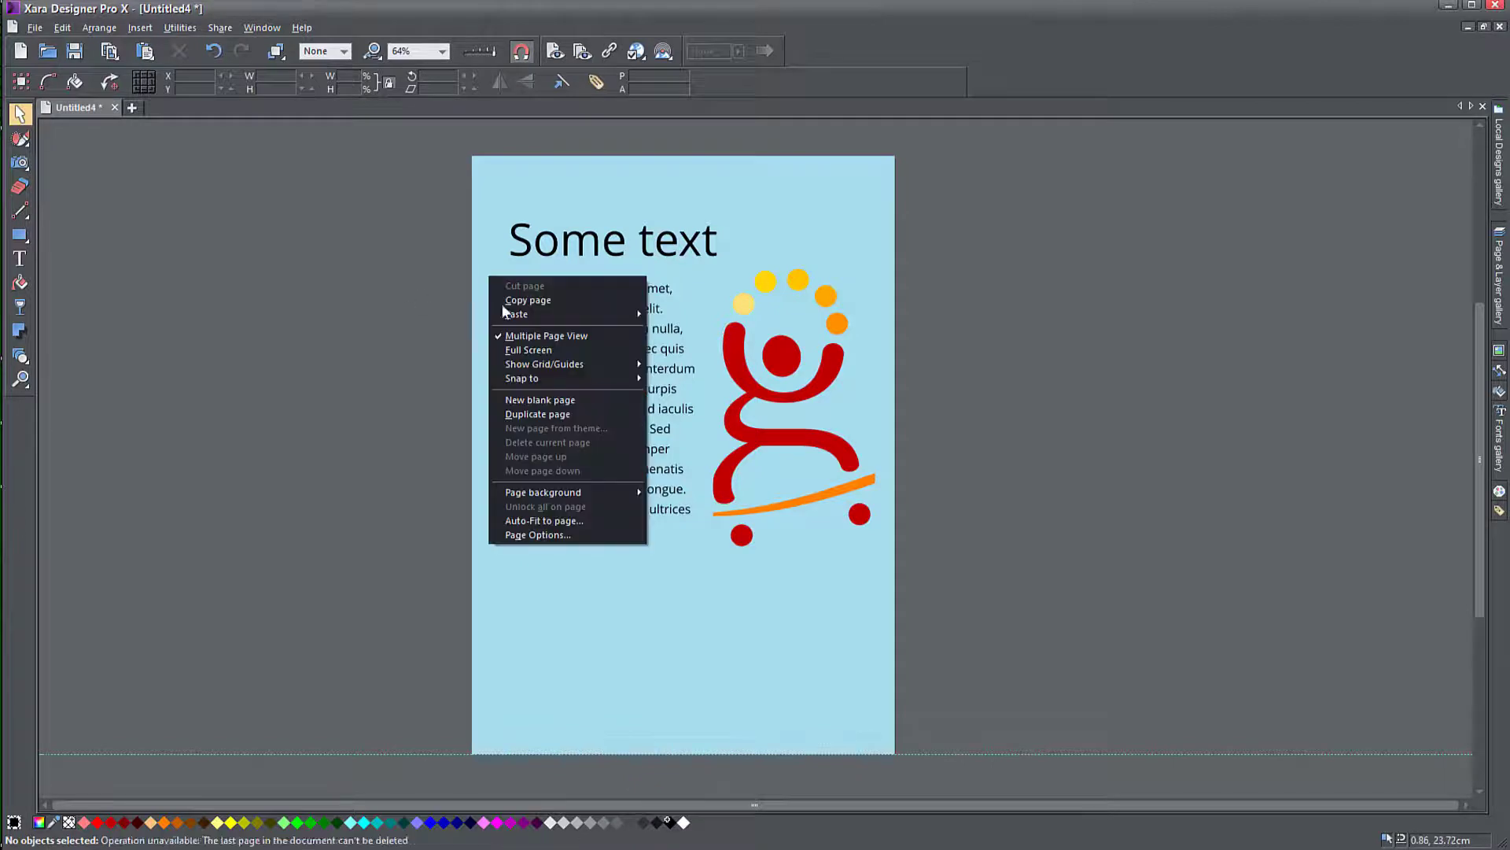
{"action": "left_click", "coordinate": [543, 535]}
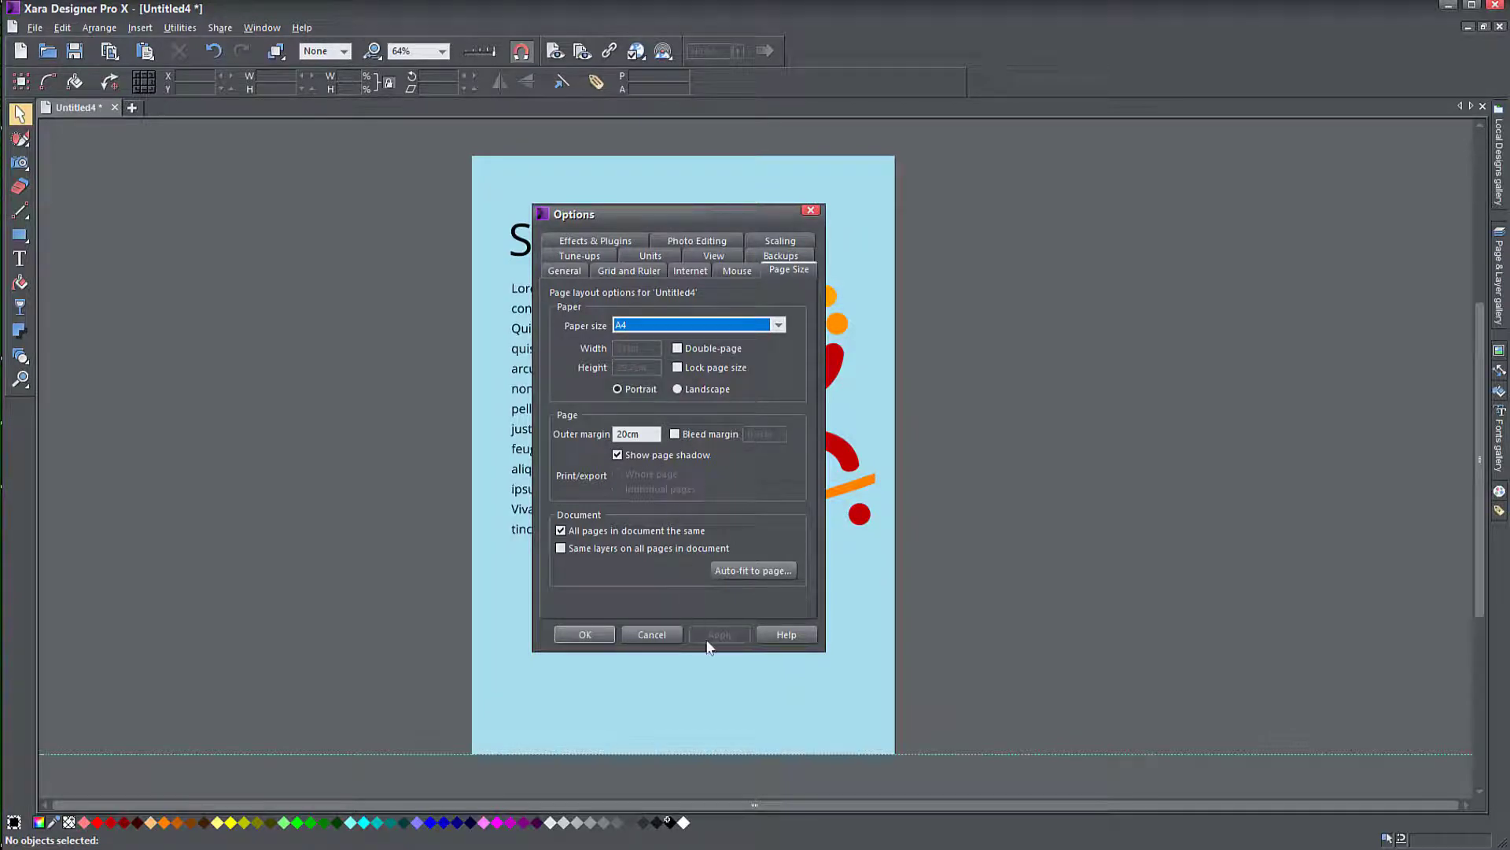
{"action": "left_click", "coordinate": [664, 634]}
Turn on Auto-fit all objects in the Auto-Fit to page settings and apply it.
{"action": "right_click", "coordinate": [491, 443]}
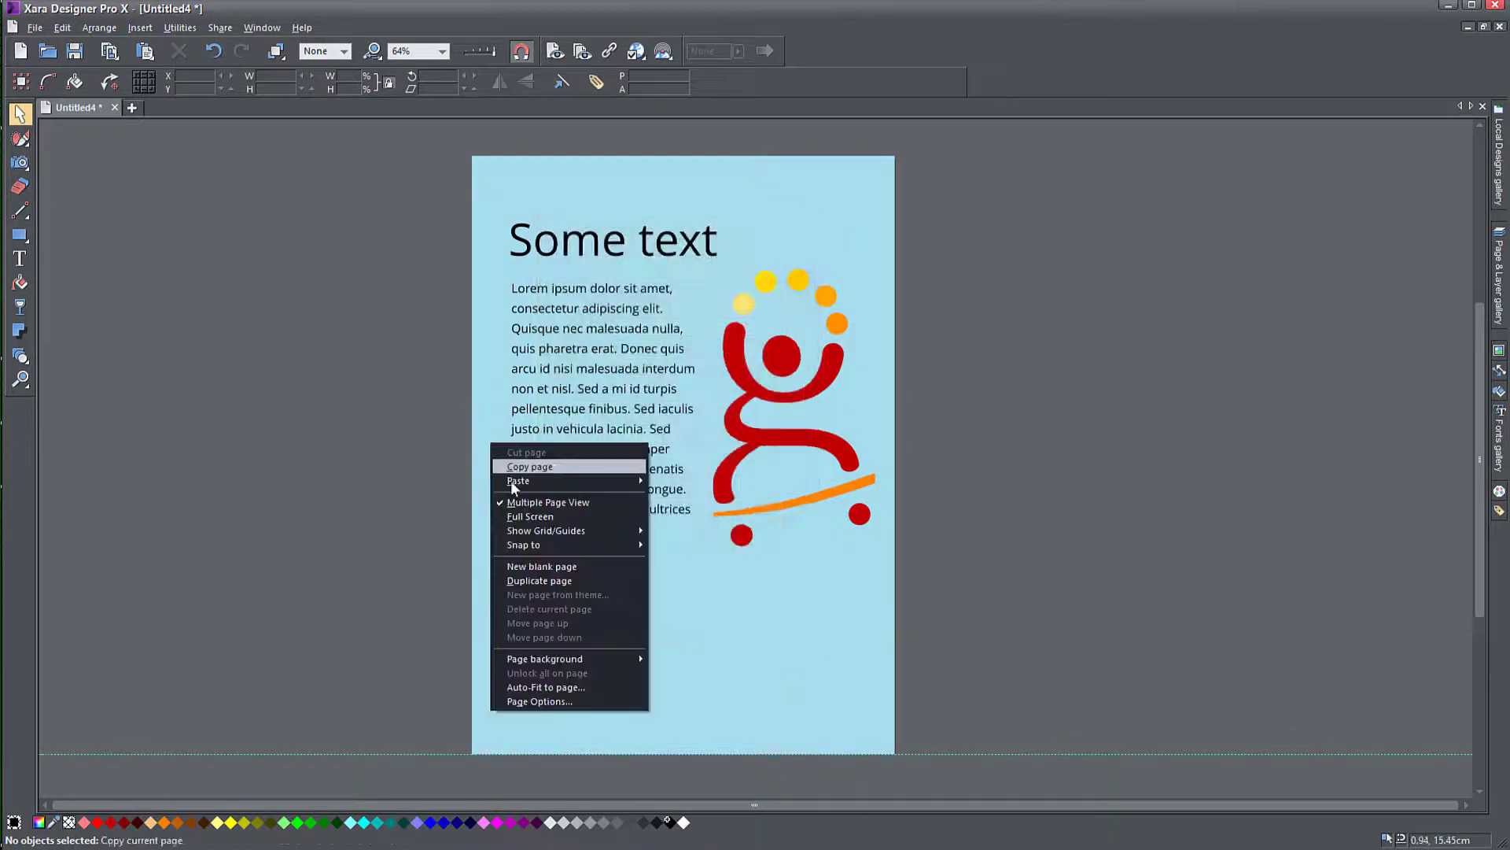
{"action": "left_click", "coordinate": [592, 689]}
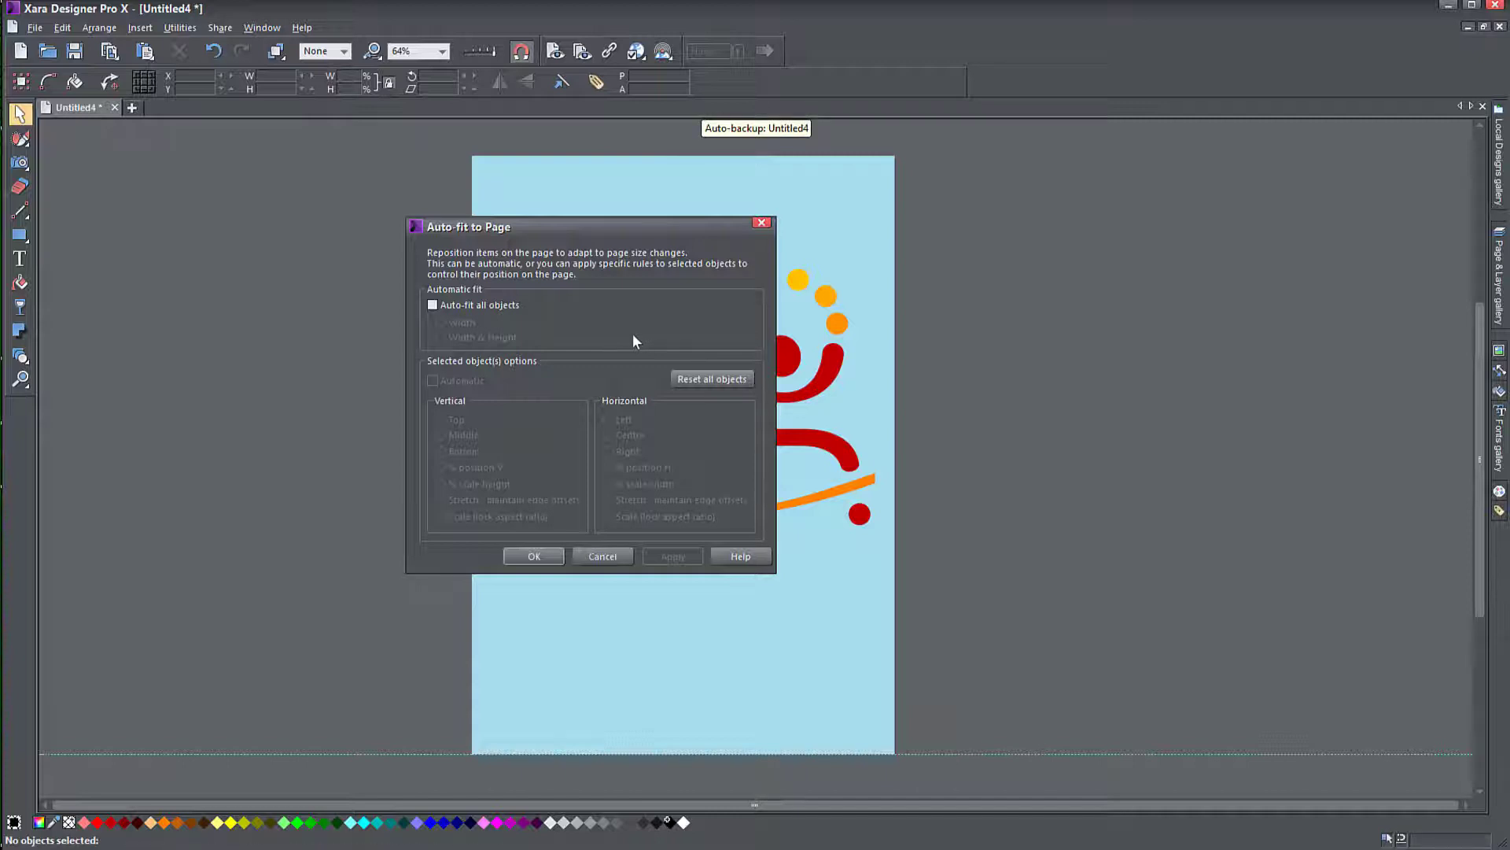
{"action": "left_click", "coordinate": [433, 305]}
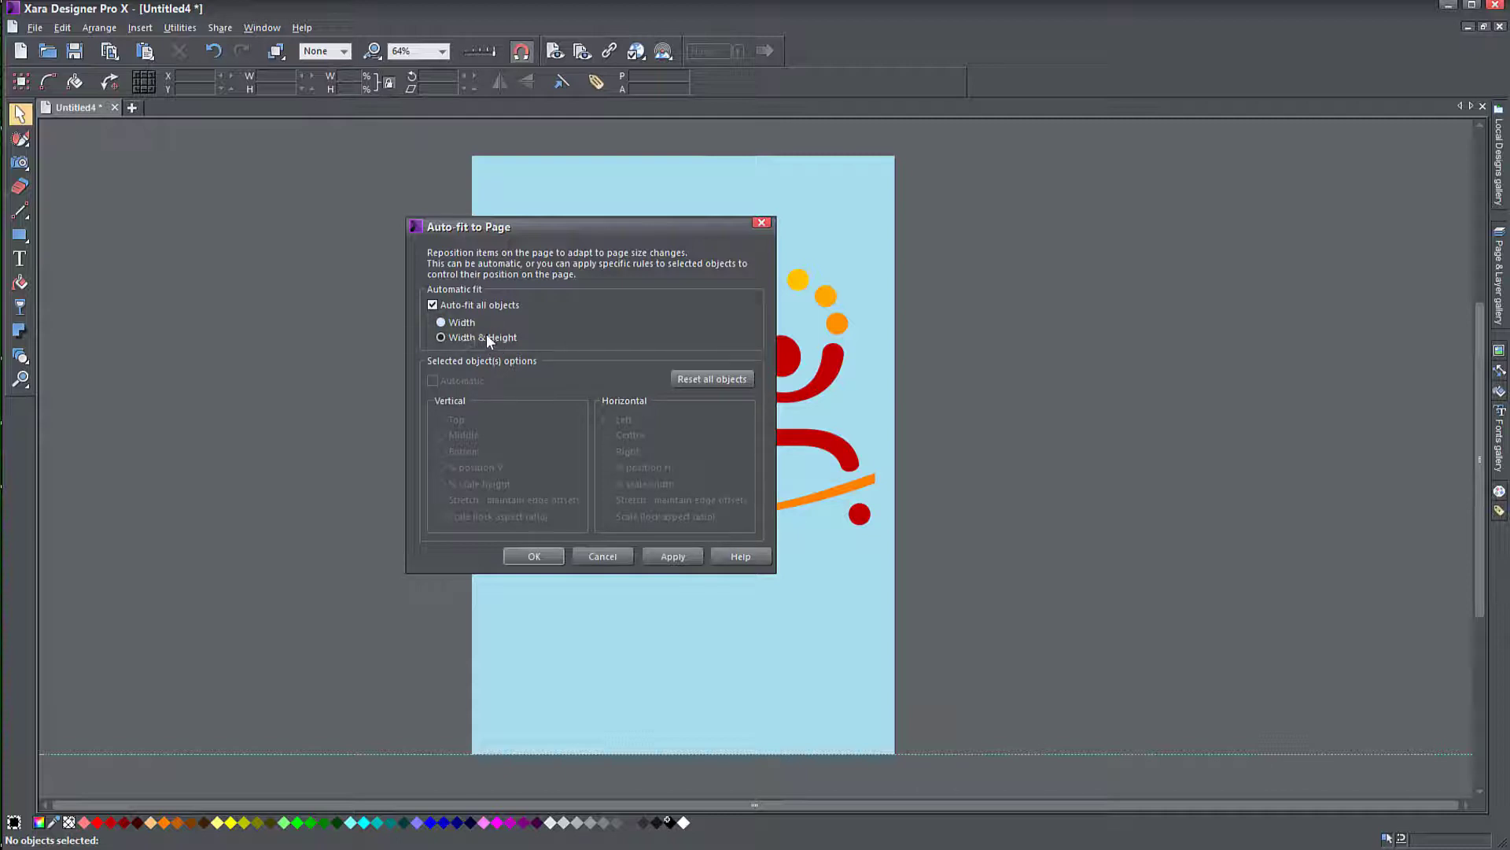
{"action": "left_click", "coordinate": [692, 555]}
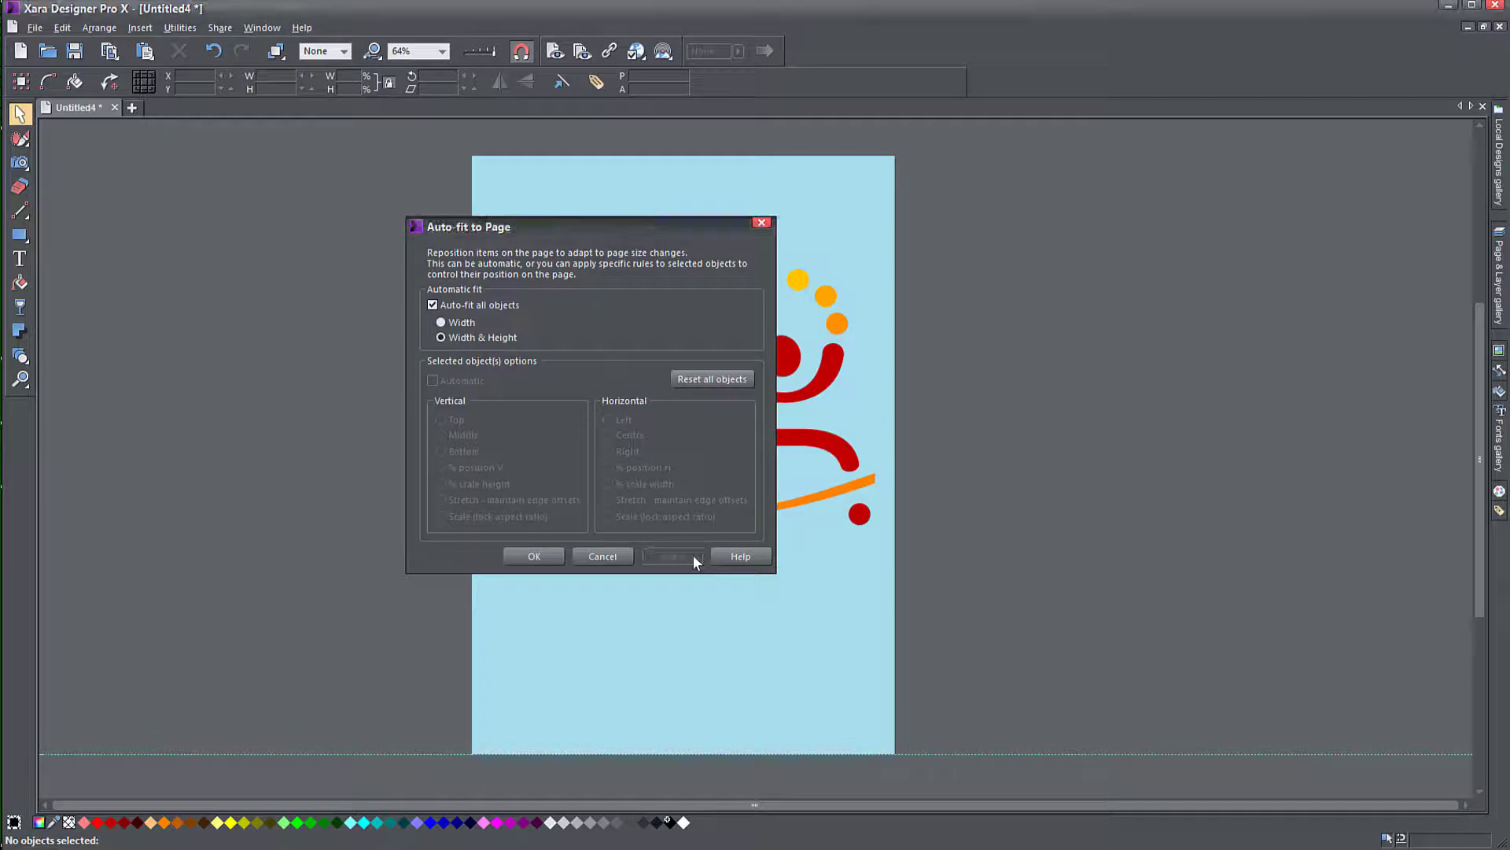
{"action": "left_click", "coordinate": [535, 557]}
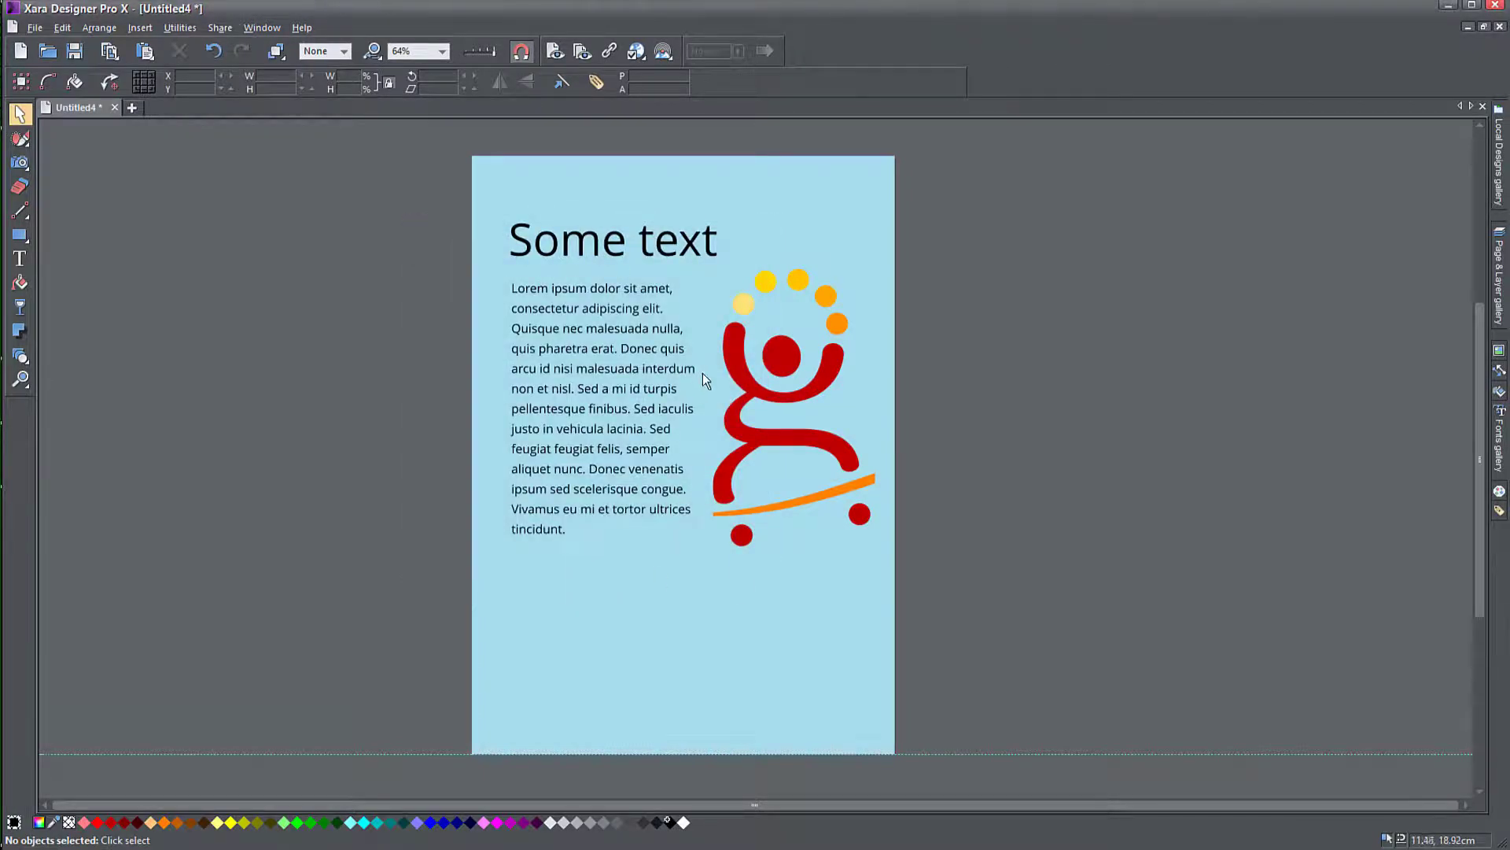
Choose A6 as the paper size in Page Options and apply it.
{"action": "right_click", "coordinate": [586, 566]}
{"action": "left_click", "coordinate": [769, 205]}
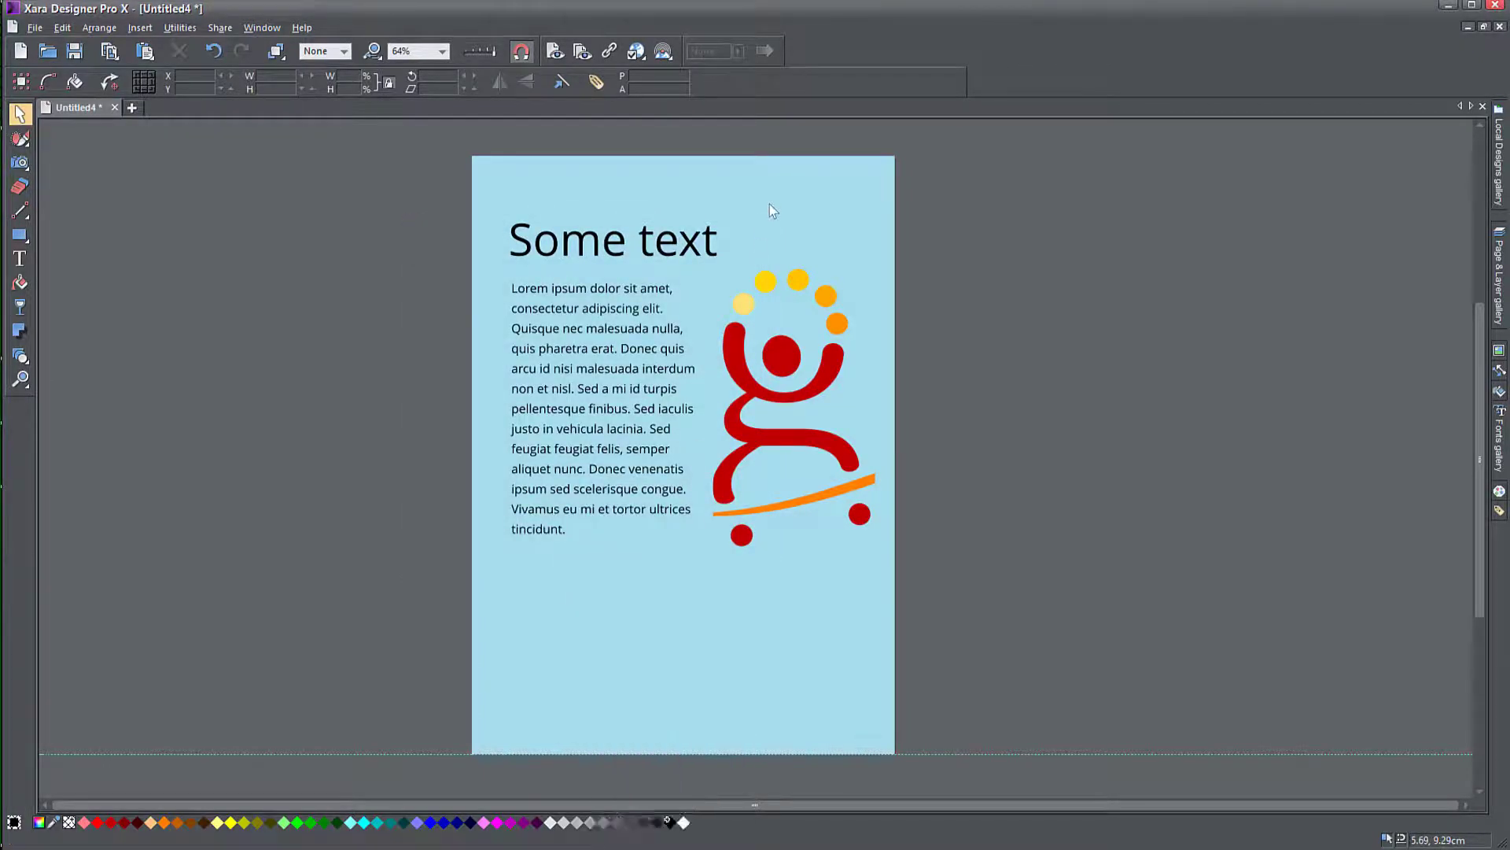
{"action": "right_click", "coordinate": [782, 207]}
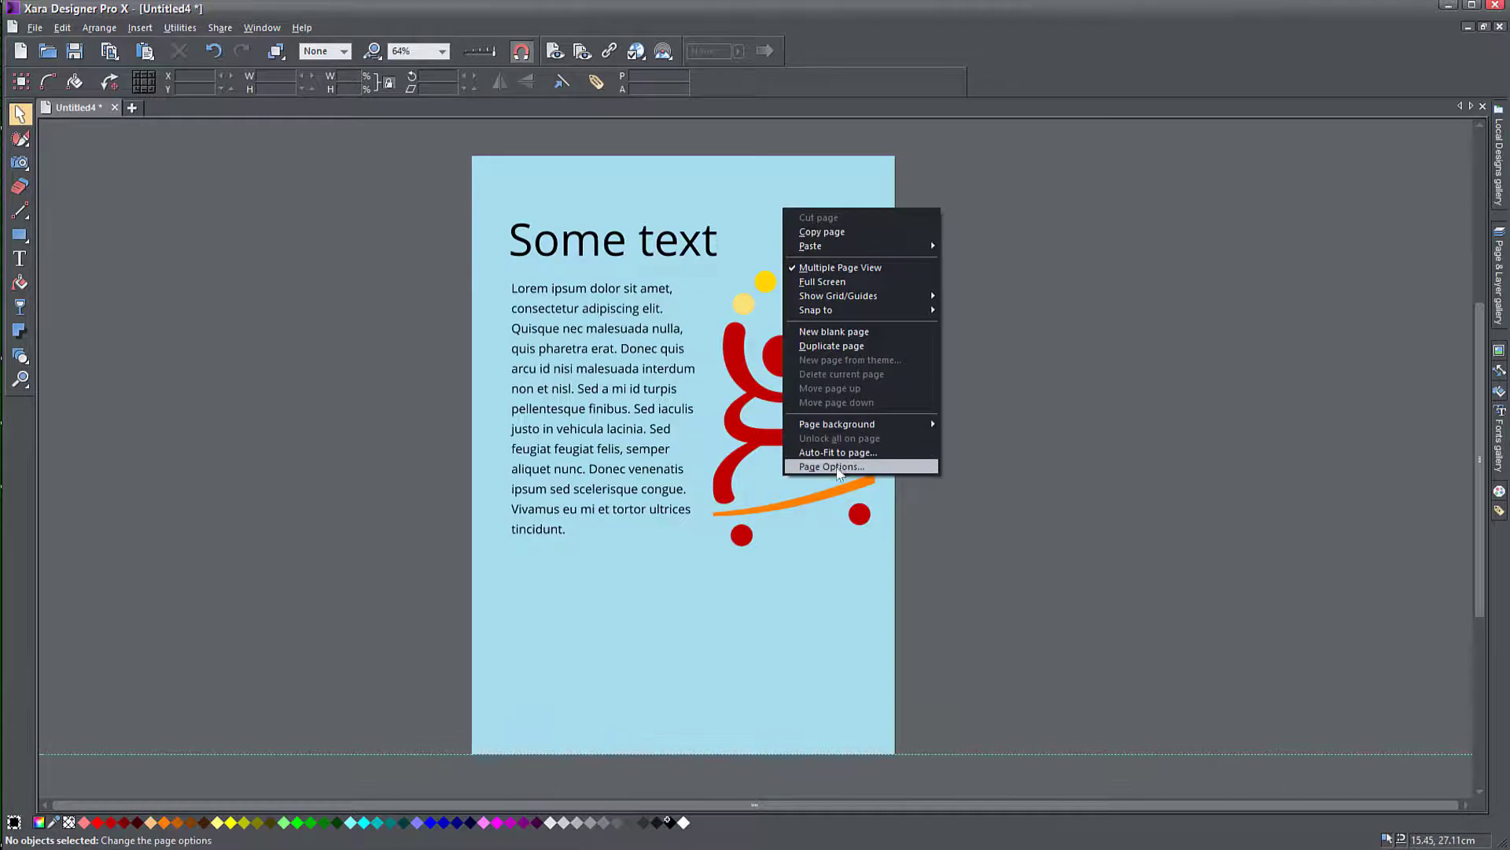
{"action": "left_click", "coordinate": [836, 466]}
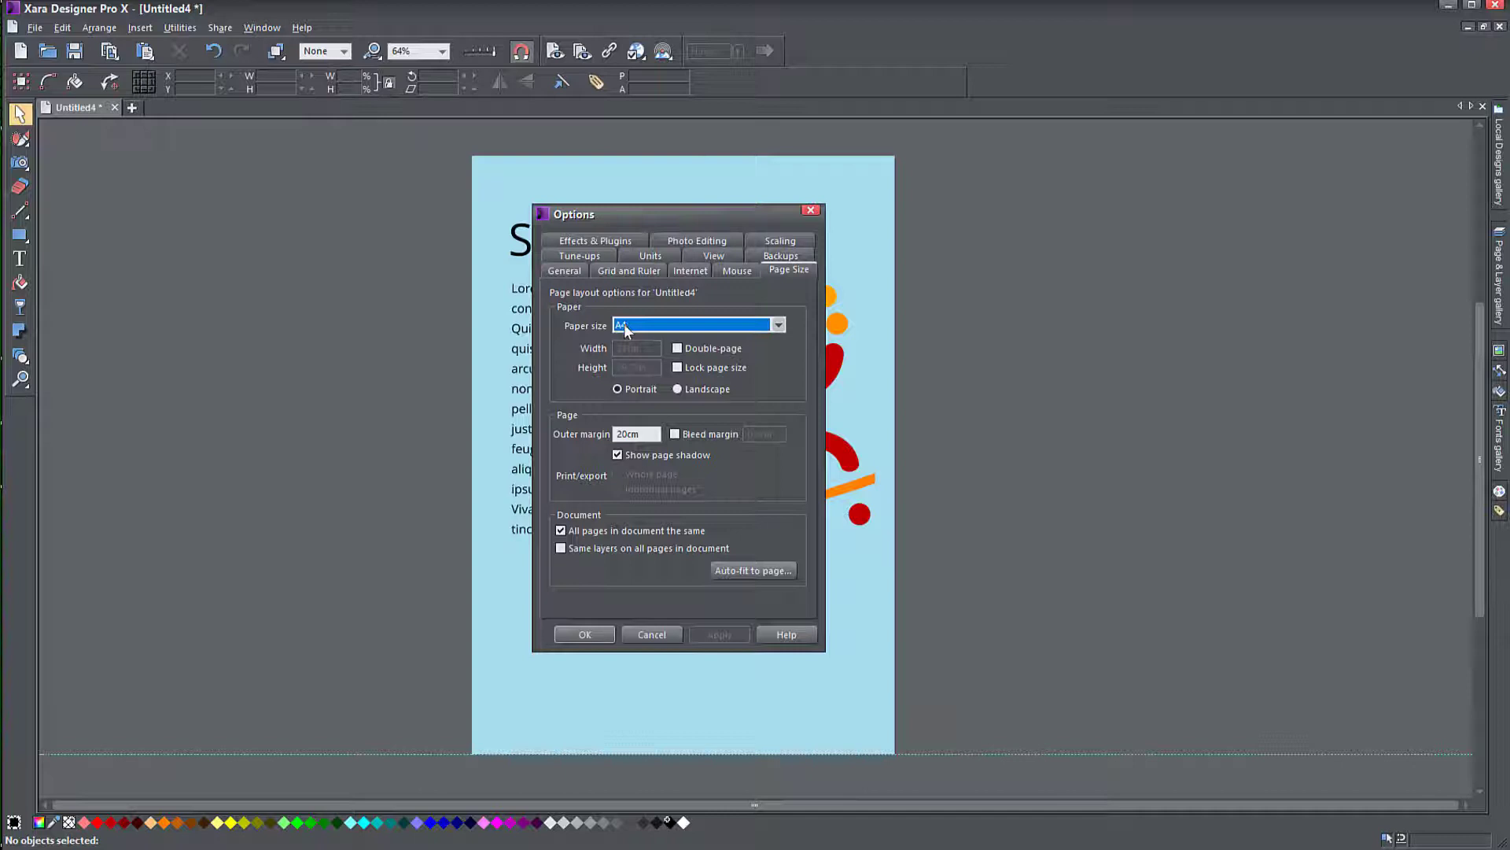
{"action": "left_click", "coordinate": [625, 324]}
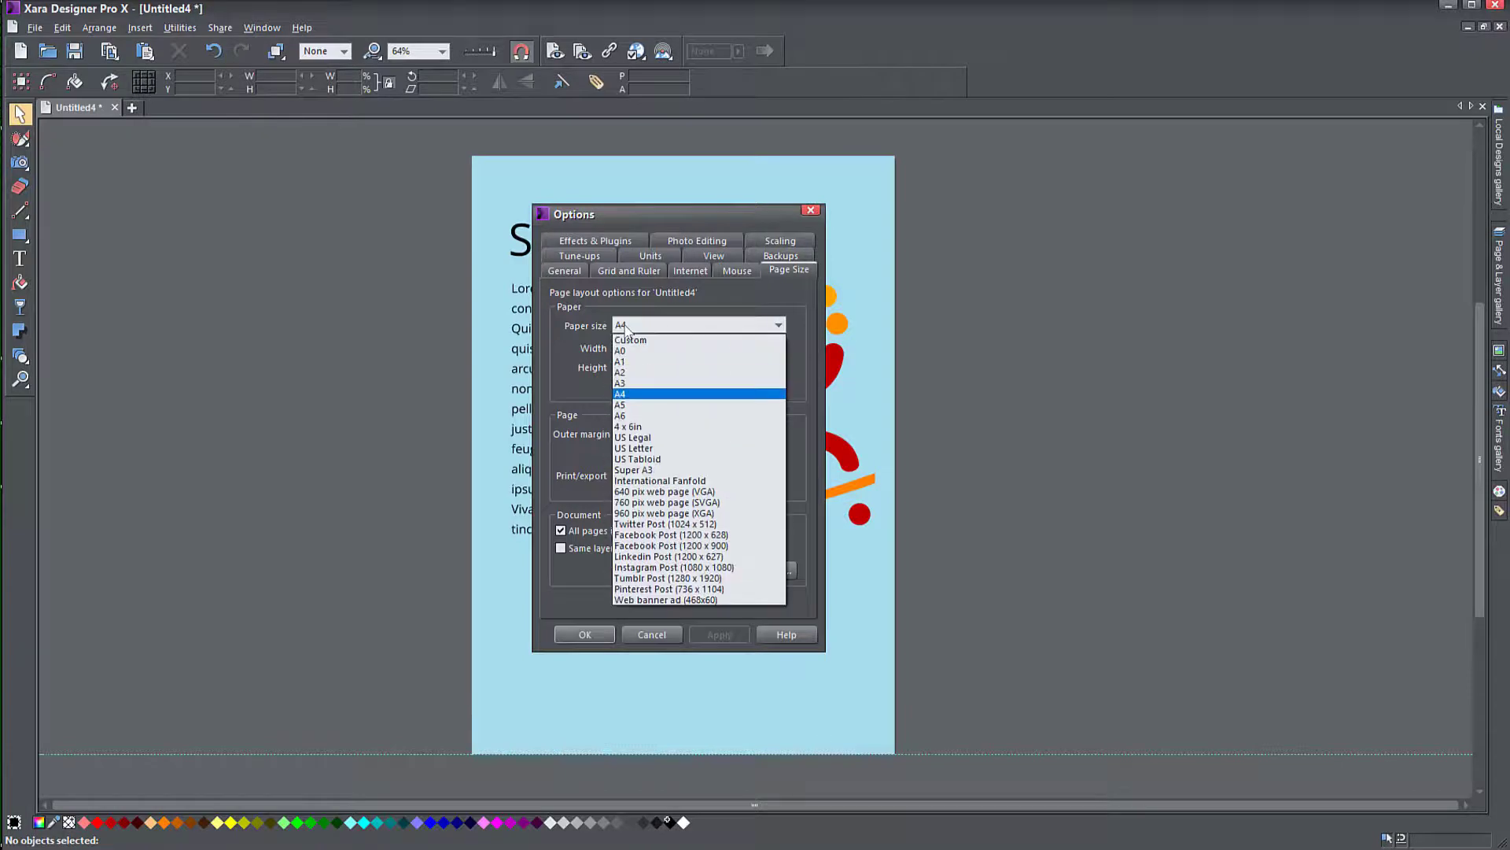
{"action": "left_click", "coordinate": [630, 416]}
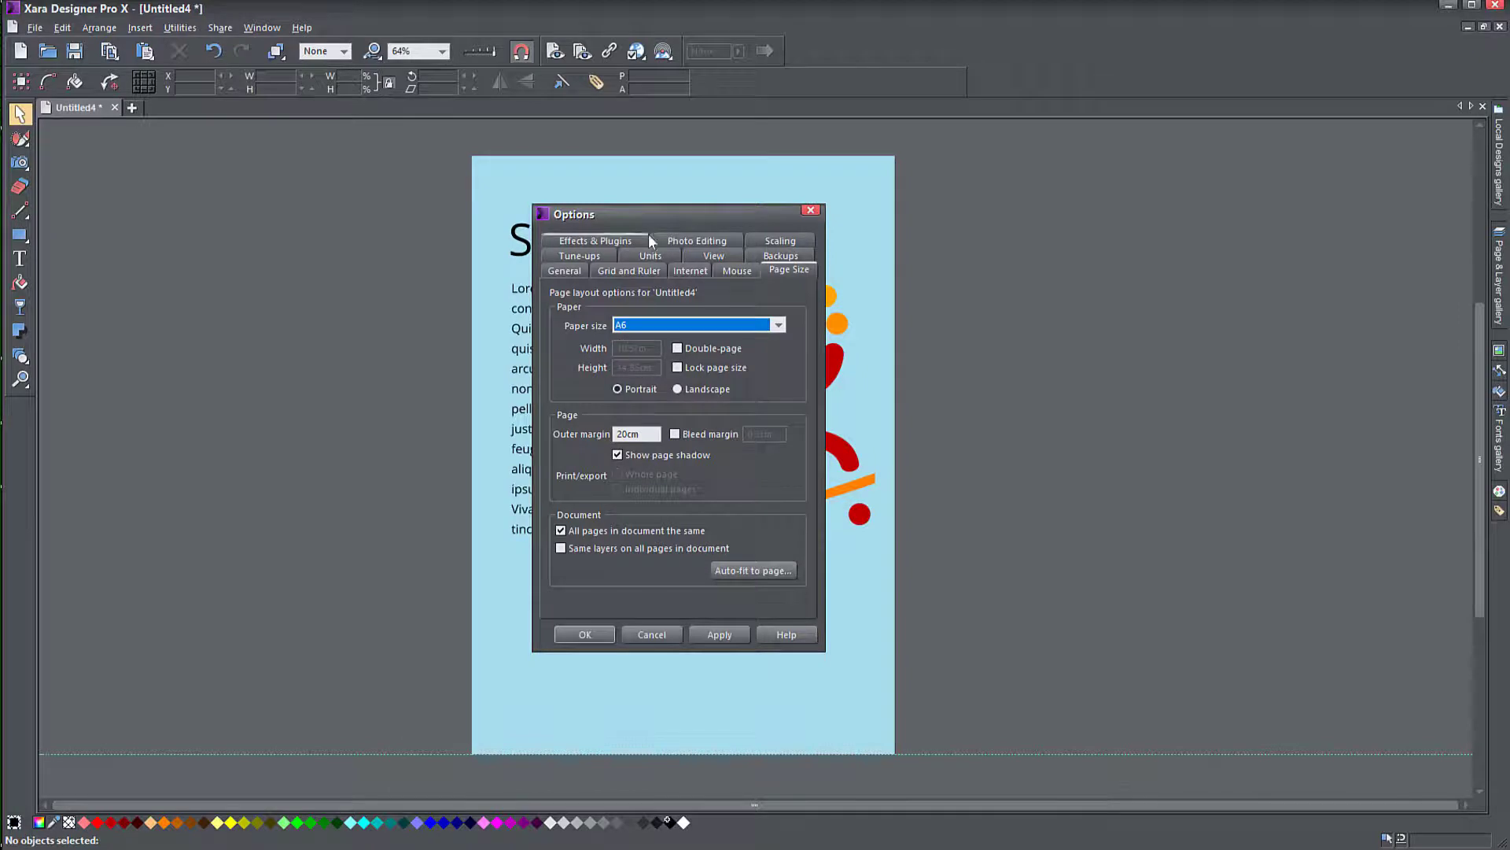
{"action": "left_click_drag", "start_coordinate": [652, 217], "coordinate": [1084, 185]}
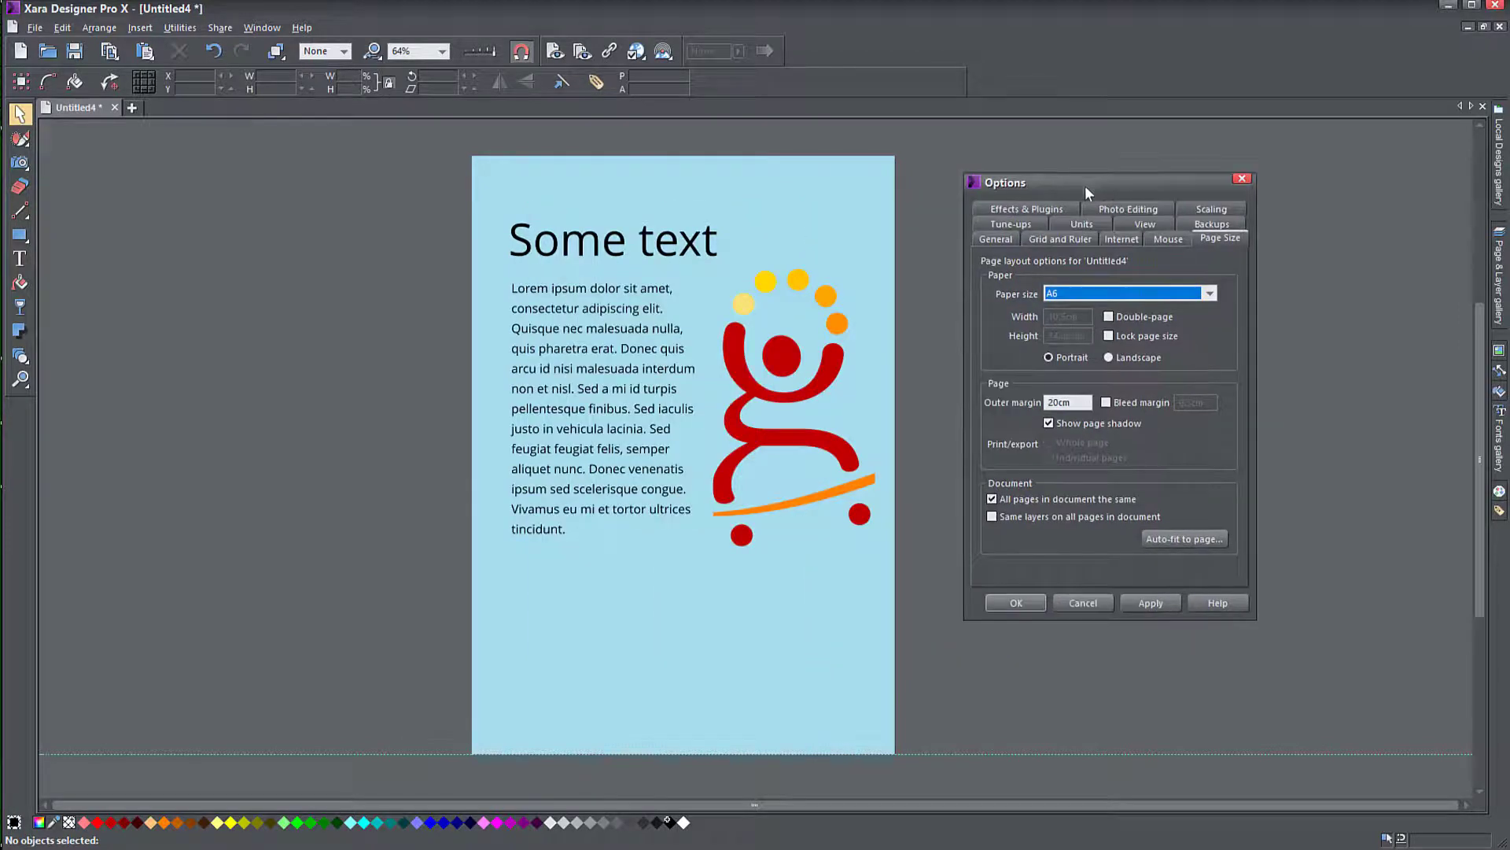
{"action": "left_click", "coordinate": [1145, 605]}
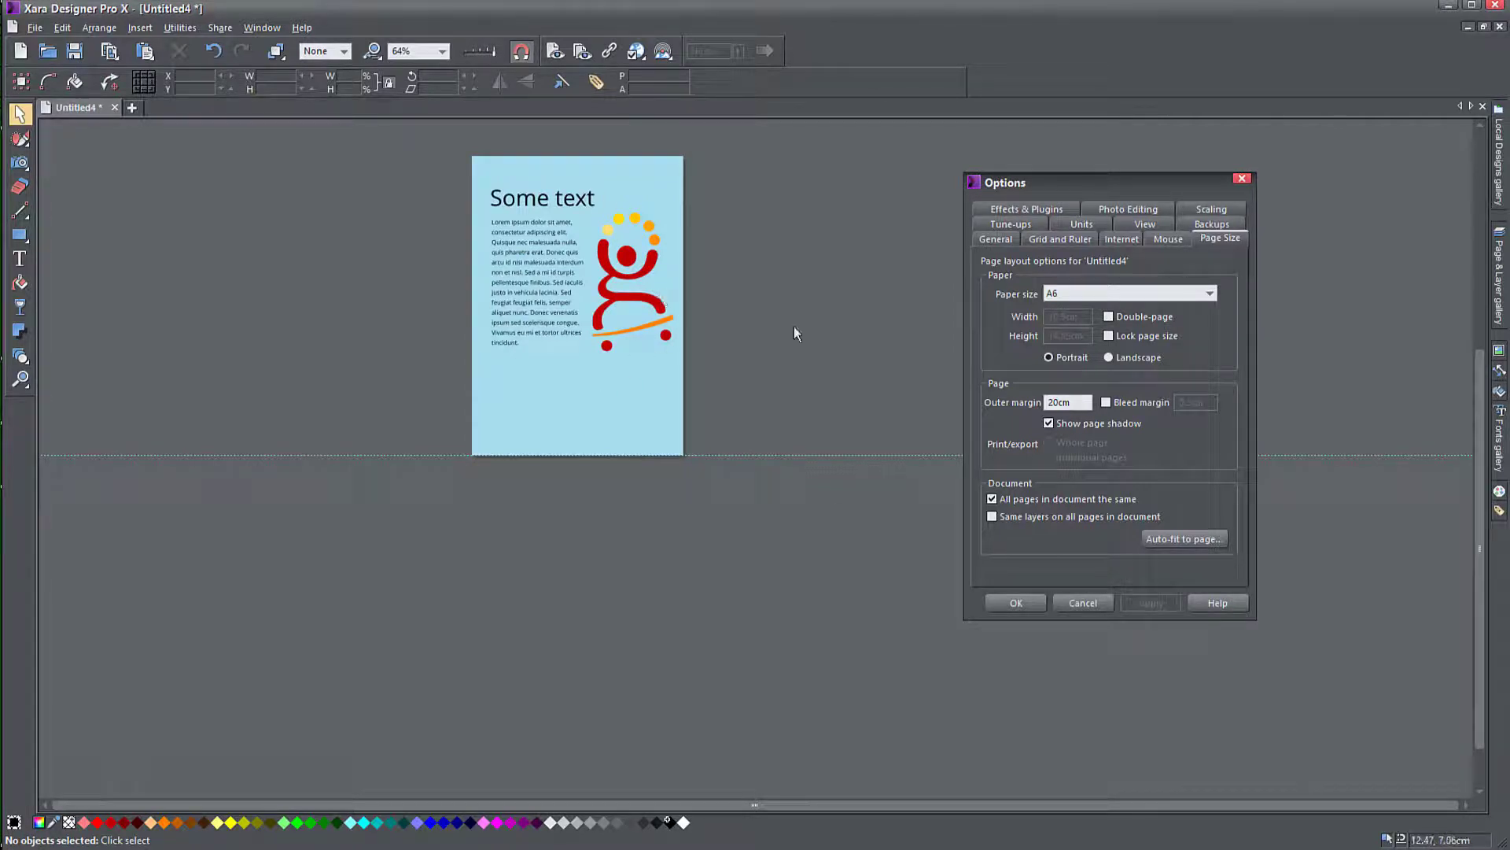
Switch the page to landscape orientation and apply it.
{"action": "left_click", "coordinate": [1121, 357]}
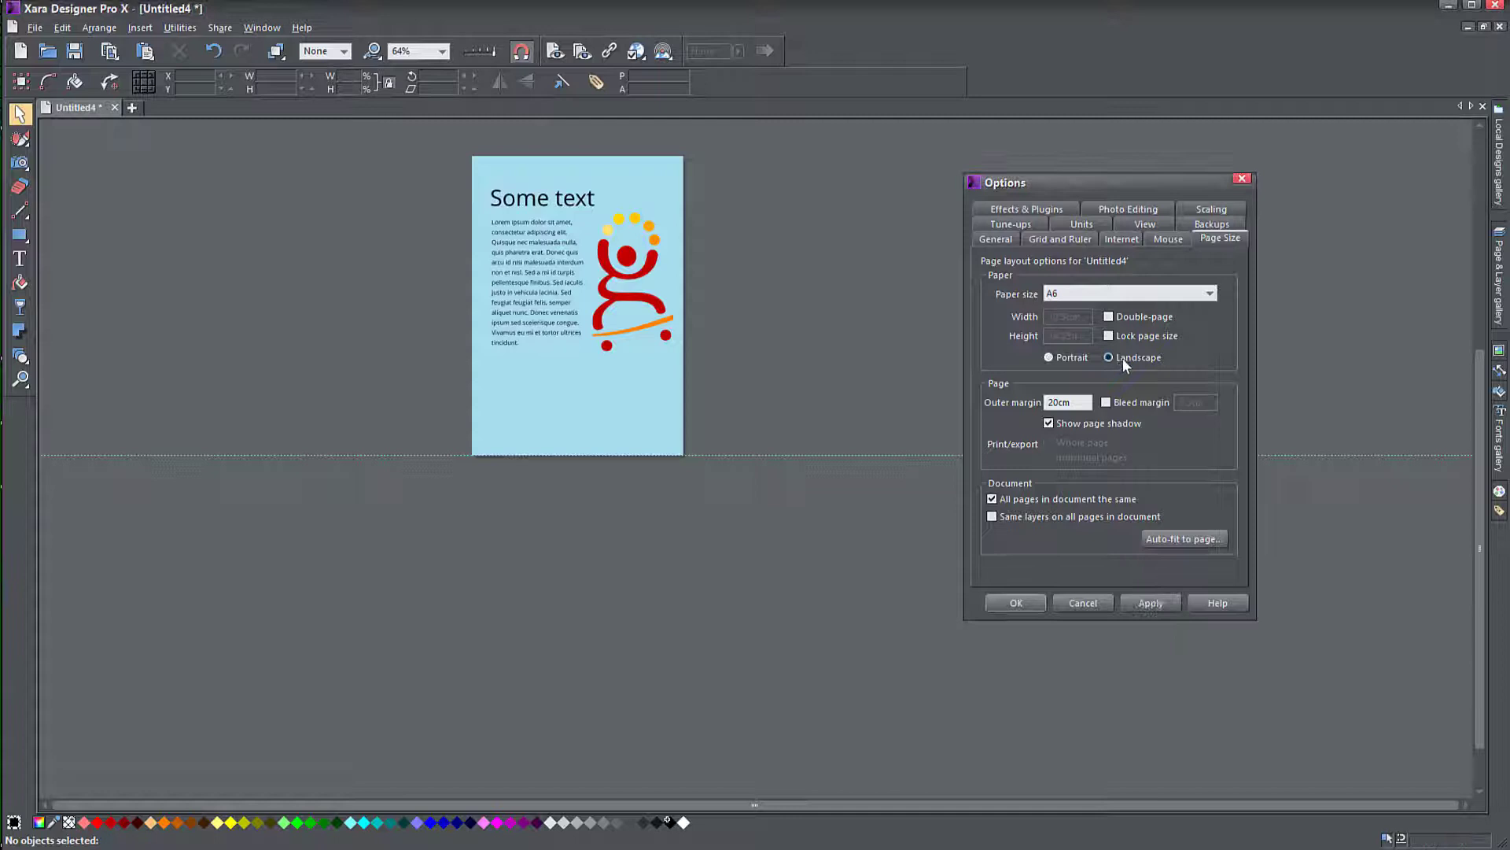
{"action": "left_click", "coordinate": [1150, 601]}
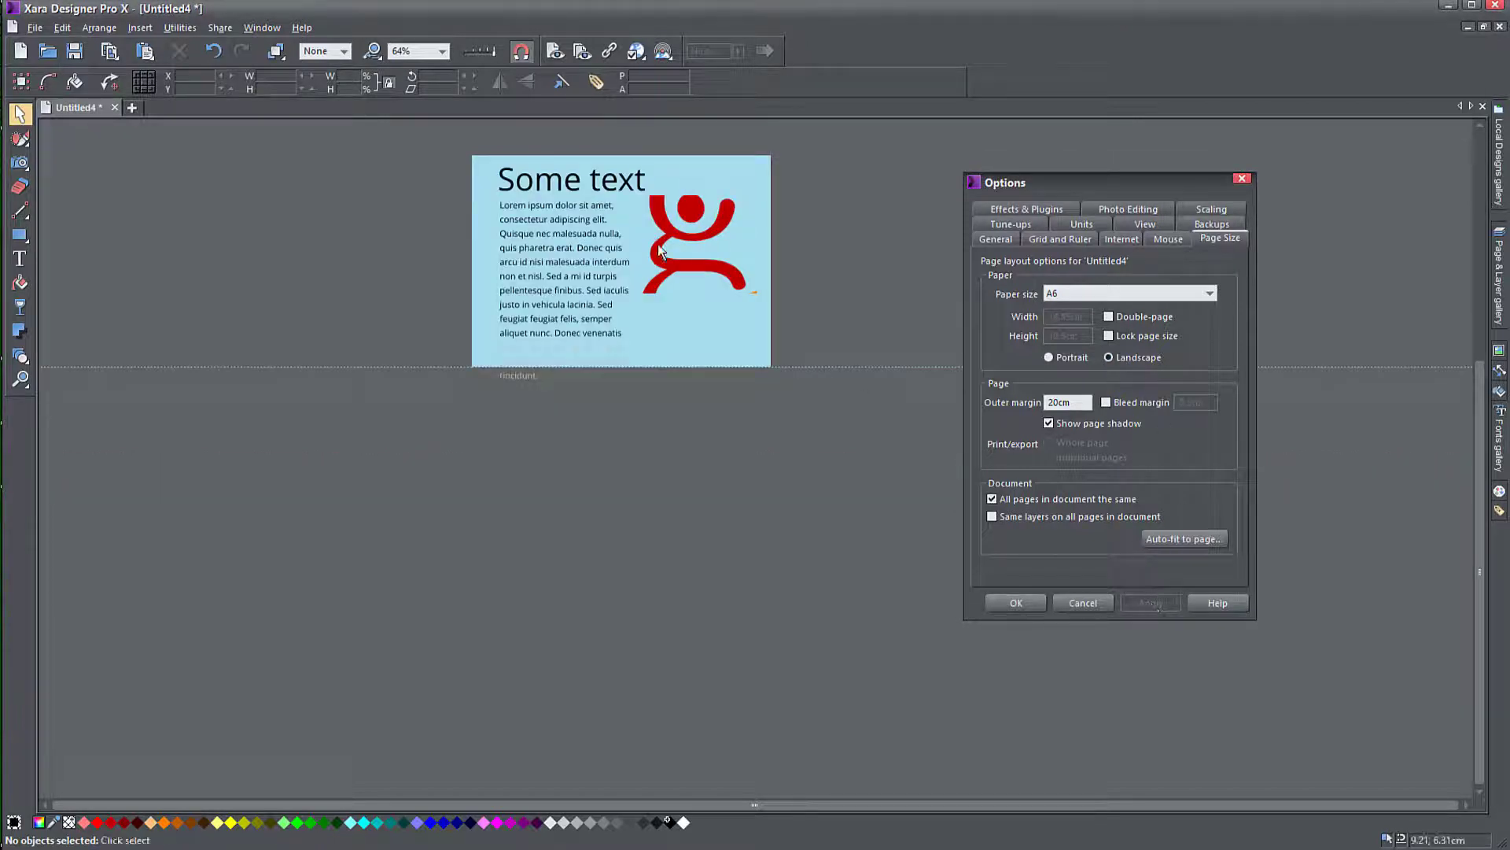
{"action": "scroll", "coordinate": [655, 327], "scroll_direction": "up", "scroll_amount": 2}
{"action": "scroll", "coordinate": [602, 332], "scroll_direction": "up", "scroll_amount": 2}
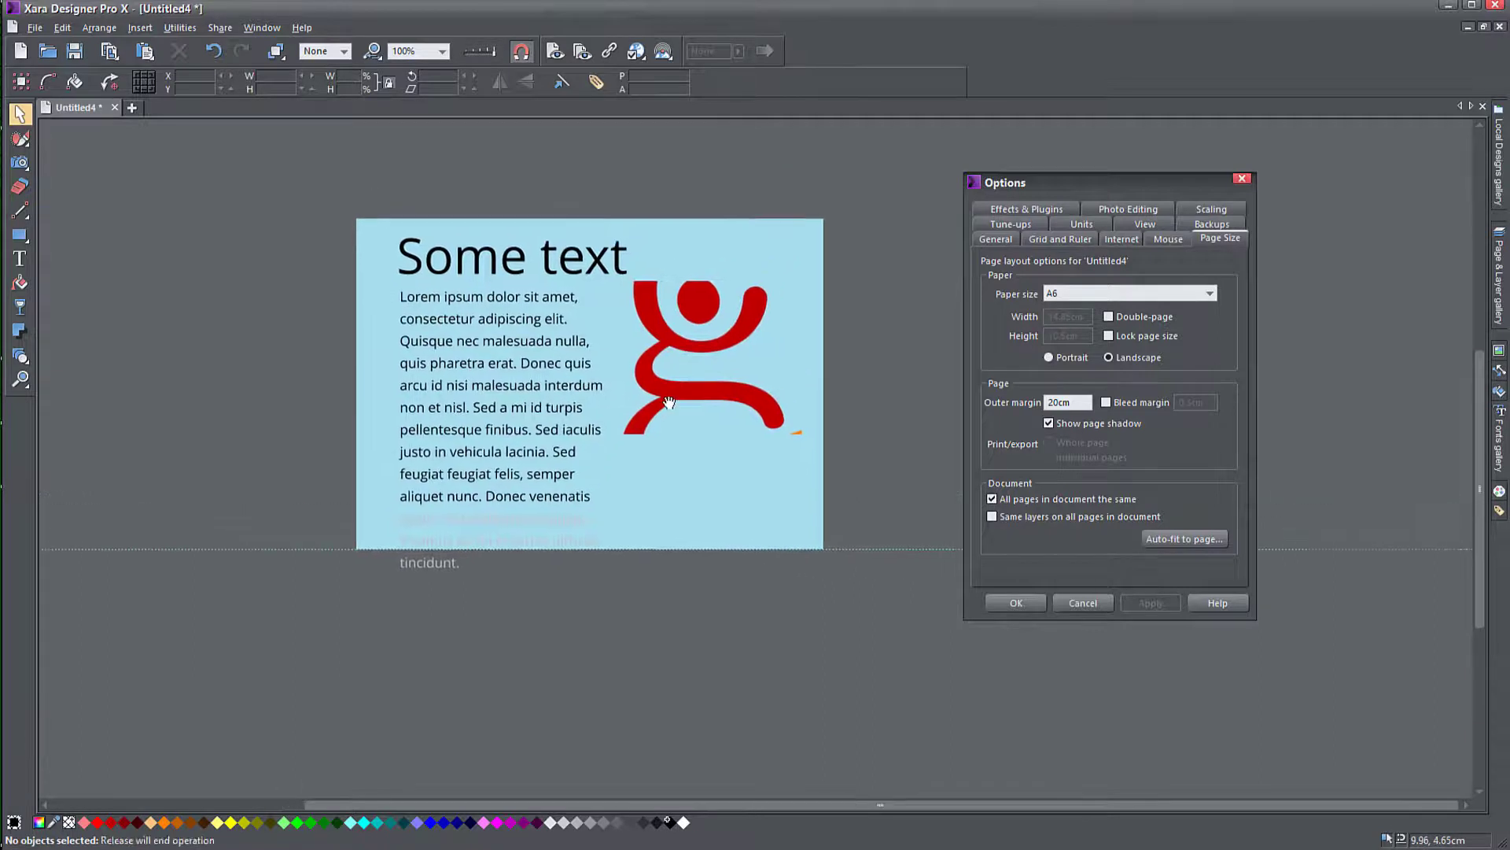
{"action": "scroll", "coordinate": [584, 368], "scroll_direction": "up", "scroll_amount": 1}
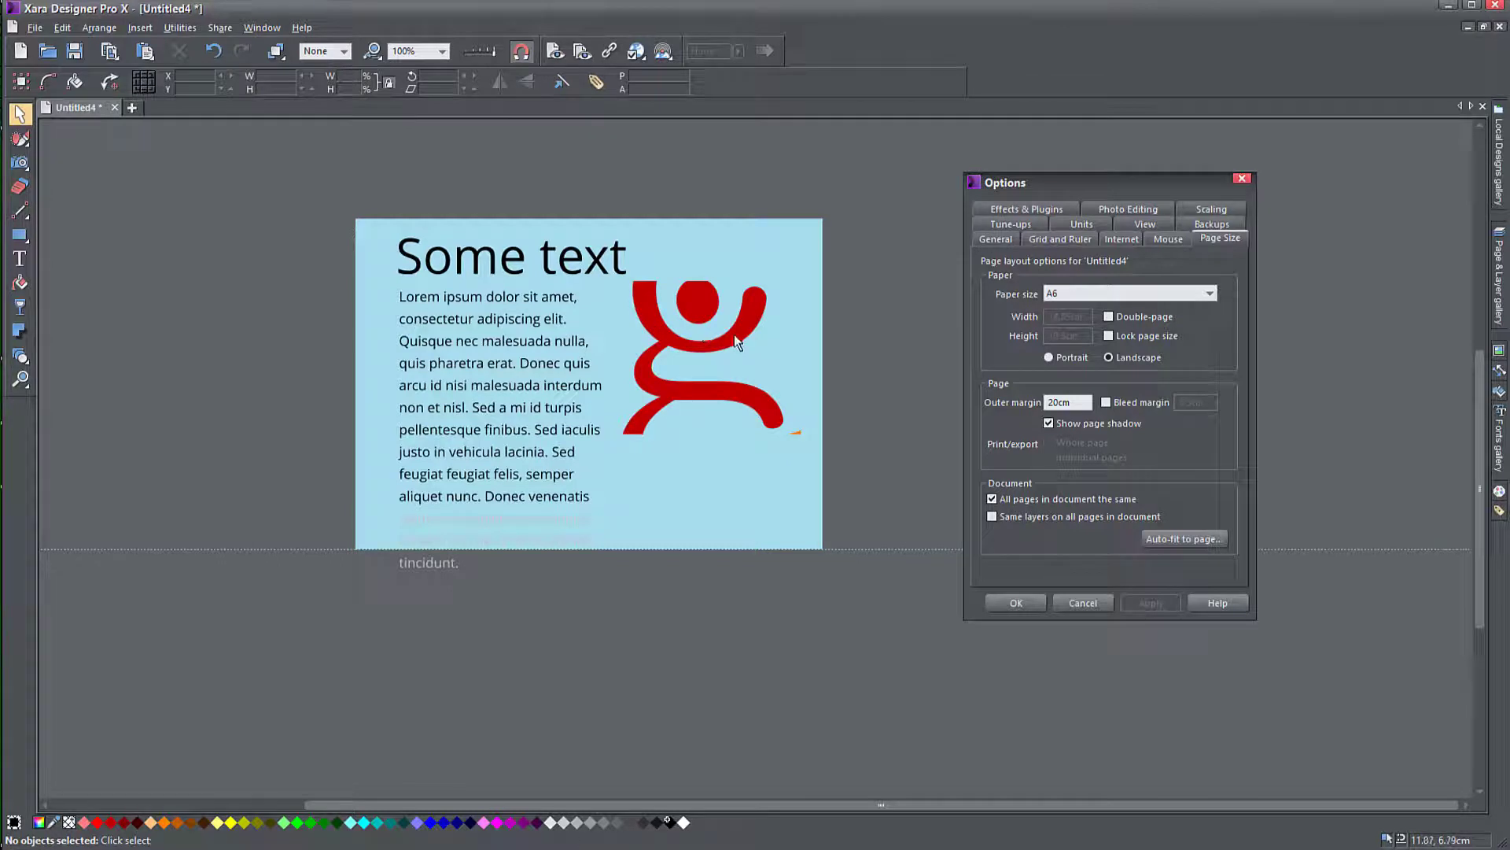
Change the paper size to A4 and return to portrait orientation, applying each.
{"action": "left_click", "coordinate": [1209, 293]}
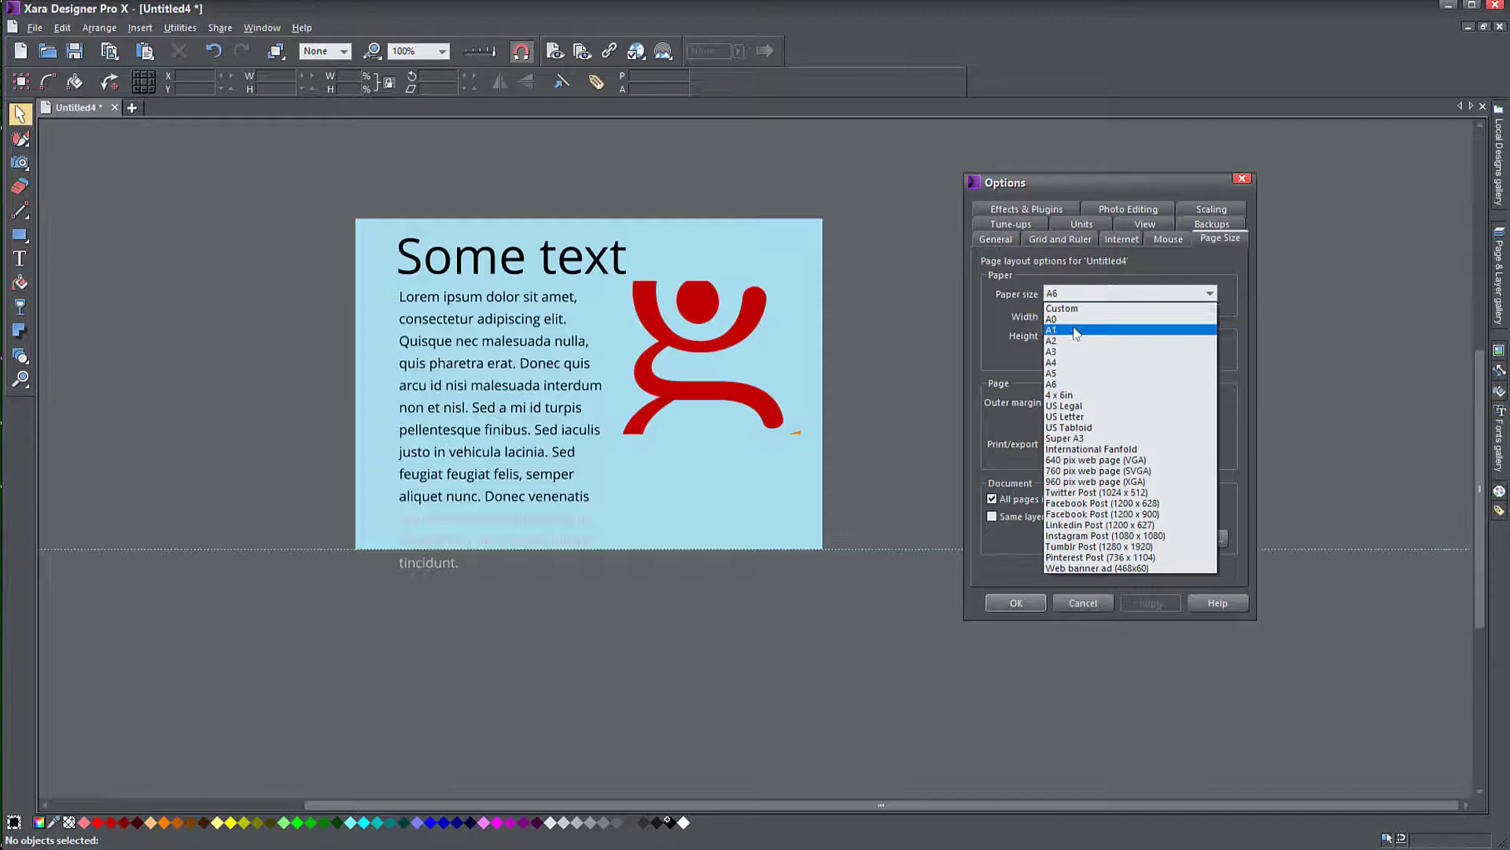
{"action": "left_click", "coordinate": [1064, 363]}
{"action": "left_click", "coordinate": [1165, 603]}
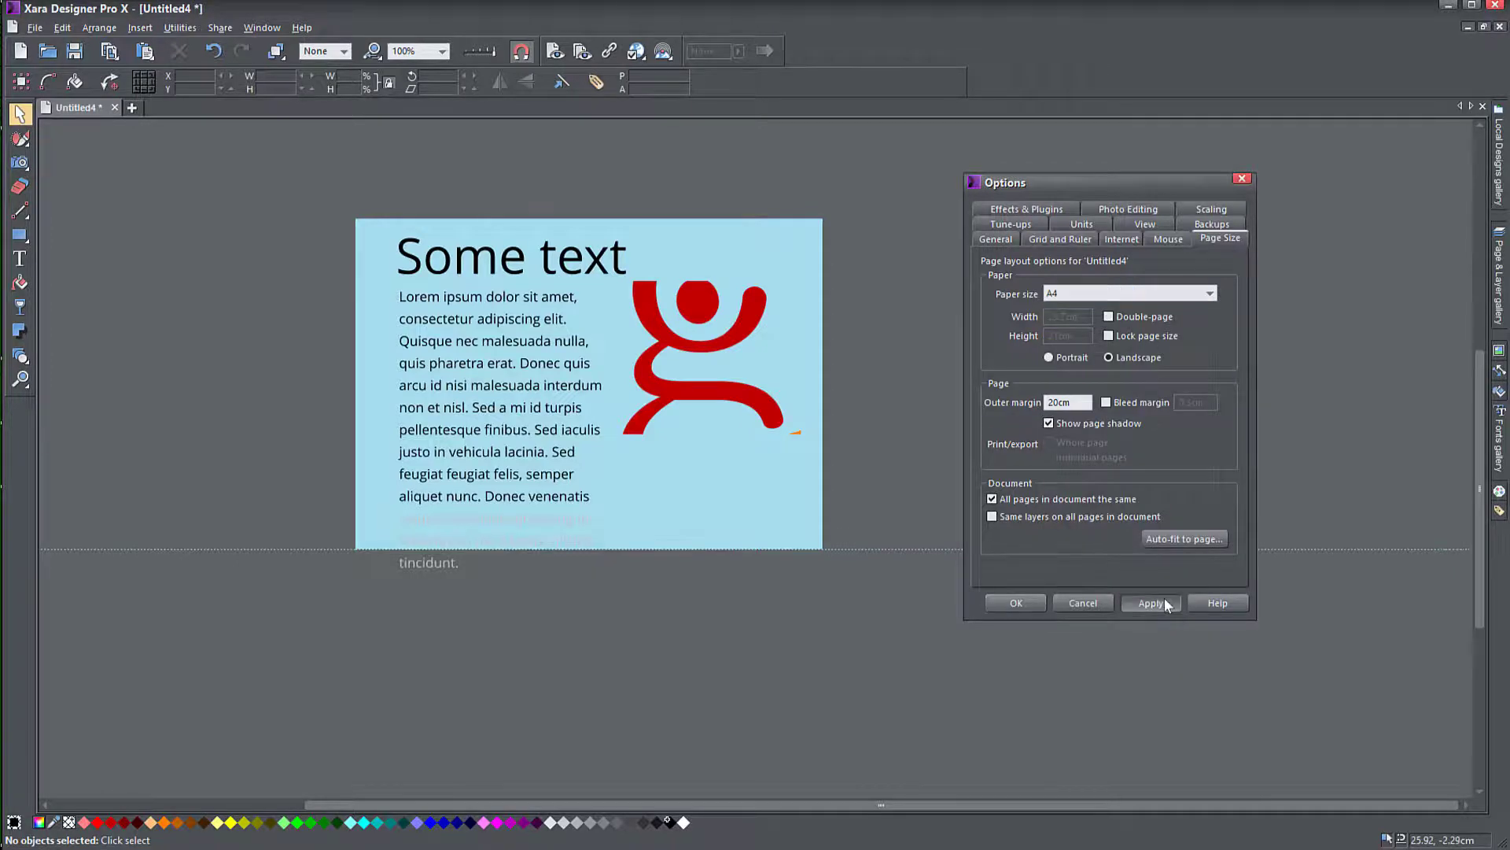
{"action": "scroll", "coordinate": [691, 479], "scroll_direction": "down", "scroll_amount": 1}
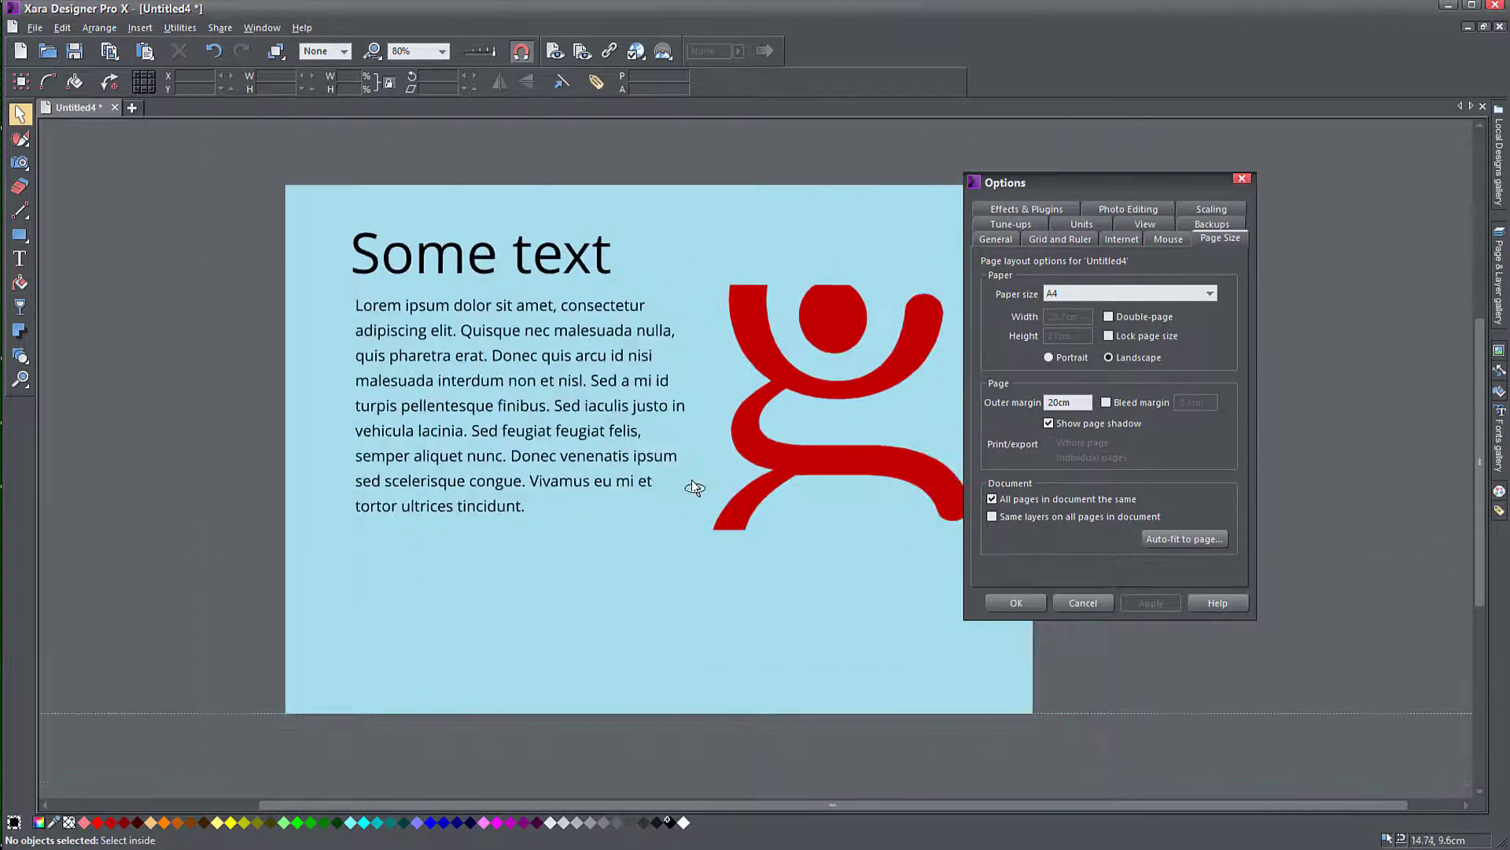
{"action": "left_click_drag", "start_coordinate": [761, 462], "coordinate": [642, 445]}
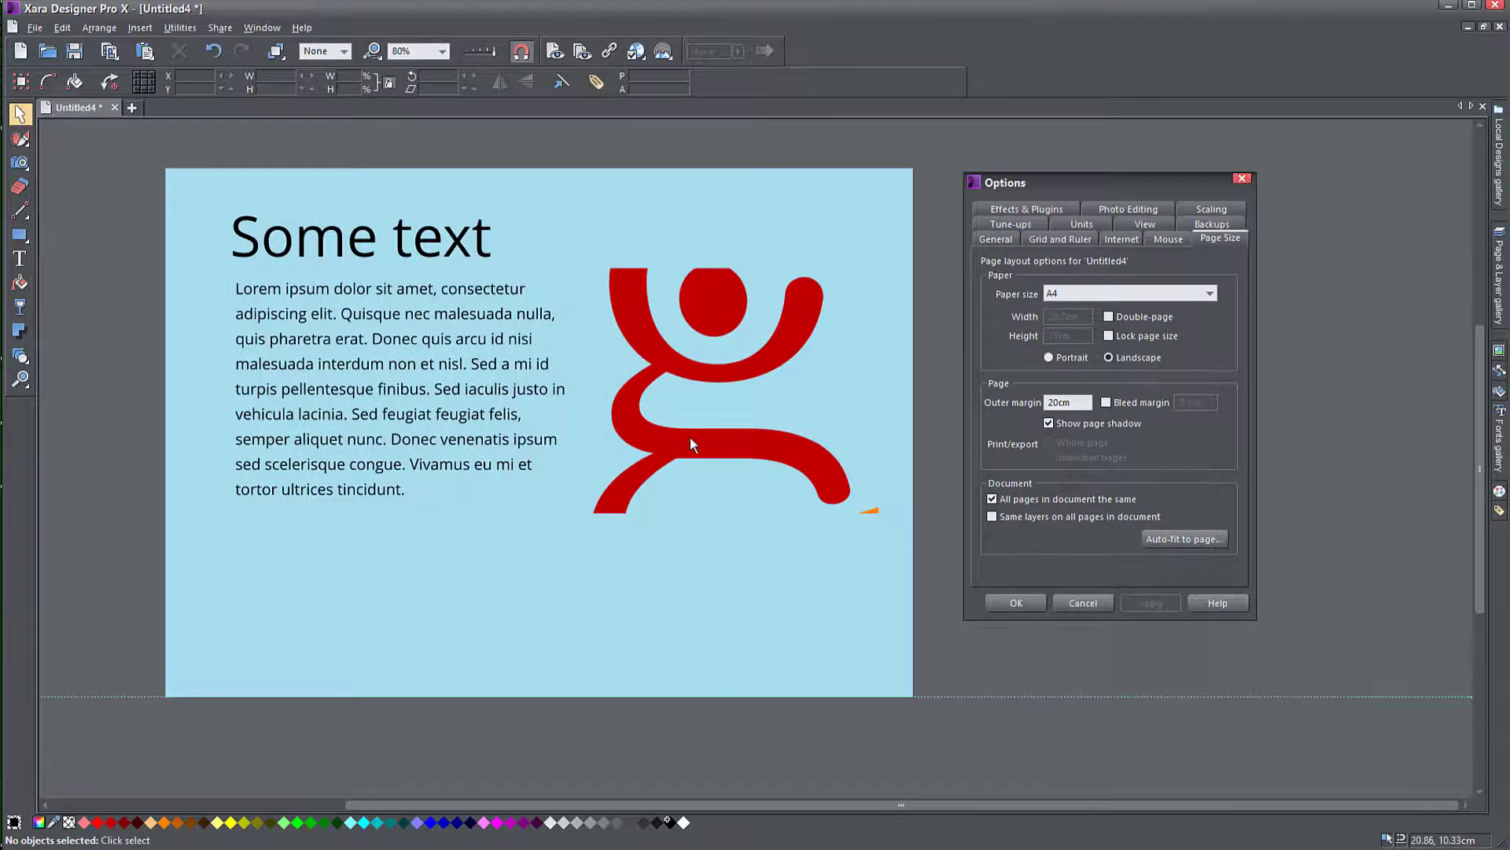
{"action": "left_click", "coordinate": [1070, 359]}
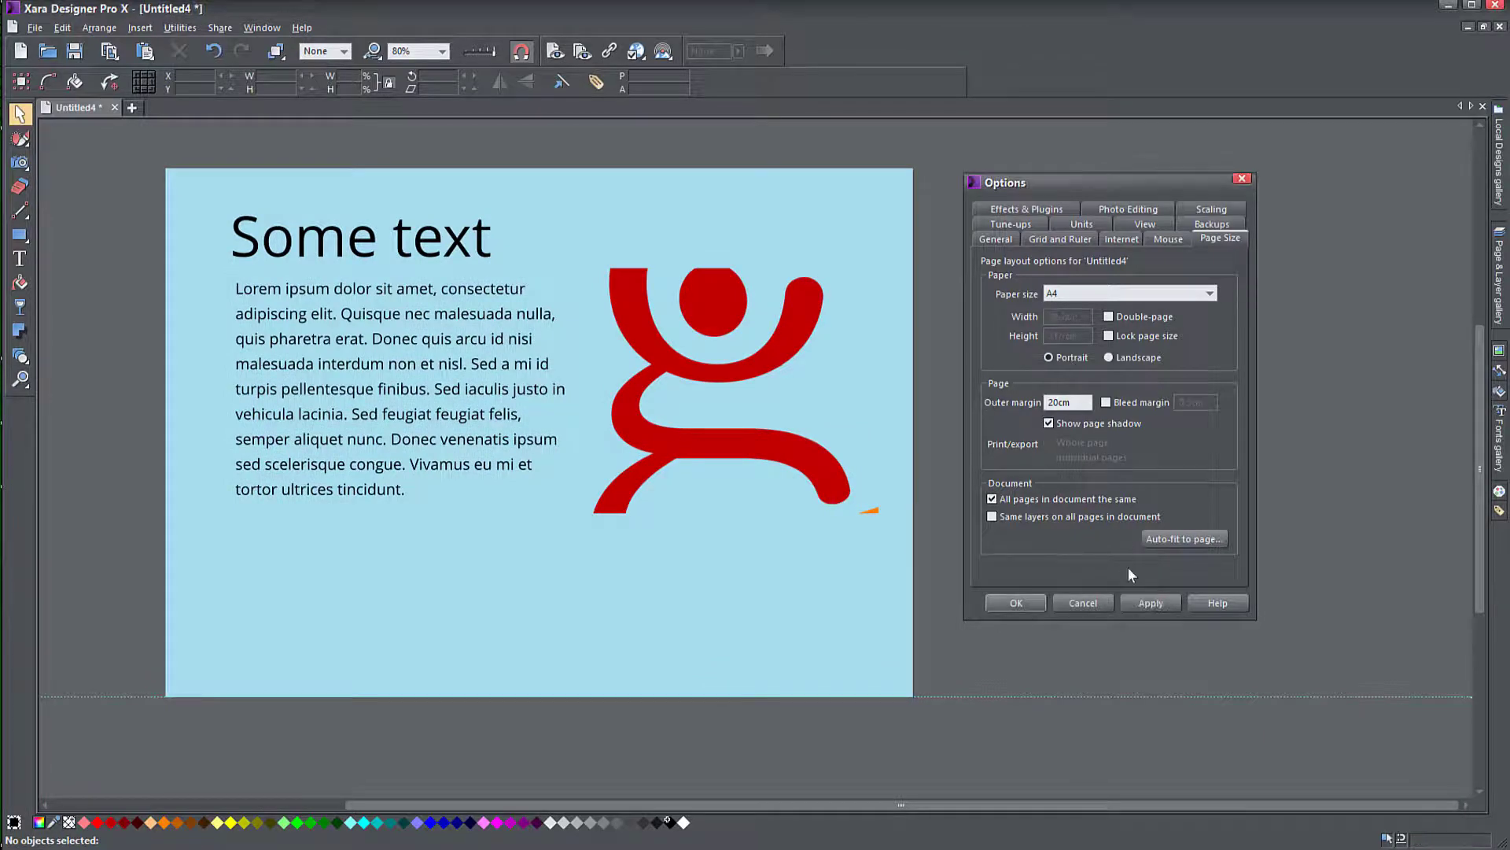
{"action": "left_click", "coordinate": [1137, 603]}
{"action": "left_click_drag", "start_coordinate": [524, 481], "coordinate": [558, 480]}
{"action": "scroll", "coordinate": [684, 439], "scroll_direction": "down", "scroll_amount": 3}
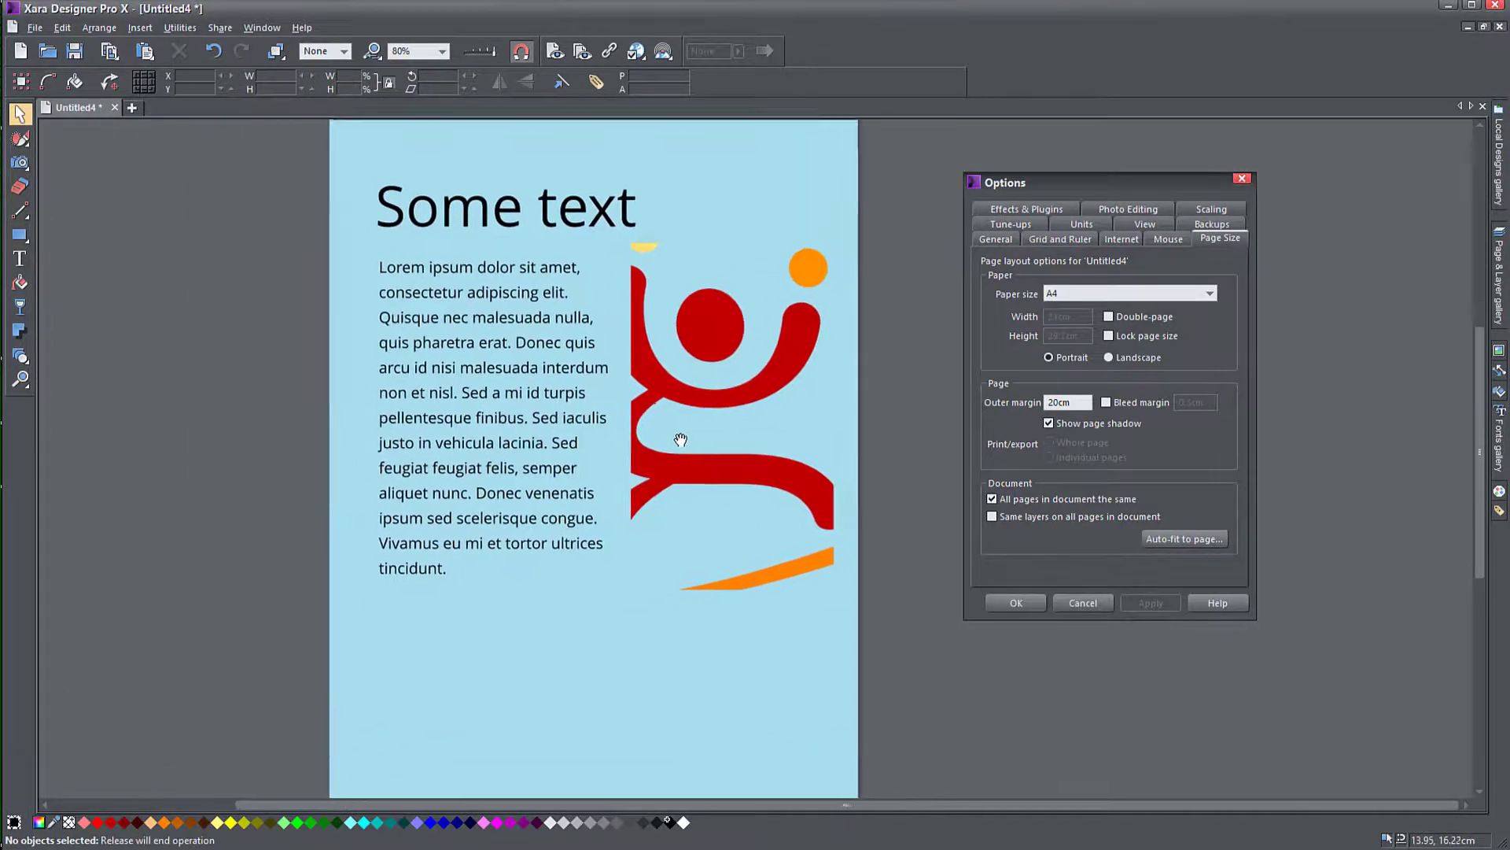
Enlarge the logo photo, then undo the change.
{"action": "left_click", "coordinate": [711, 475]}
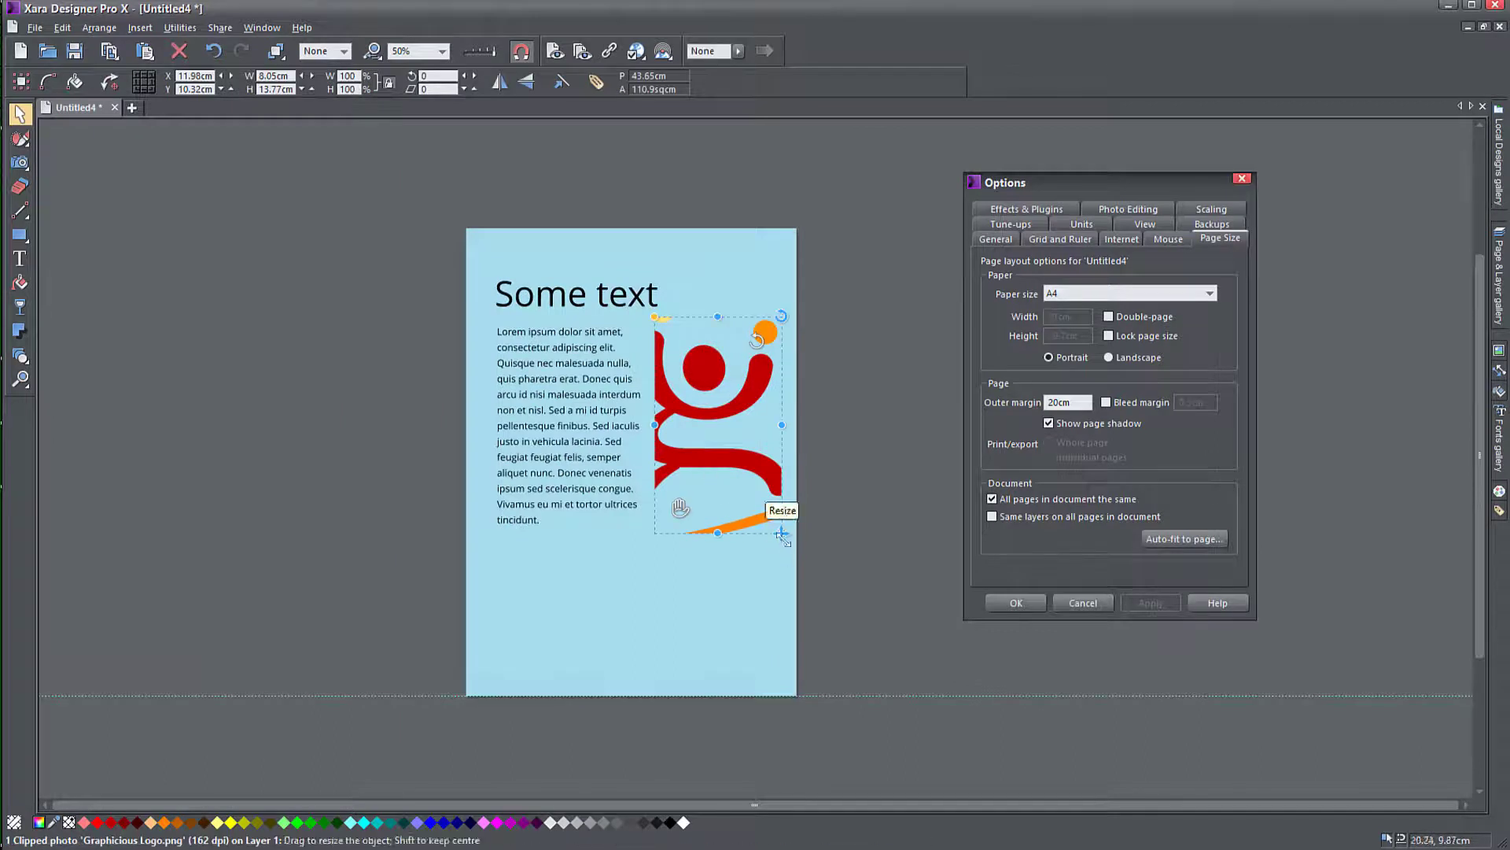
{"action": "left_click_drag", "start_coordinate": [781, 533], "coordinate": [787, 481]}
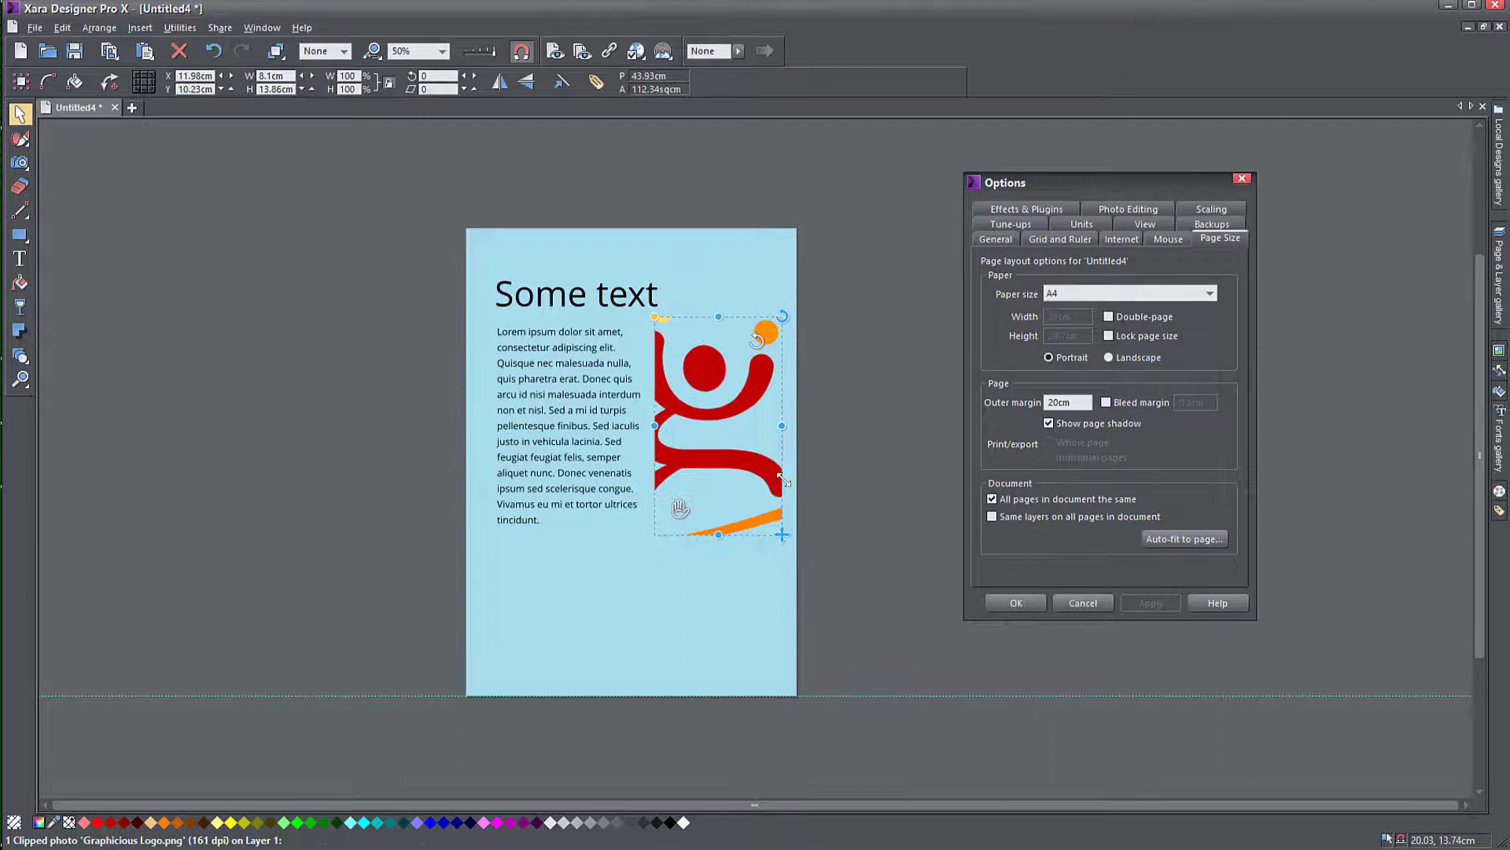
{"action": "key", "text": "ctrl+z"}
{"action": "key", "text": "ctrl+z"}
{"action": "key", "text": "ctrl+z"}
{"action": "key", "text": "ctrl+z"}
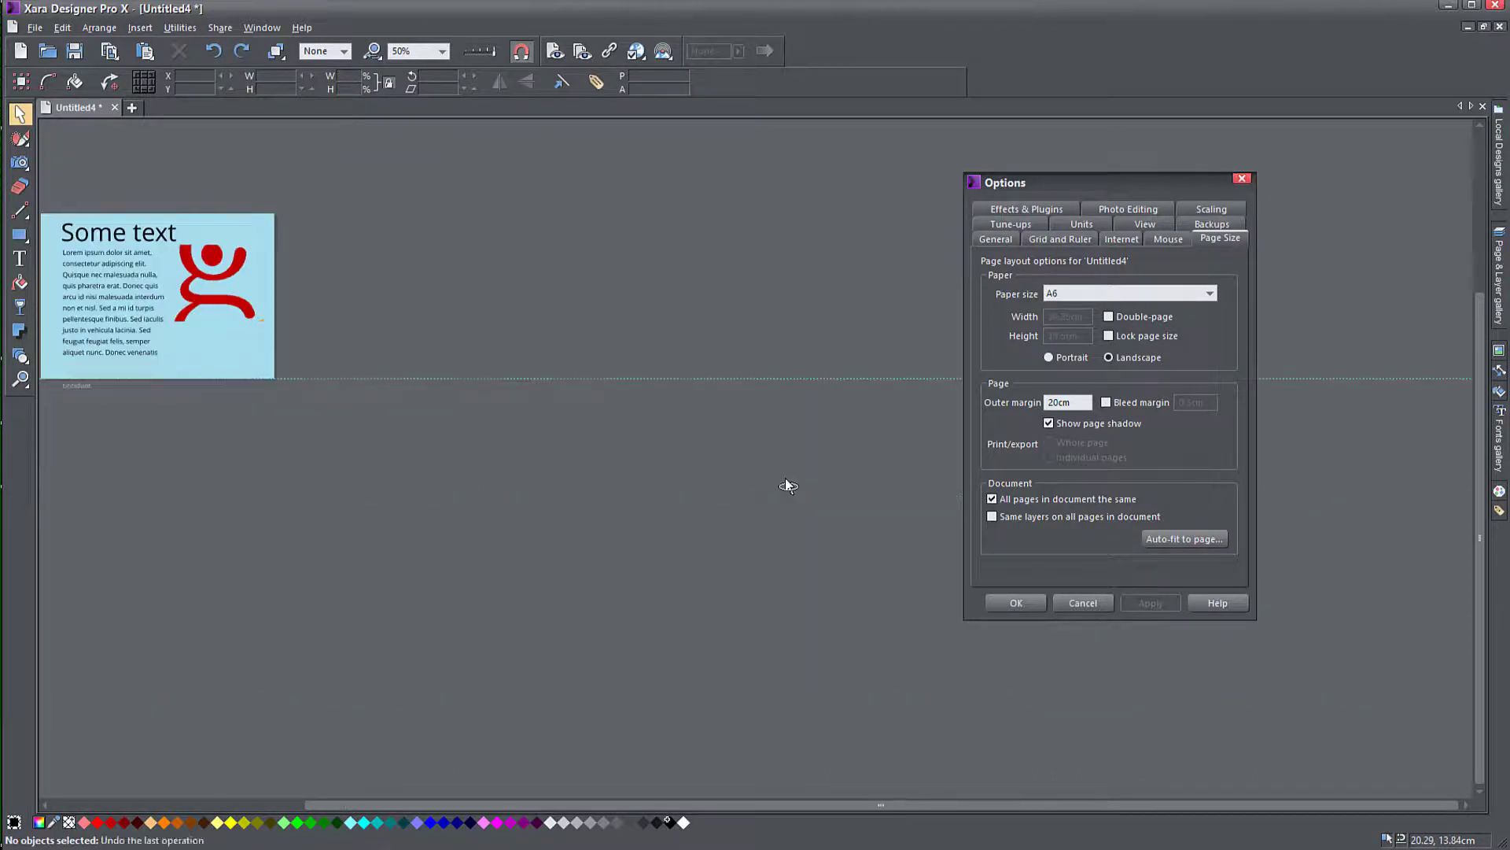
{"action": "left_click_drag", "start_coordinate": [658, 462], "coordinate": [758, 529]}
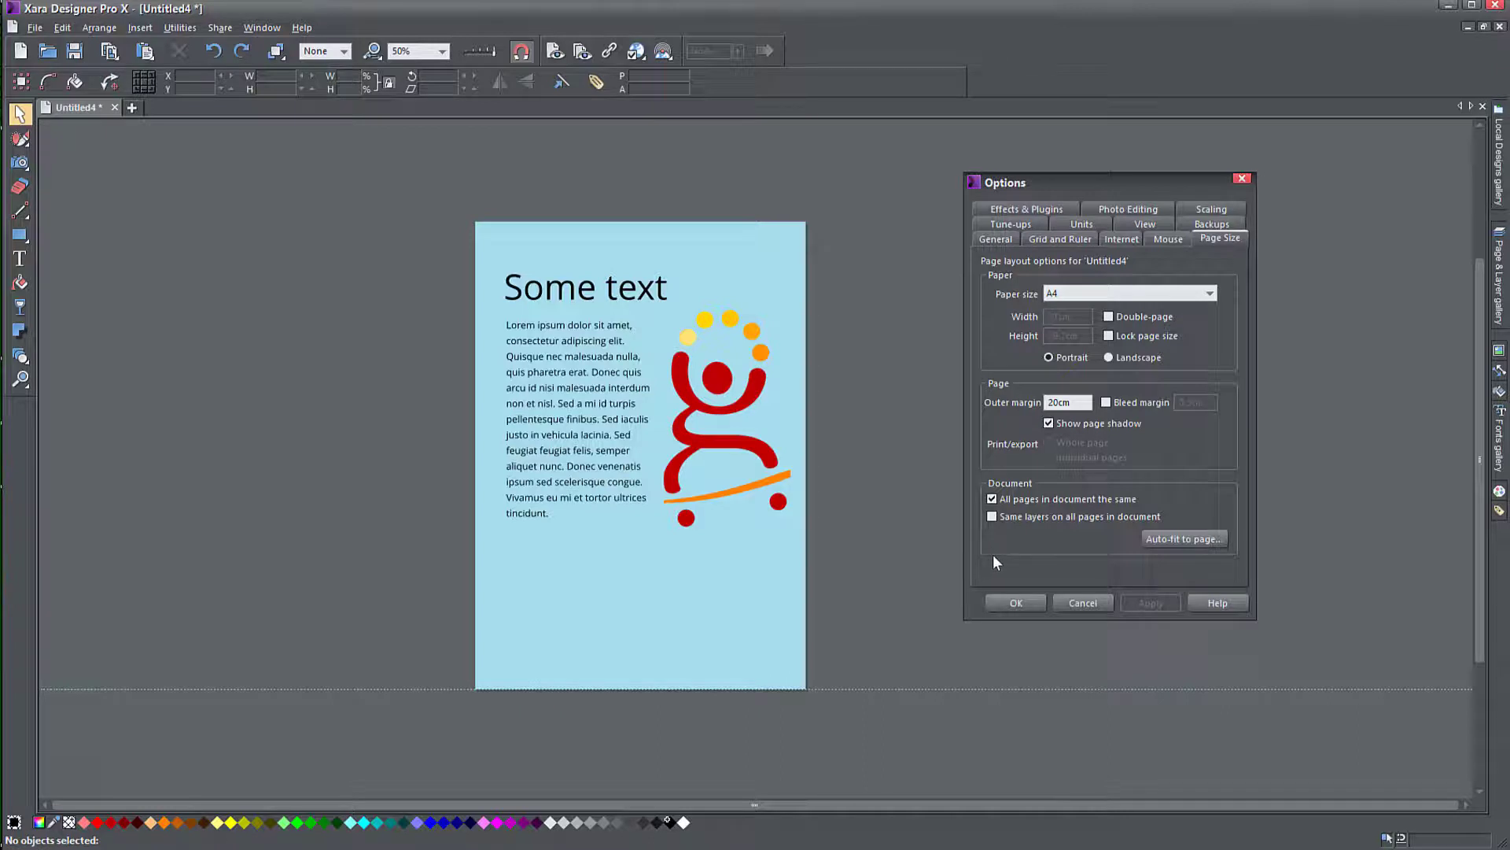
Untick Auto-fit all objects in the Auto-Fit to page settings and apply it.
{"action": "left_click", "coordinate": [1070, 603]}
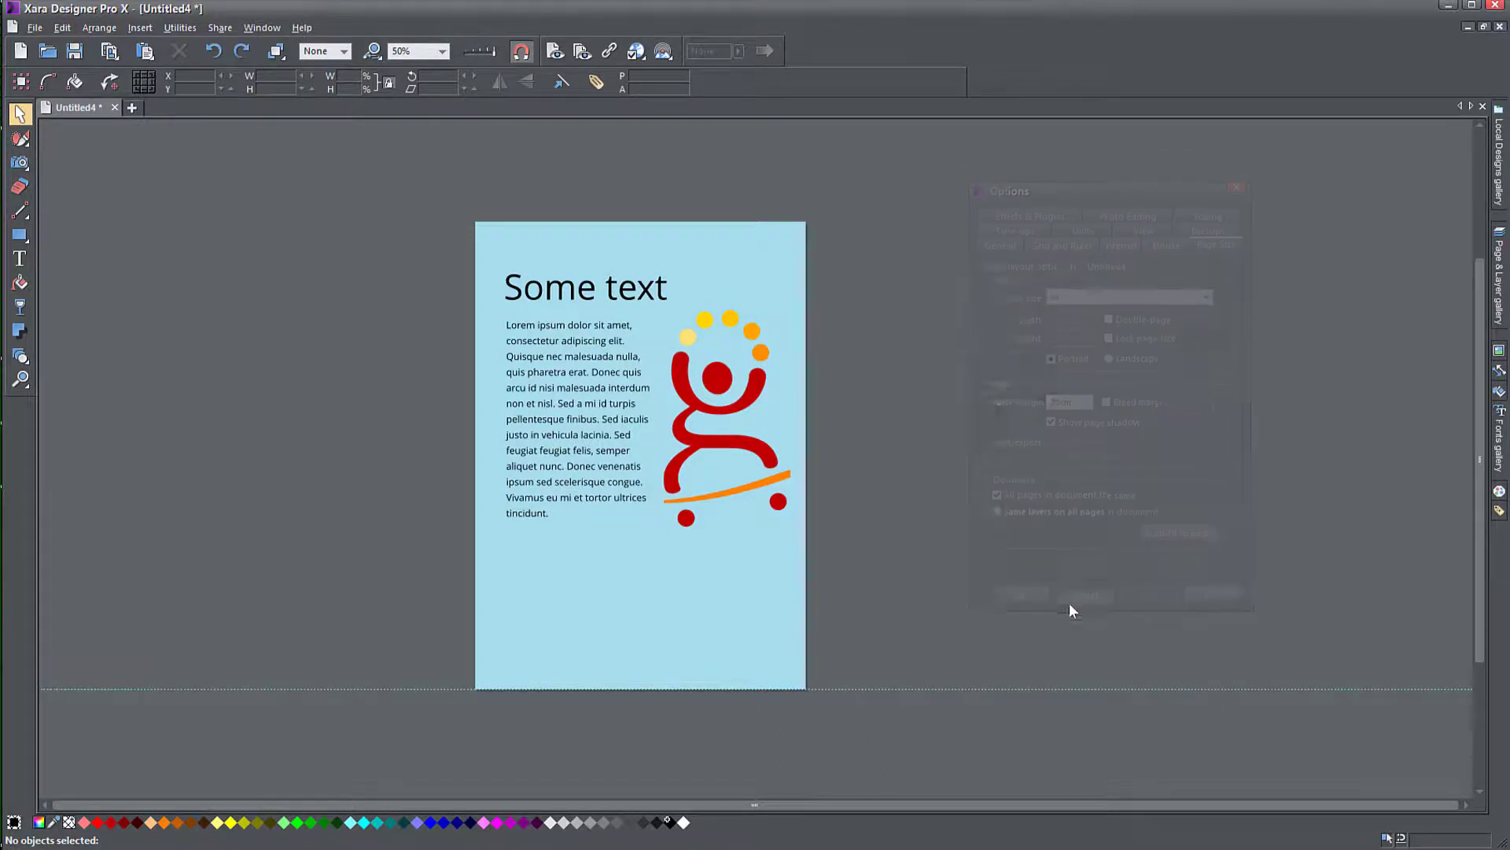
{"action": "right_click", "coordinate": [876, 398]}
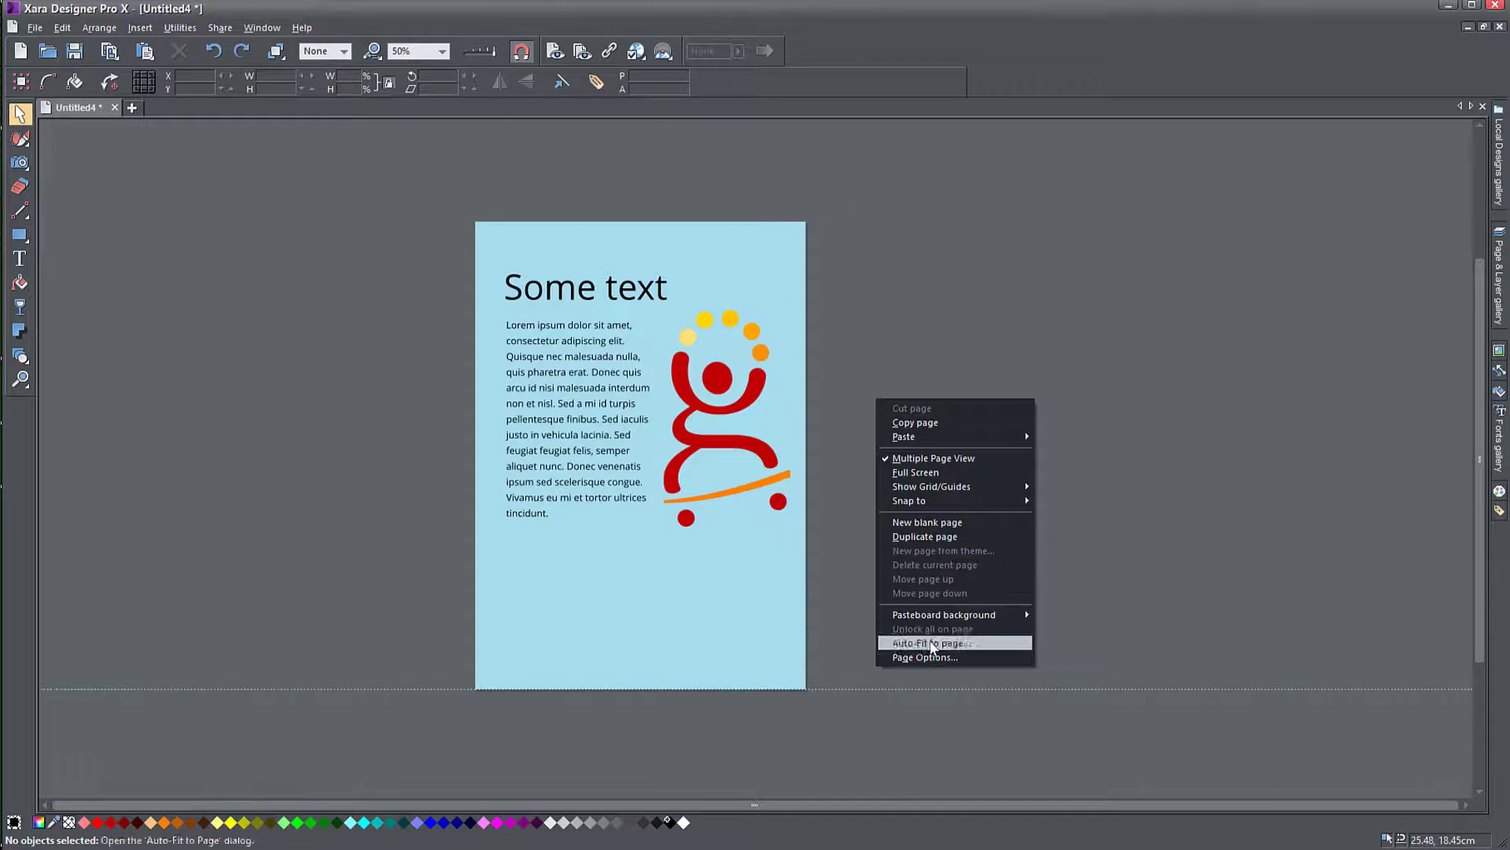
{"action": "left_click", "coordinate": [932, 643]}
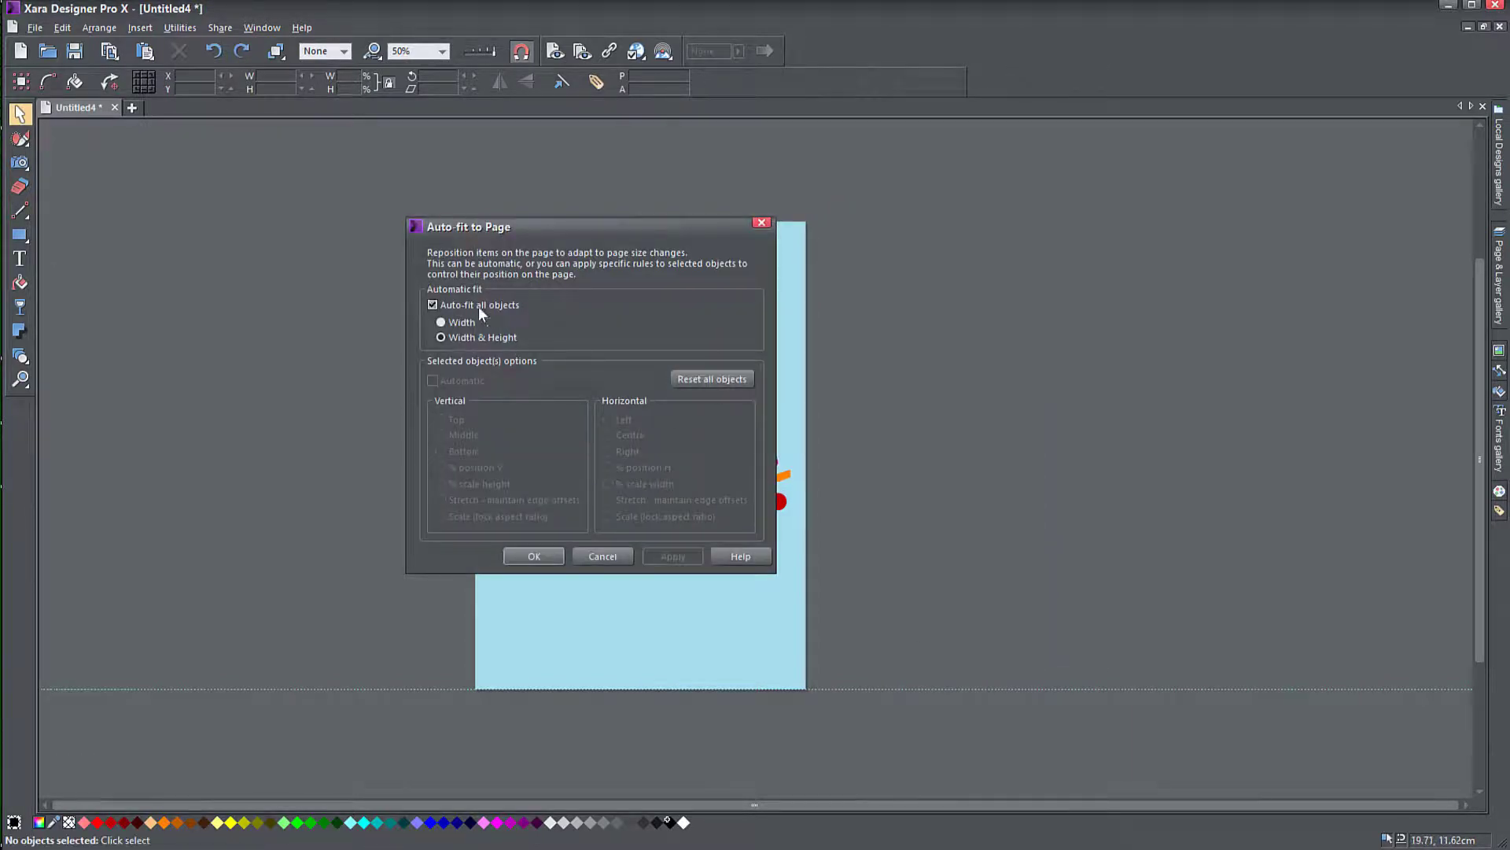
{"action": "left_click", "coordinate": [479, 308]}
{"action": "left_click", "coordinate": [671, 558]}
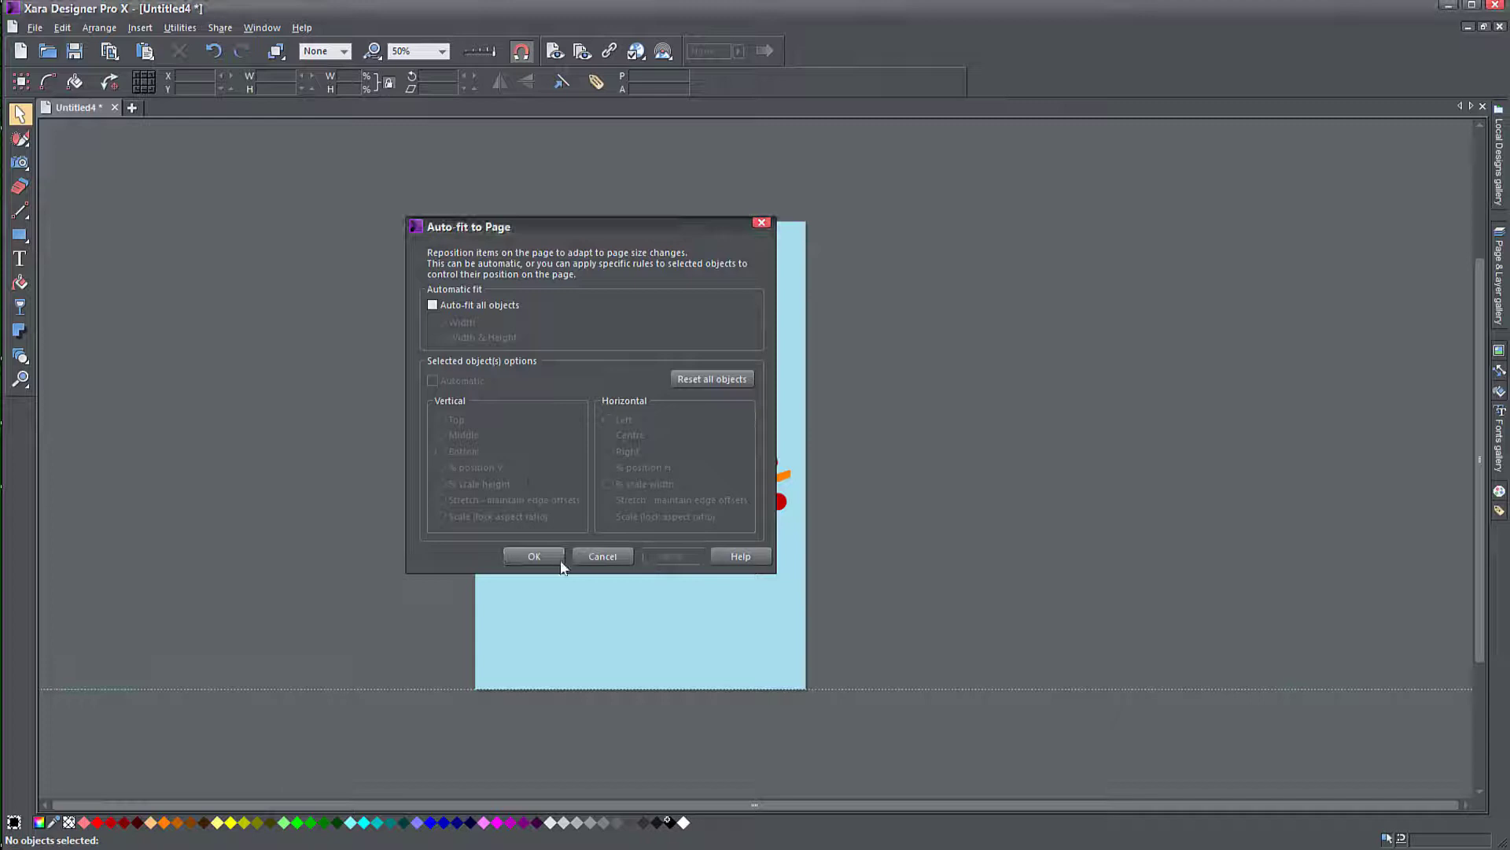
{"action": "left_click", "coordinate": [533, 558]}
{"action": "right_click", "coordinate": [906, 399]}
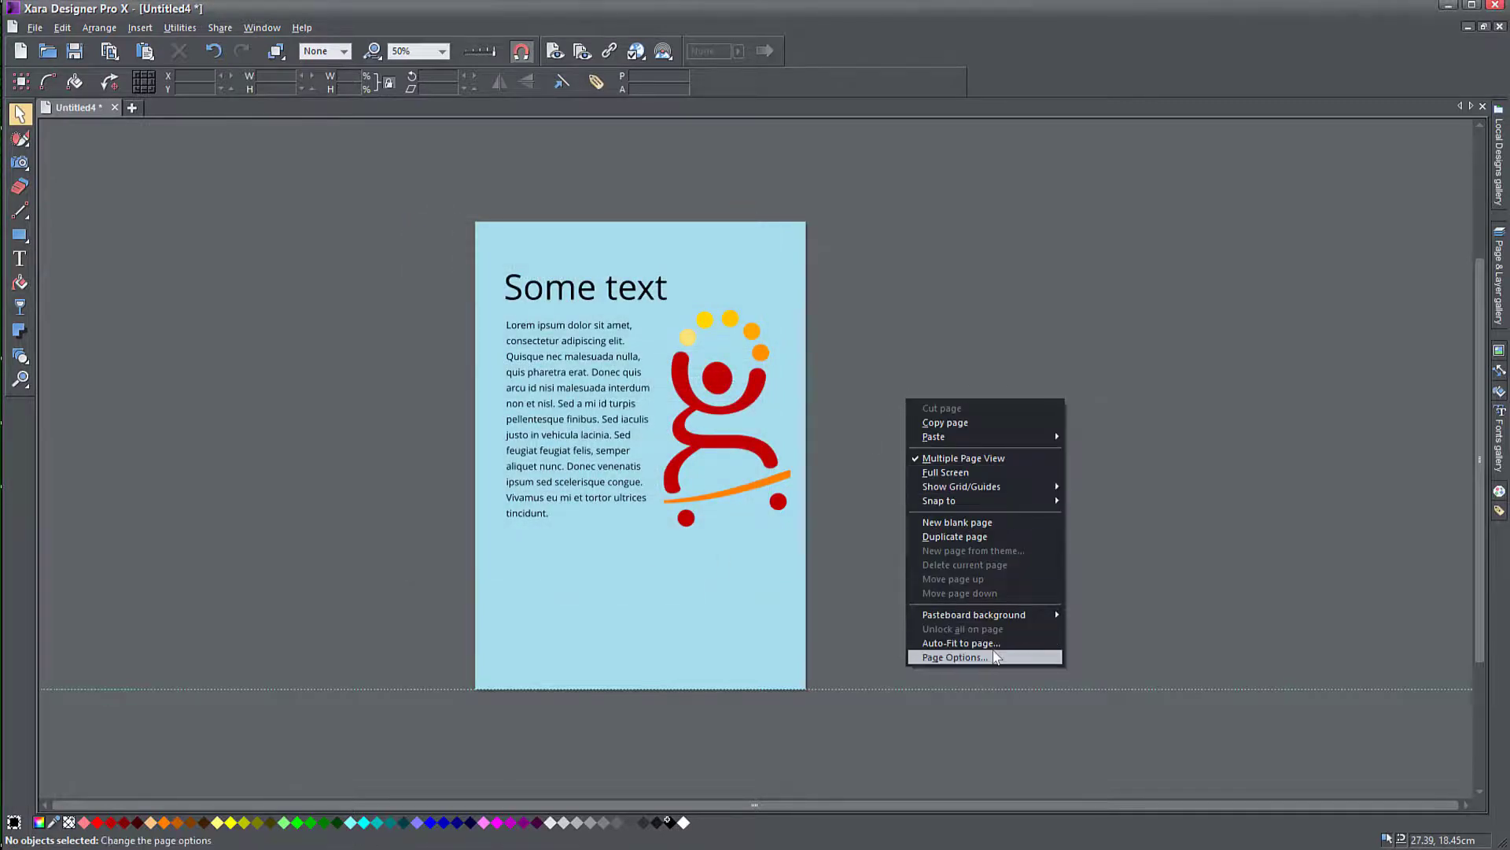
Set the page to A6 landscape, then select the text and logo and scale them to 81%.
{"action": "left_click", "coordinate": [994, 652]}
{"action": "left_click", "coordinate": [1074, 293]}
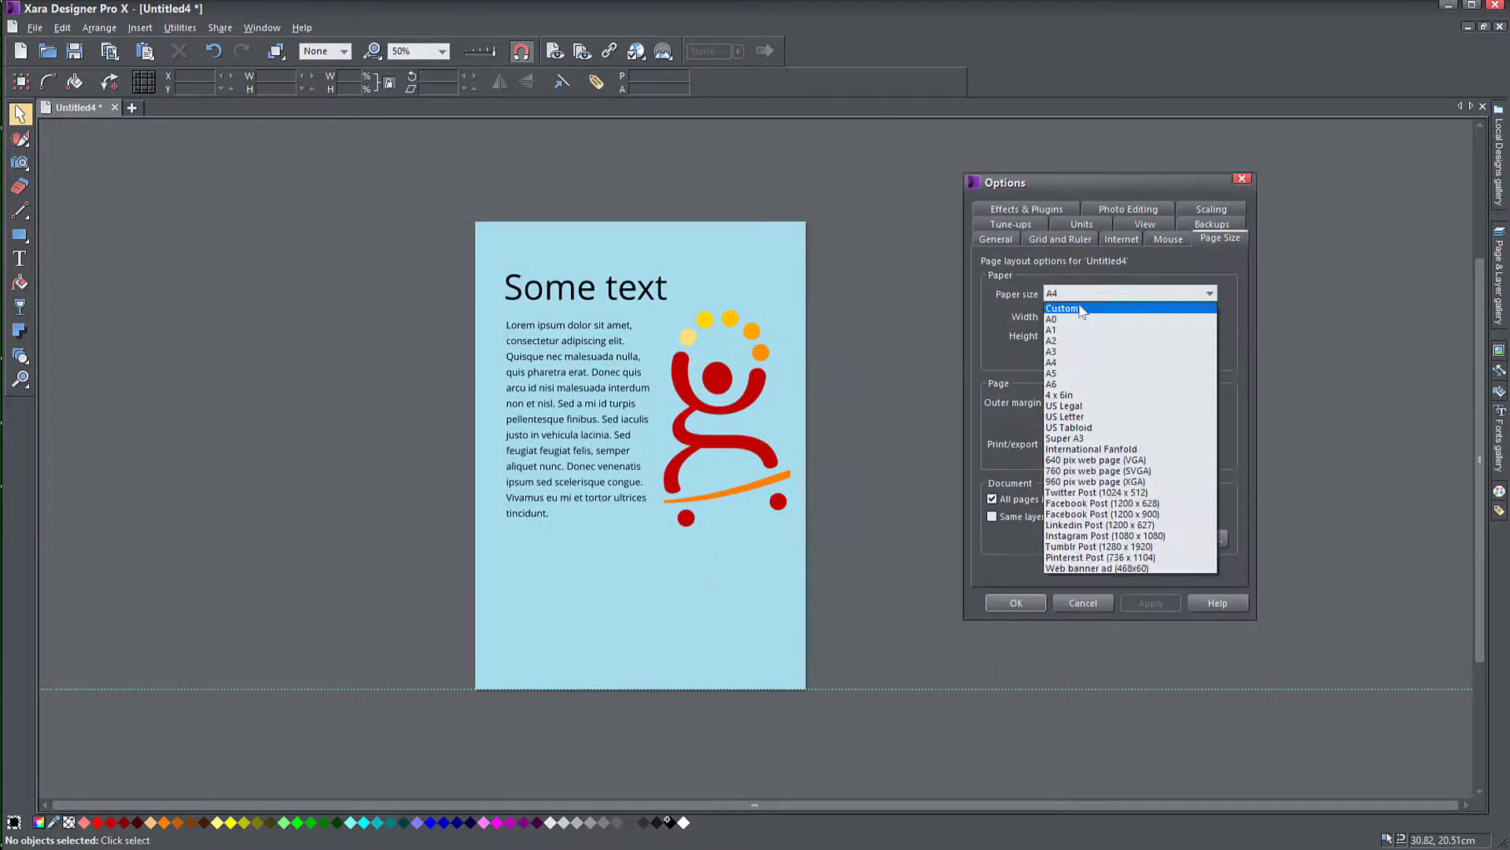
{"action": "left_click", "coordinate": [1101, 384]}
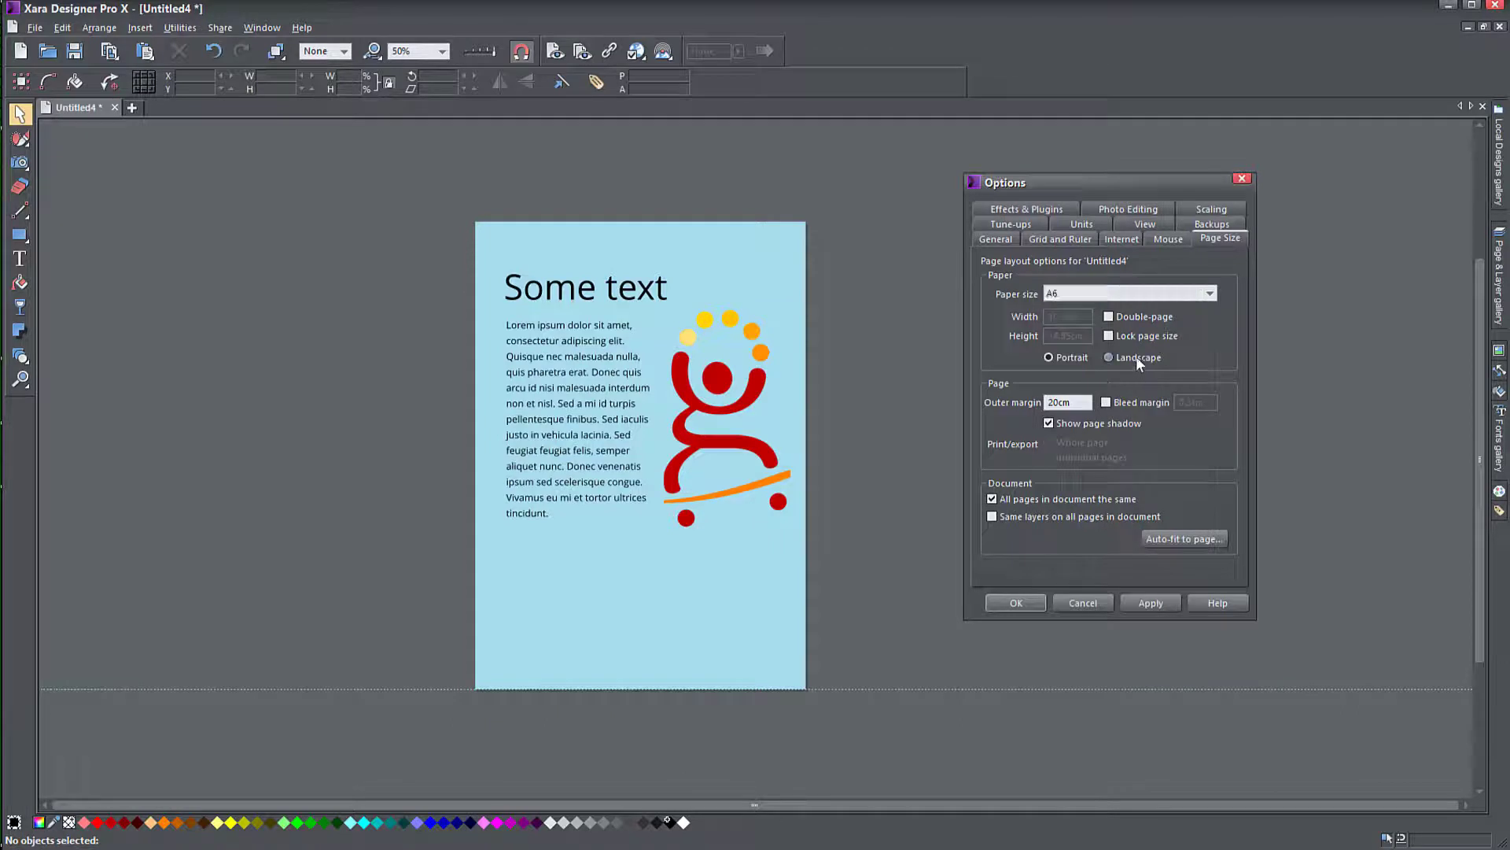
{"action": "left_click", "coordinate": [1135, 356]}
{"action": "left_click", "coordinate": [1151, 602]}
{"action": "left_click", "coordinate": [1008, 604]}
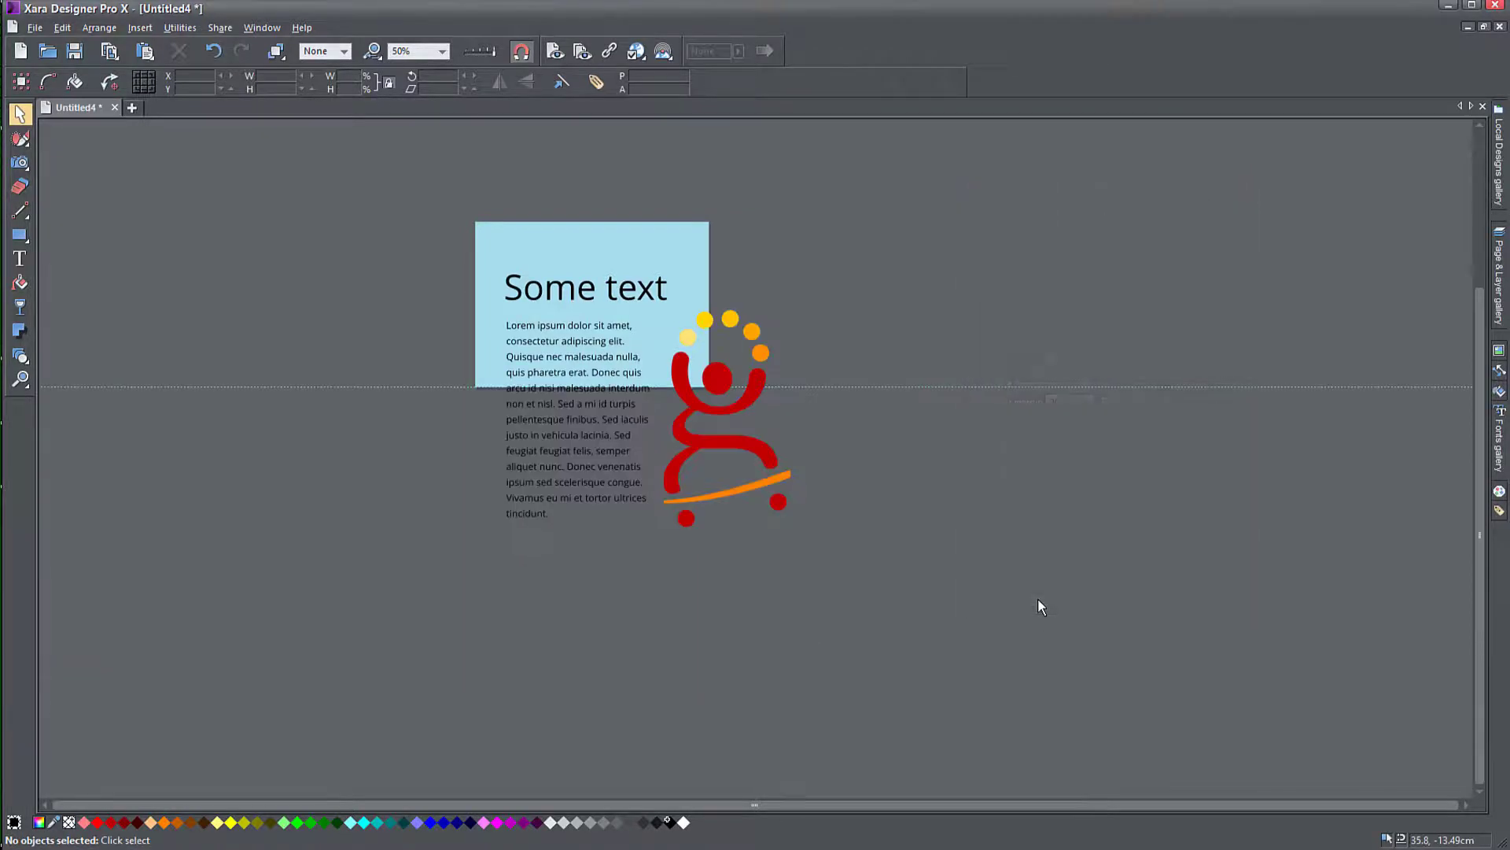
{"action": "left_click_drag", "start_coordinate": [501, 270], "coordinate": [908, 564]}
{"action": "left_click_drag", "start_coordinate": [799, 503], "coordinate": [749, 487]}
Move the body text up and shrink it, and move the Some text heading to the page top.
{"action": "key", "text": "Escape"}
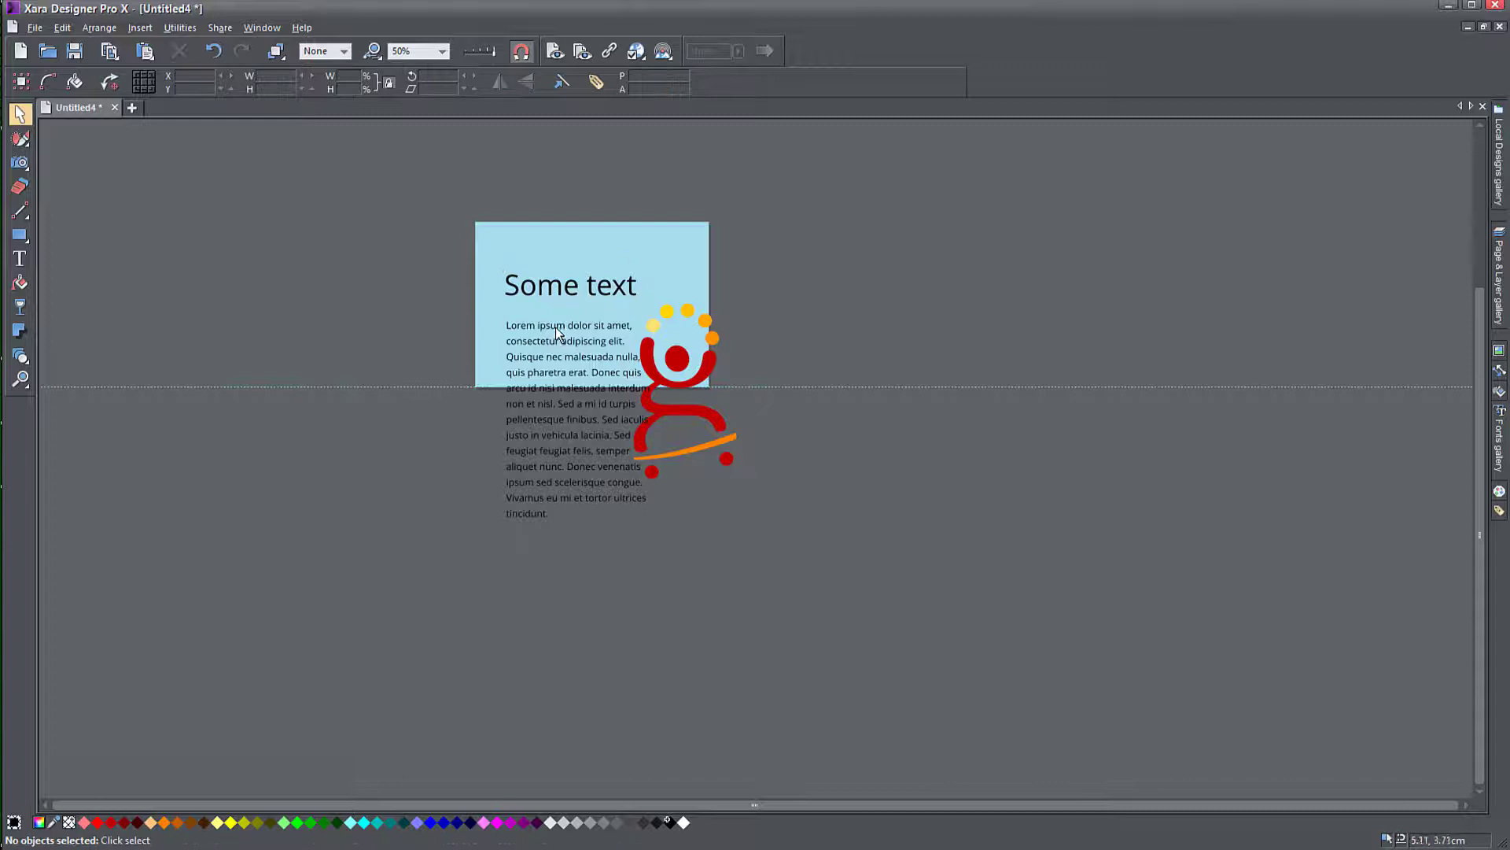
{"action": "left_click_drag", "start_coordinate": [555, 327], "coordinate": [564, 264]}
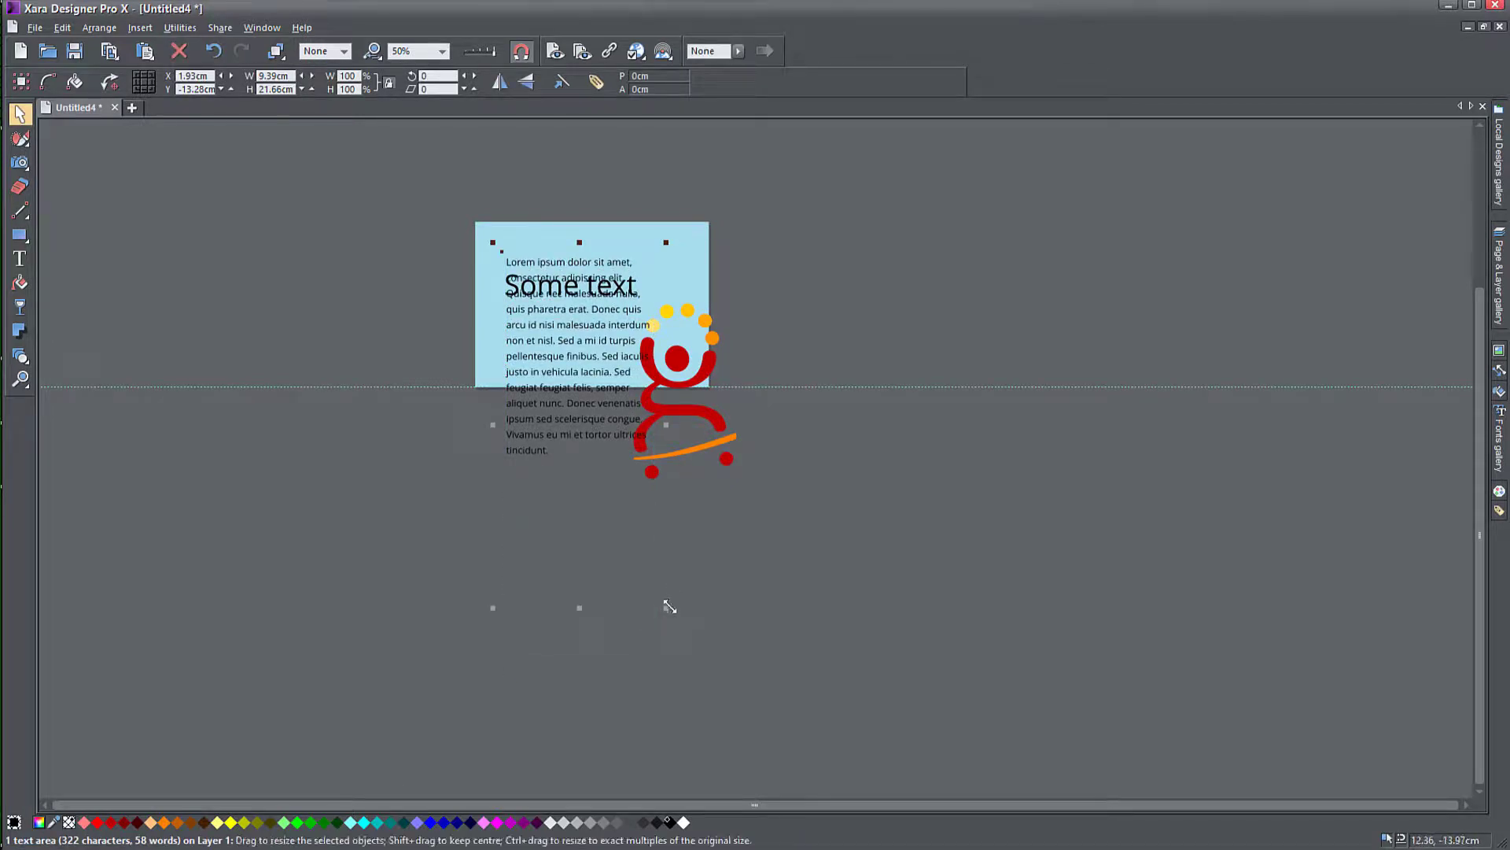
{"action": "left_click_drag", "start_coordinate": [667, 606], "coordinate": [611, 478]}
{"action": "left_click_drag", "start_coordinate": [615, 293], "coordinate": [613, 249]}
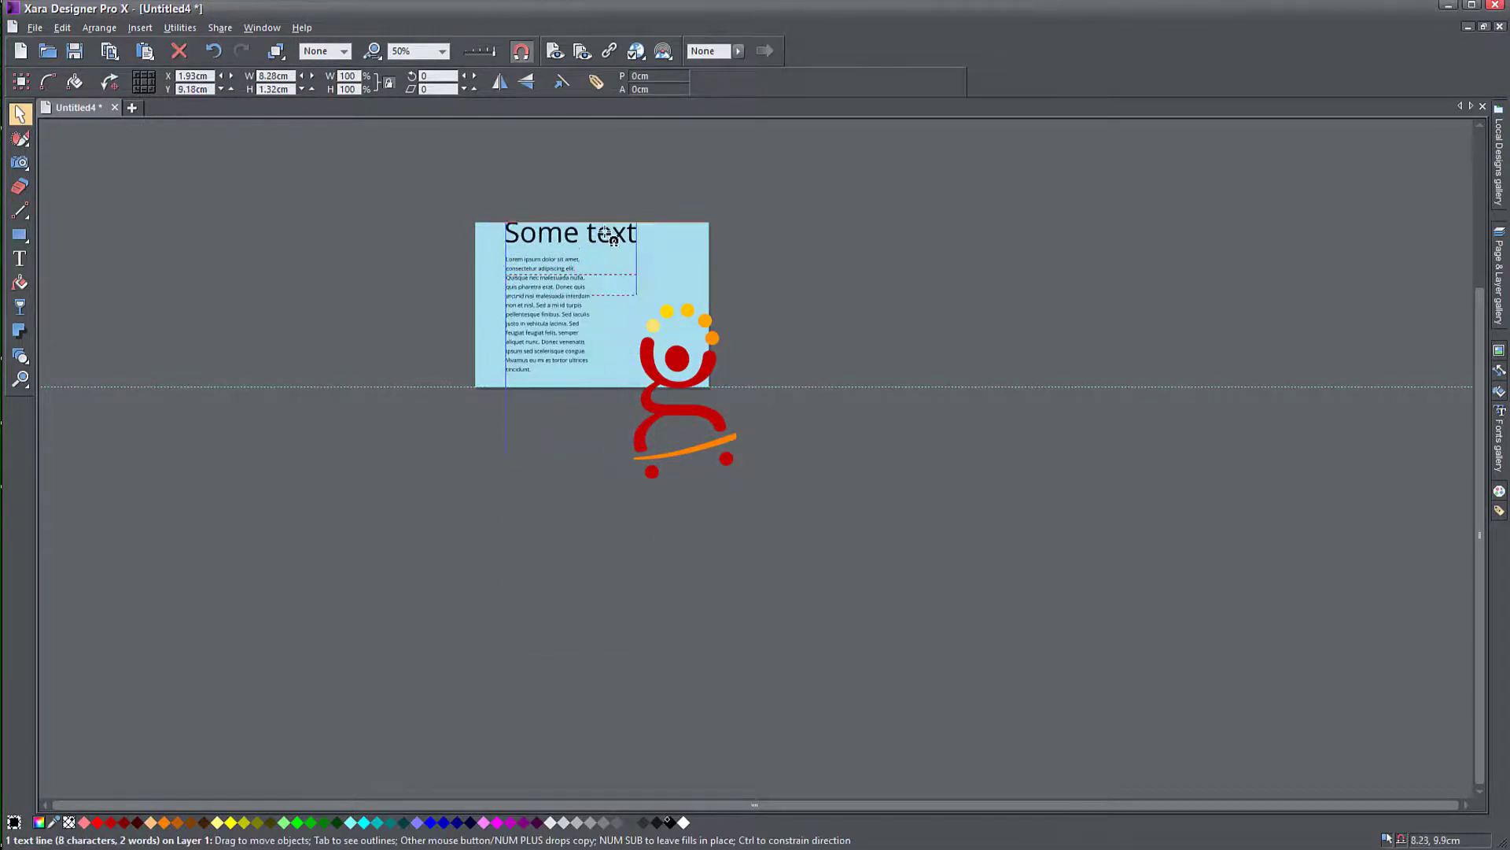
Move the logo up and shrink it to about 87%, then nudge the text block and logo left.
{"action": "left_click_drag", "start_coordinate": [668, 368], "coordinate": [659, 282]}
{"action": "left_click_drag", "start_coordinate": [712, 387], "coordinate": [669, 316]}
{"action": "left_click_drag", "start_coordinate": [645, 263], "coordinate": [648, 316]}
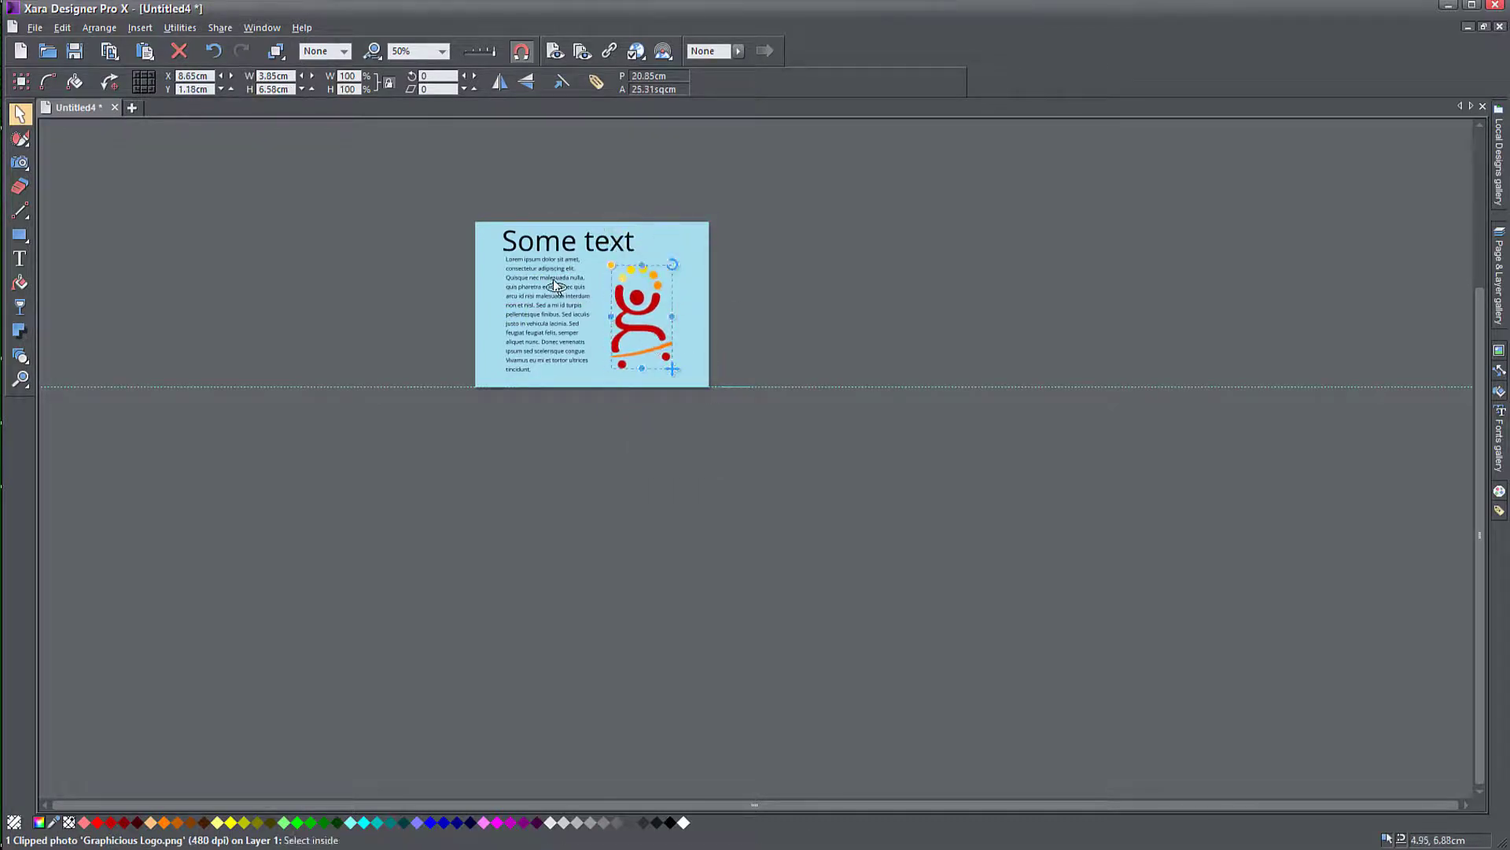
{"action": "scroll", "coordinate": [554, 280], "scroll_direction": "up", "scroll_amount": 3}
{"action": "scroll", "coordinate": [607, 442], "scroll_direction": "up", "scroll_amount": 2}
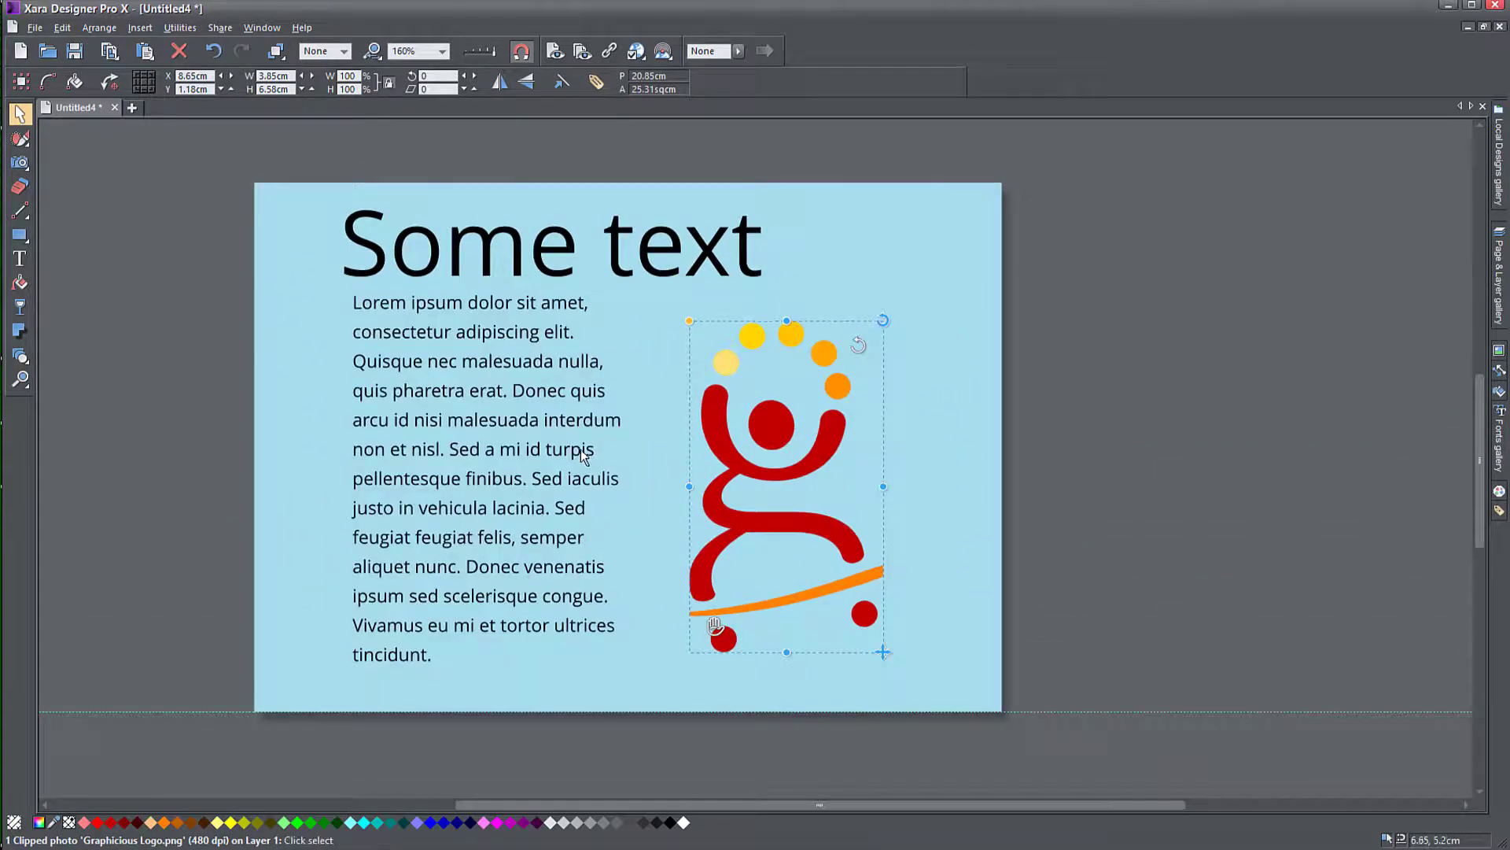
{"action": "left_click_drag", "start_coordinate": [572, 427], "coordinate": [560, 433]}
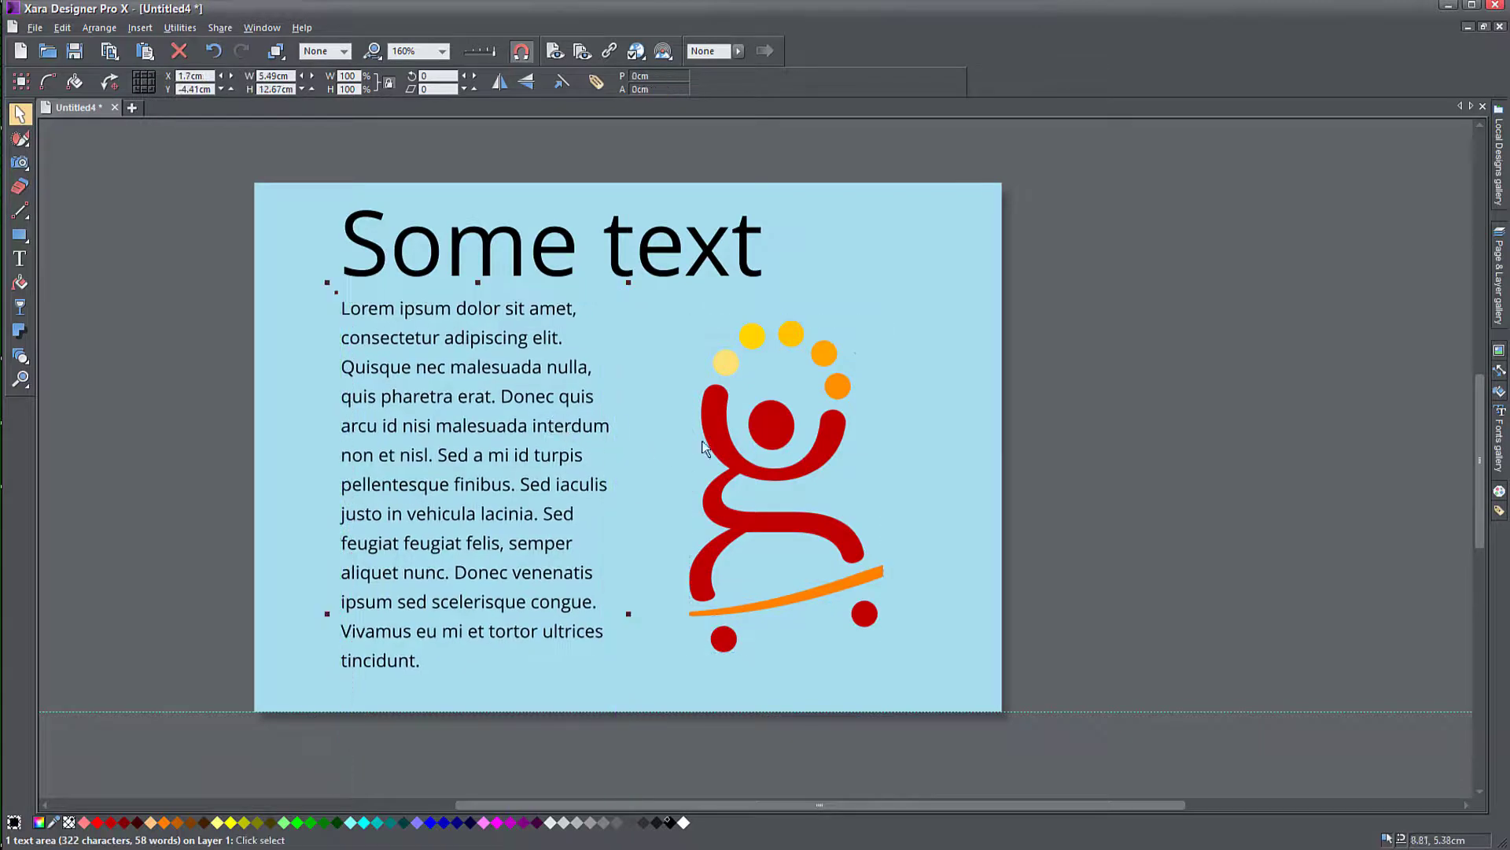
{"action": "left_click_drag", "start_coordinate": [724, 438], "coordinate": [686, 429]}
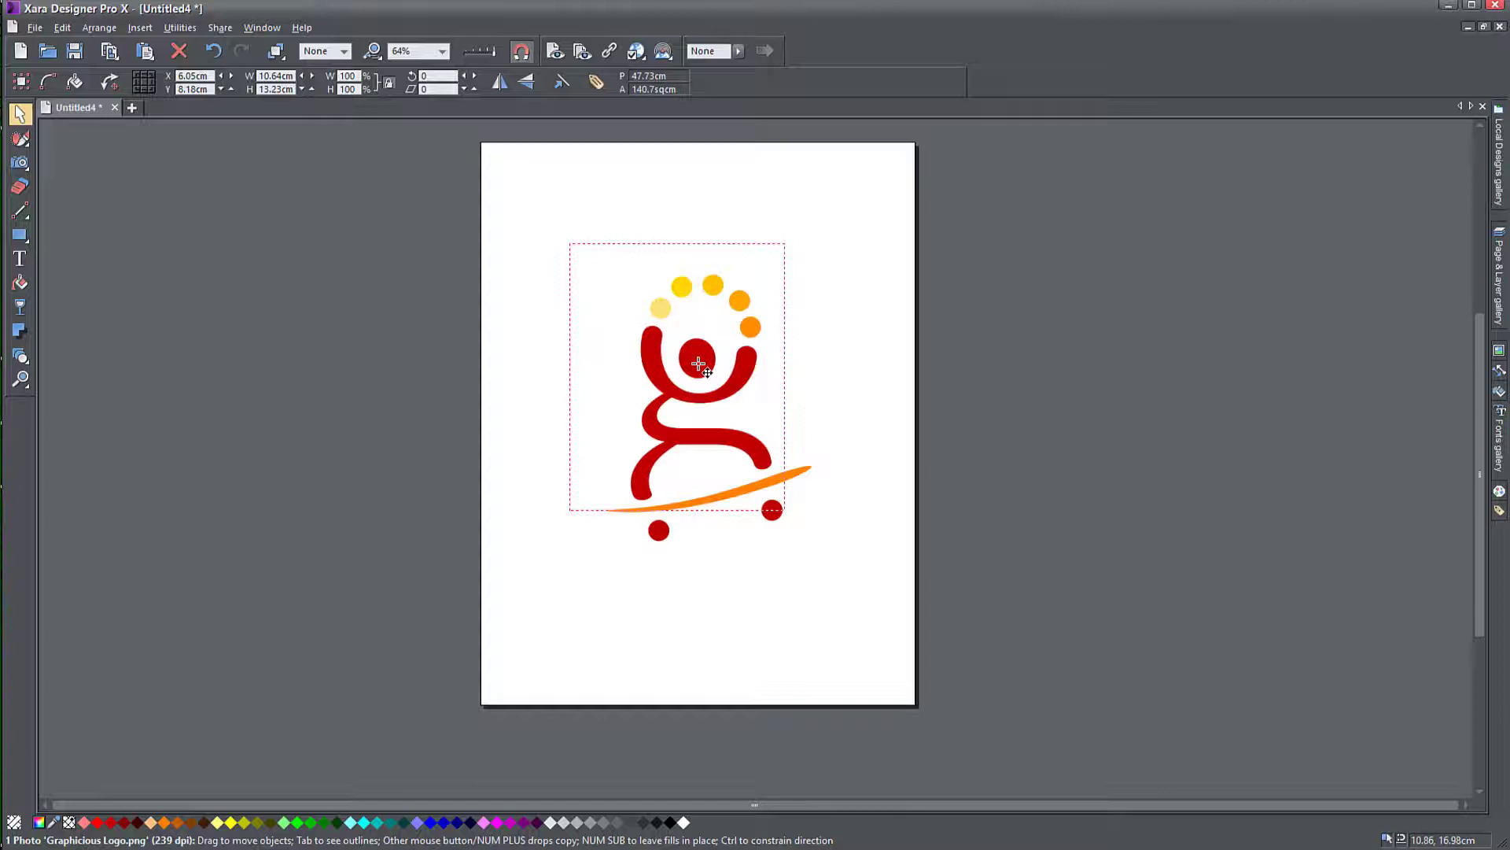
Shift the logo slightly left so it sits near the page's middle, then deselect it.
{"action": "left_click_drag", "start_coordinate": [698, 363], "coordinate": [694, 370]}
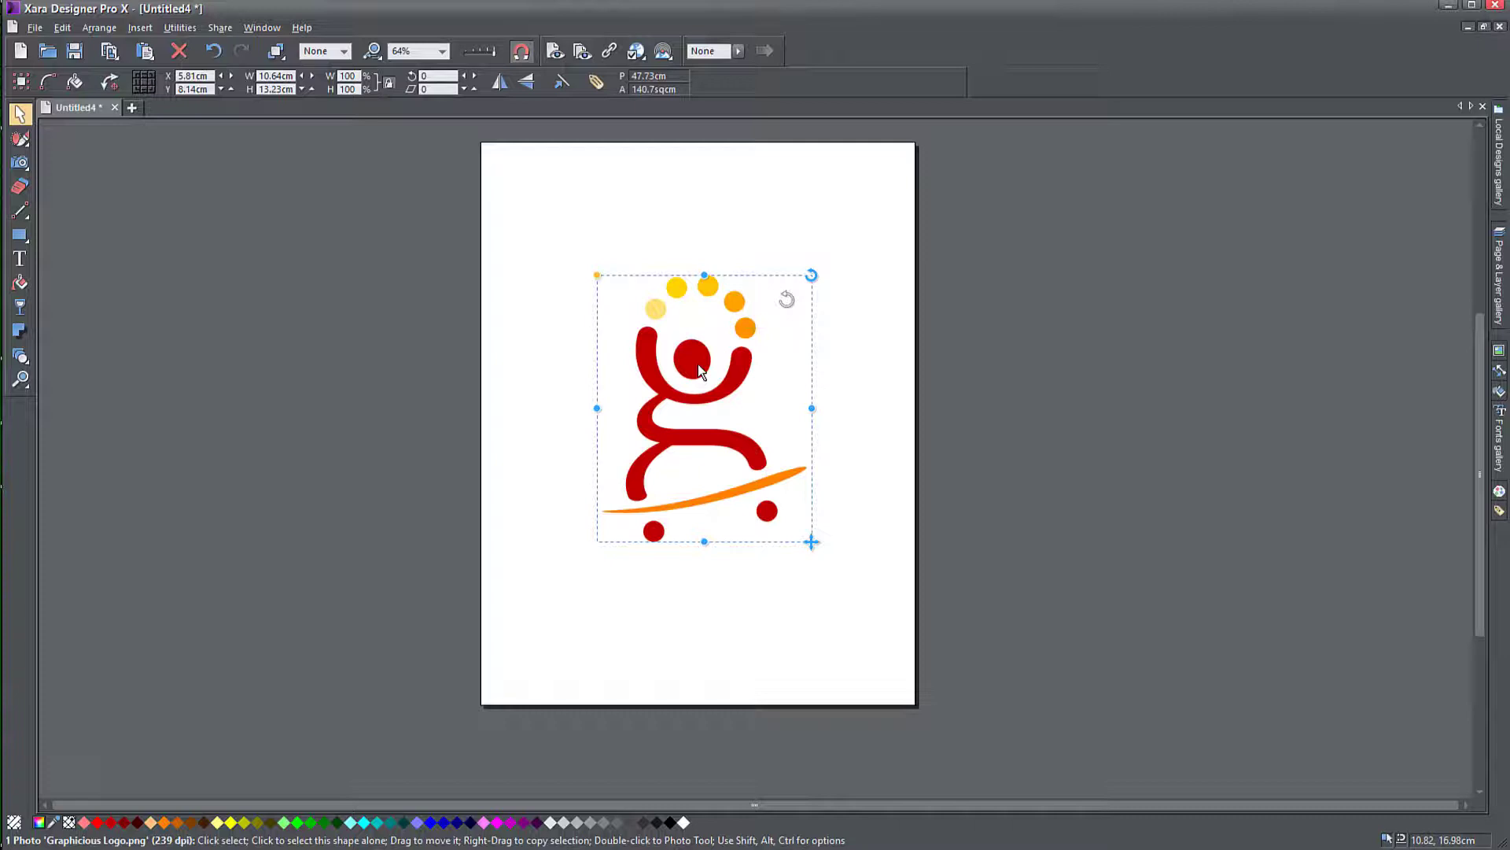
{"action": "left_click", "coordinate": [692, 229]}
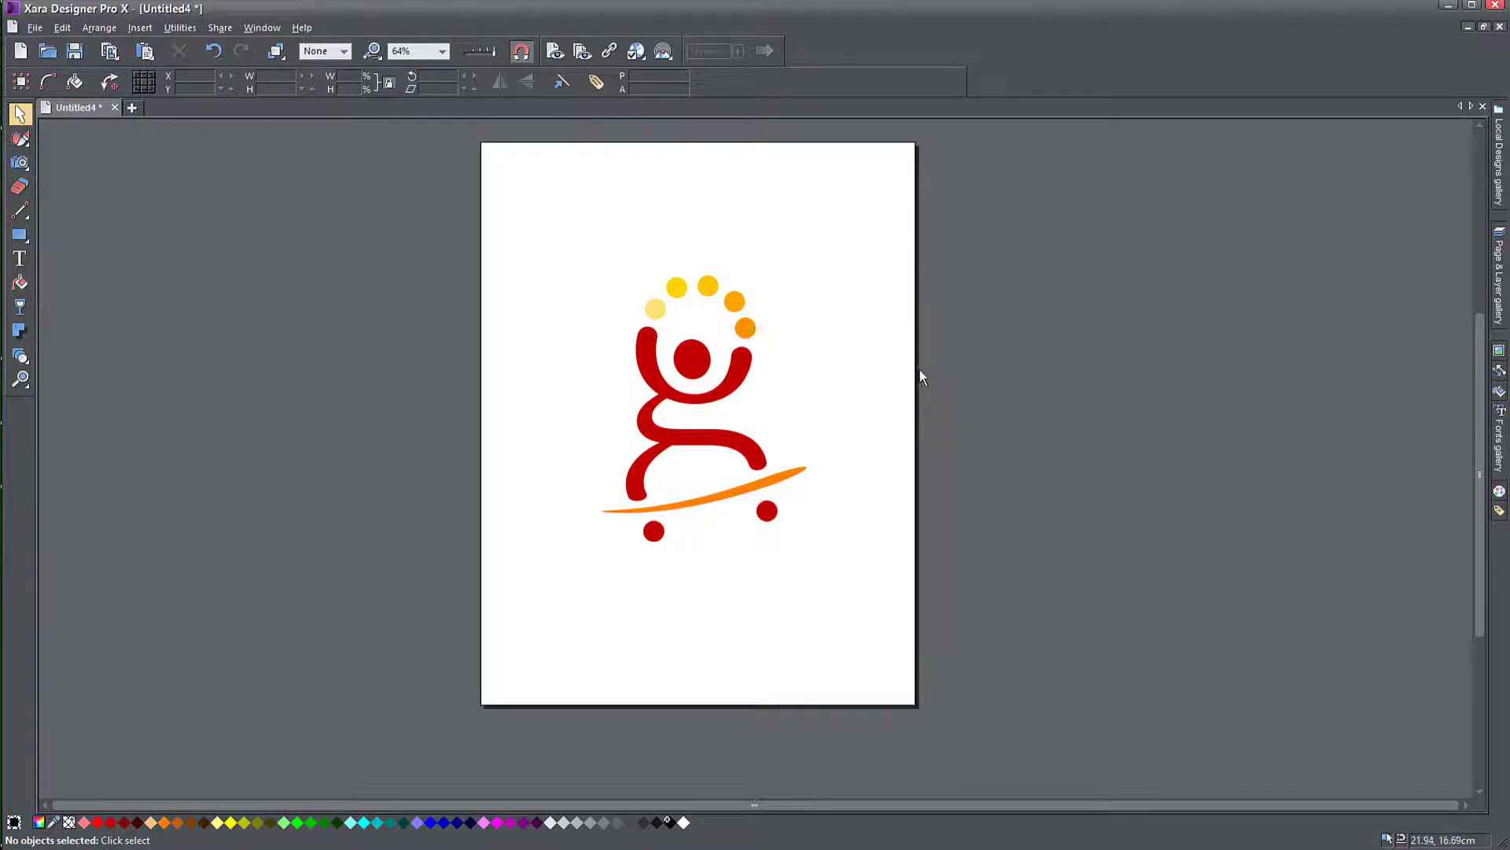
{"action": "mouse_move", "coordinate": [915, 386]}
{"action": "left_mouse_down"}
{"action": "mouse_move", "coordinate": [952, 391]}
{"action": "mouse_move", "coordinate": [920, 379]}
{"action": "left_mouse_up"}
{"action": "left_click_drag", "start_coordinate": [806, 241], "coordinate": [801, 256]}
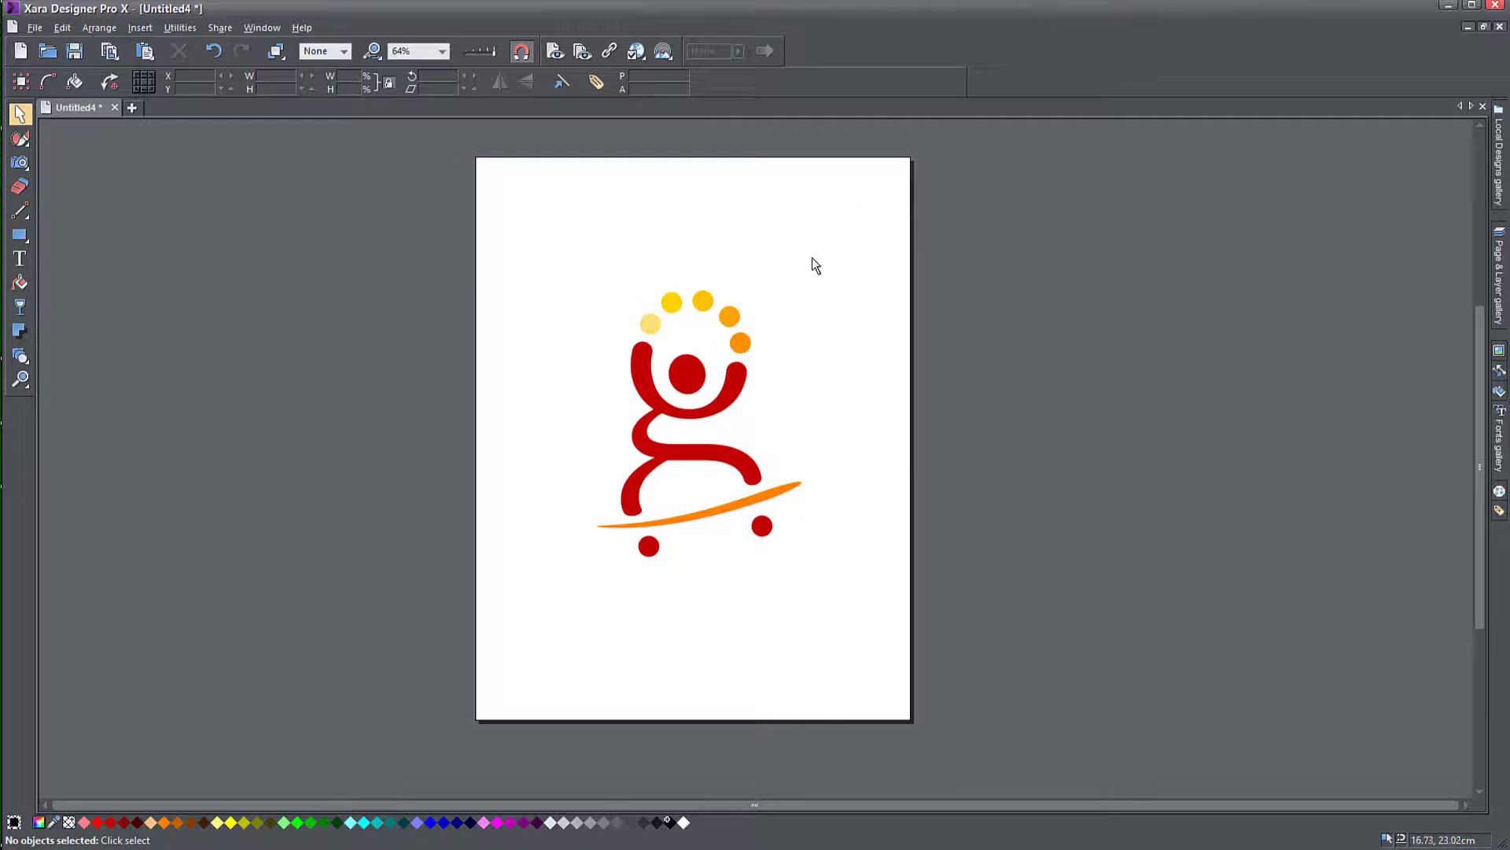
Turn off Lock page size for the US Letter page in Page Options and apply it.
{"action": "right_click", "coordinate": [813, 259]}
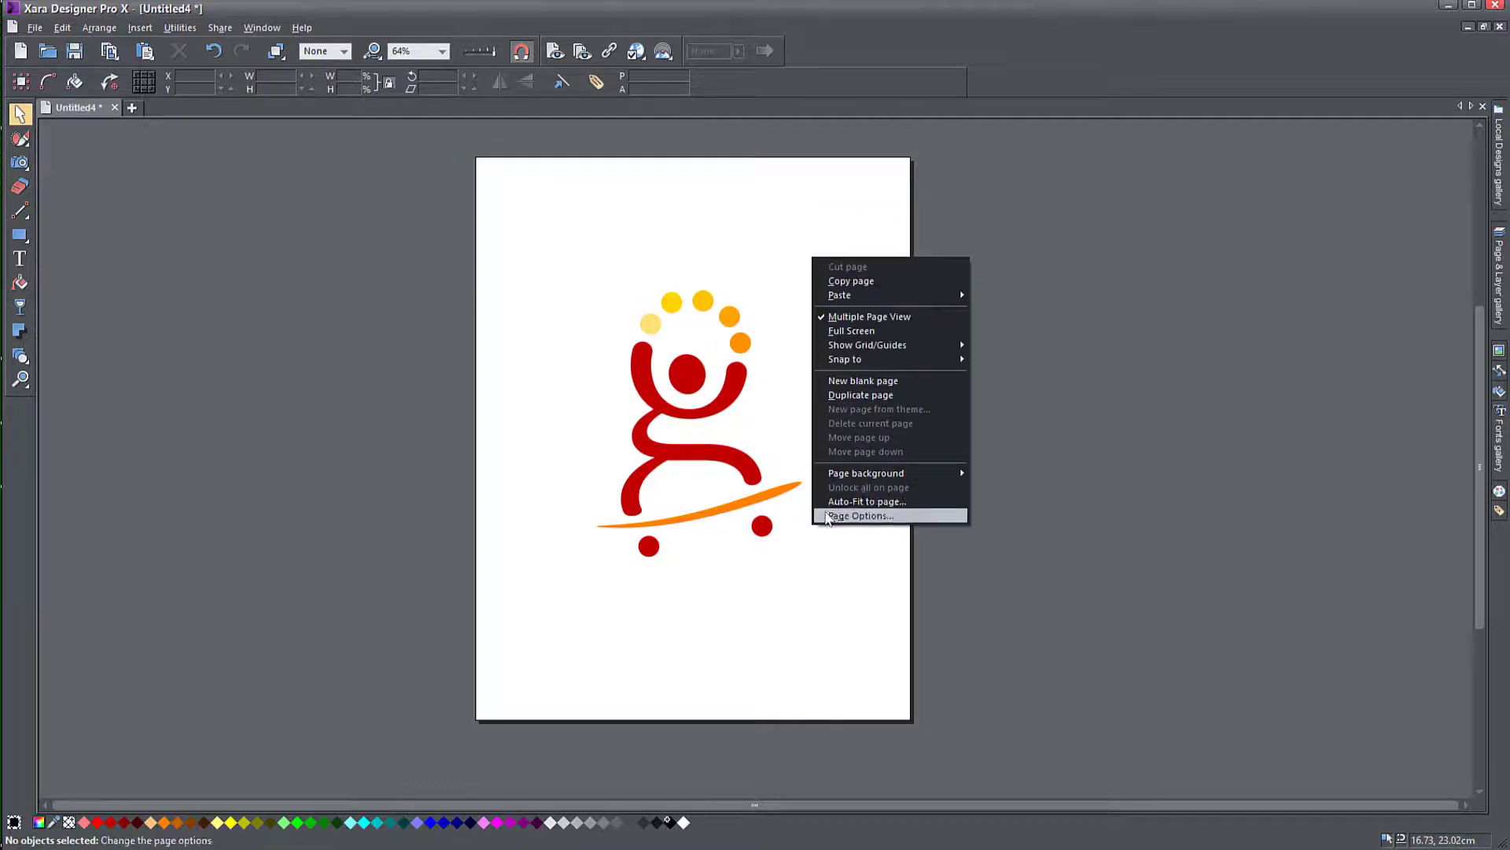
{"action": "left_click", "coordinate": [855, 518]}
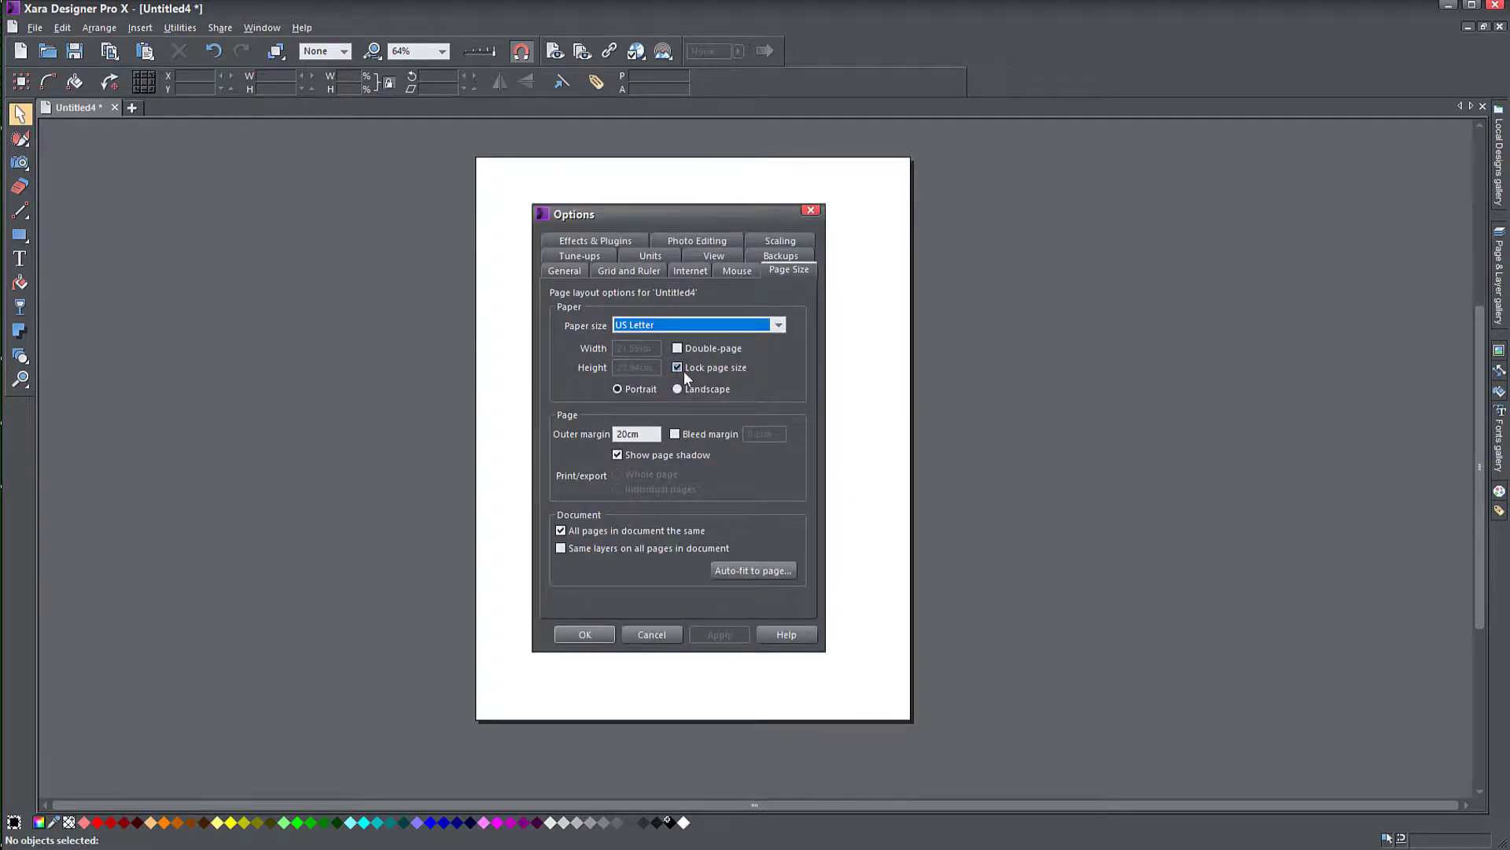
{"action": "left_click", "coordinate": [727, 368]}
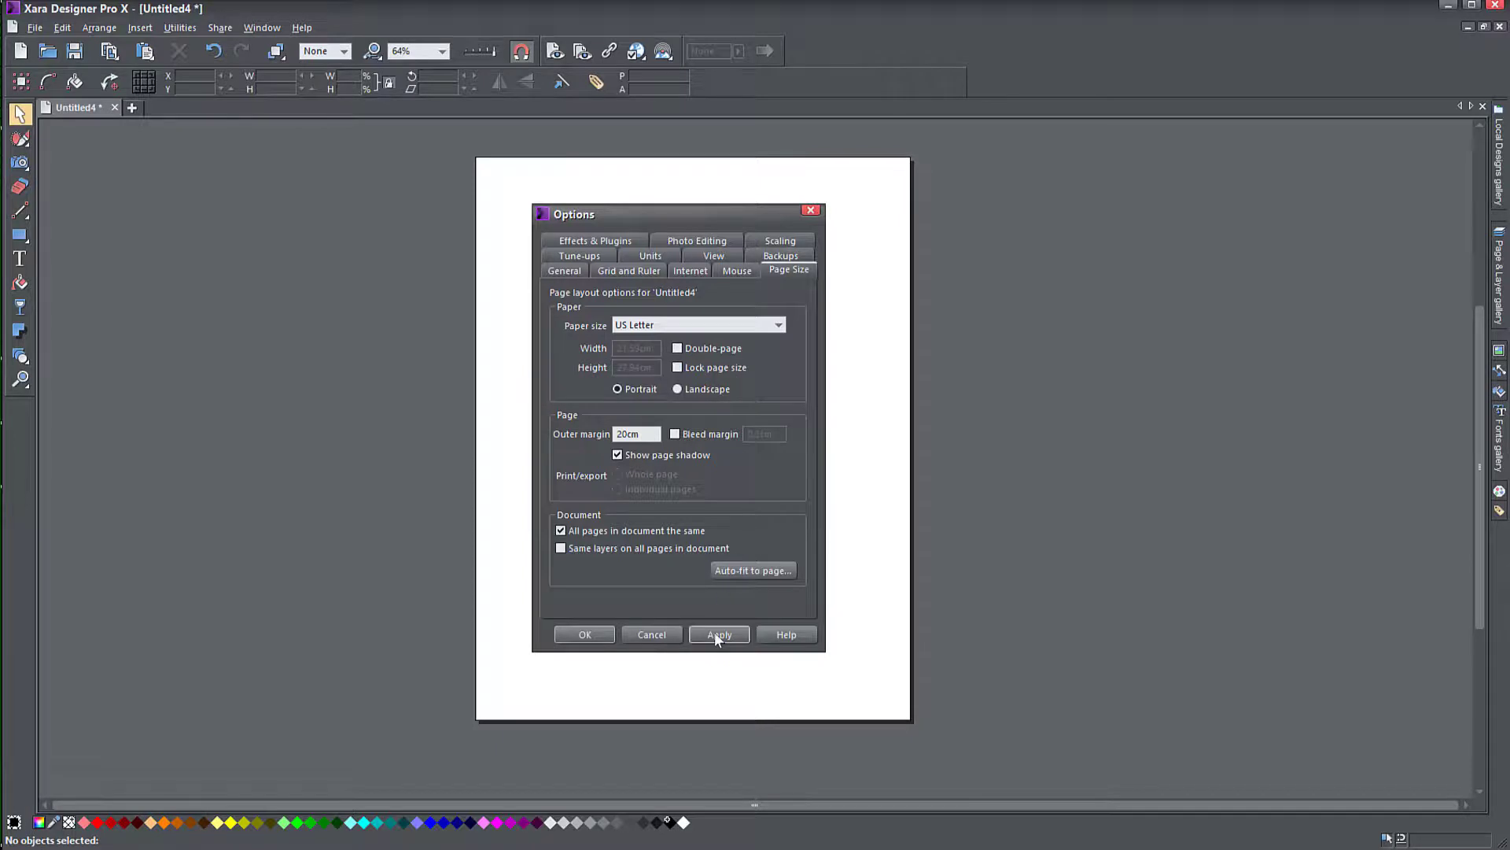
{"action": "left_click", "coordinate": [715, 633]}
{"action": "left_click", "coordinate": [587, 630]}
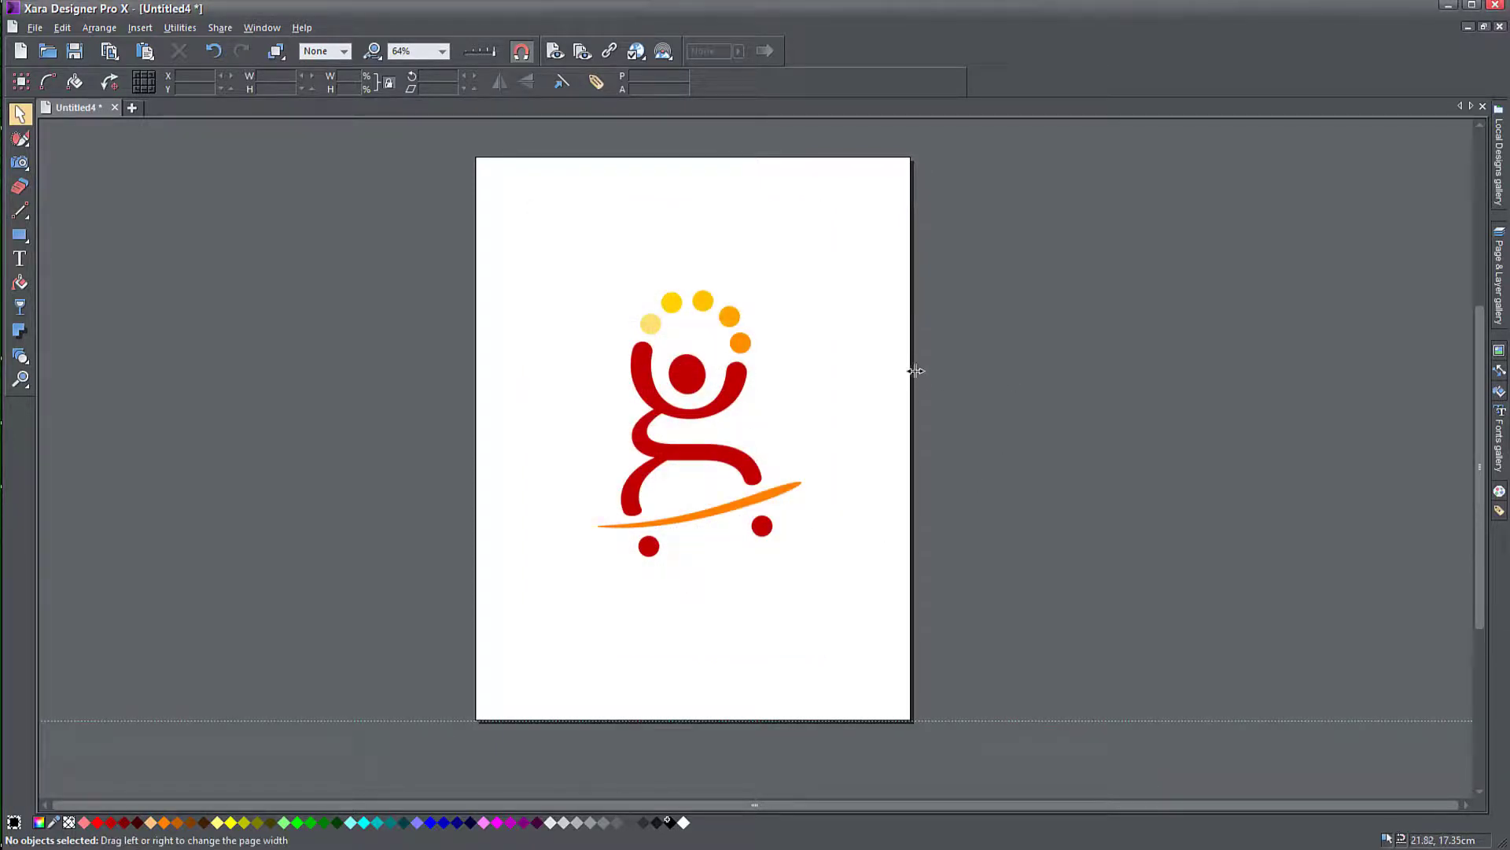
Drag the page's right and bottom edges to a smaller custom portrait size and centre the logo on it.
{"action": "left_click_drag", "start_coordinate": [915, 369], "coordinate": [1040, 378]}
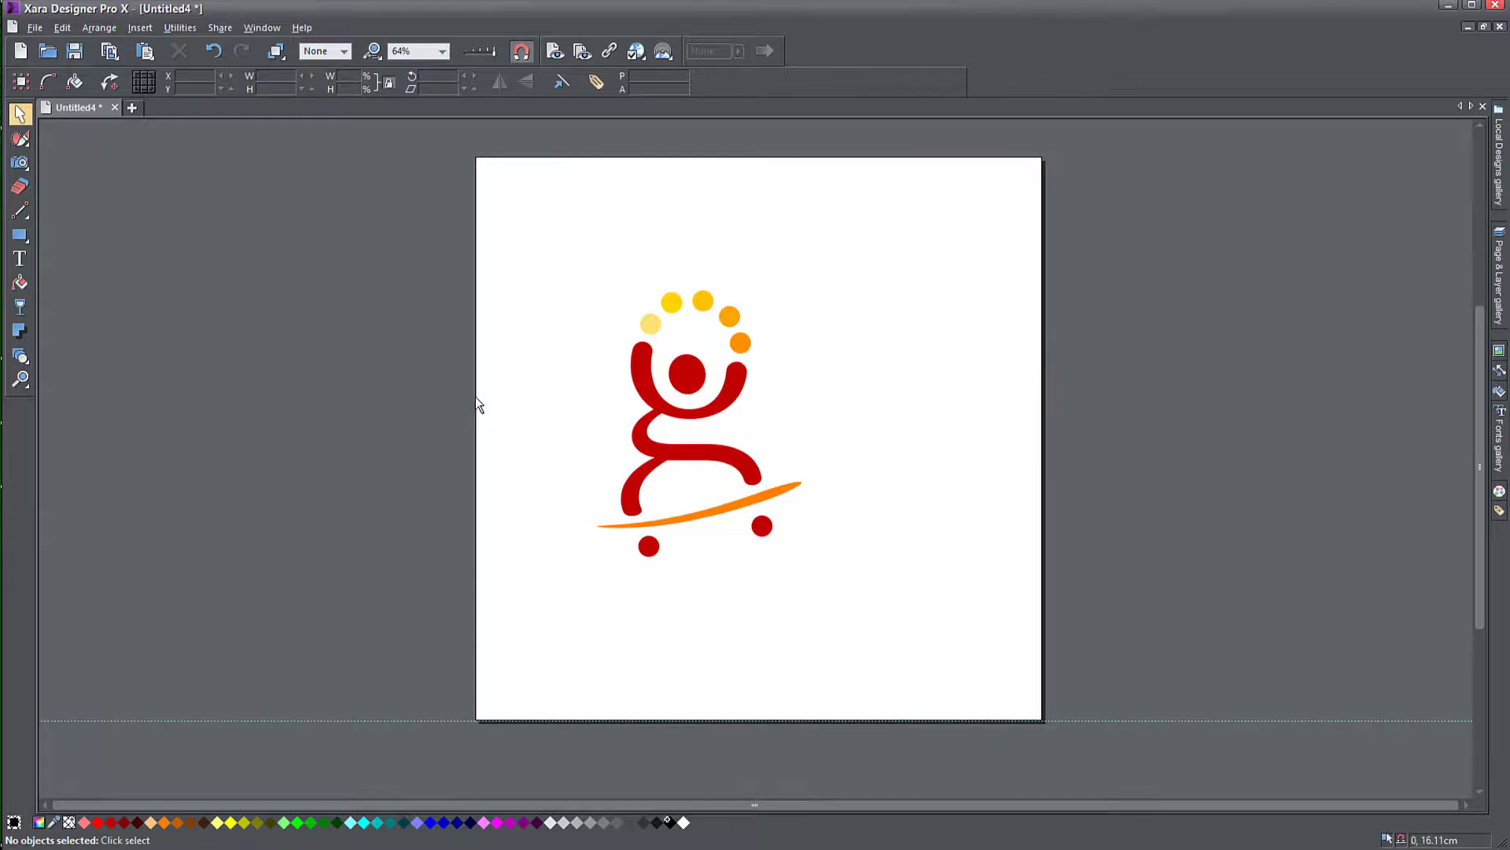
{"action": "left_click_drag", "start_coordinate": [1043, 465], "coordinate": [908, 468]}
{"action": "left_click_drag", "start_coordinate": [818, 719], "coordinate": [811, 623]}
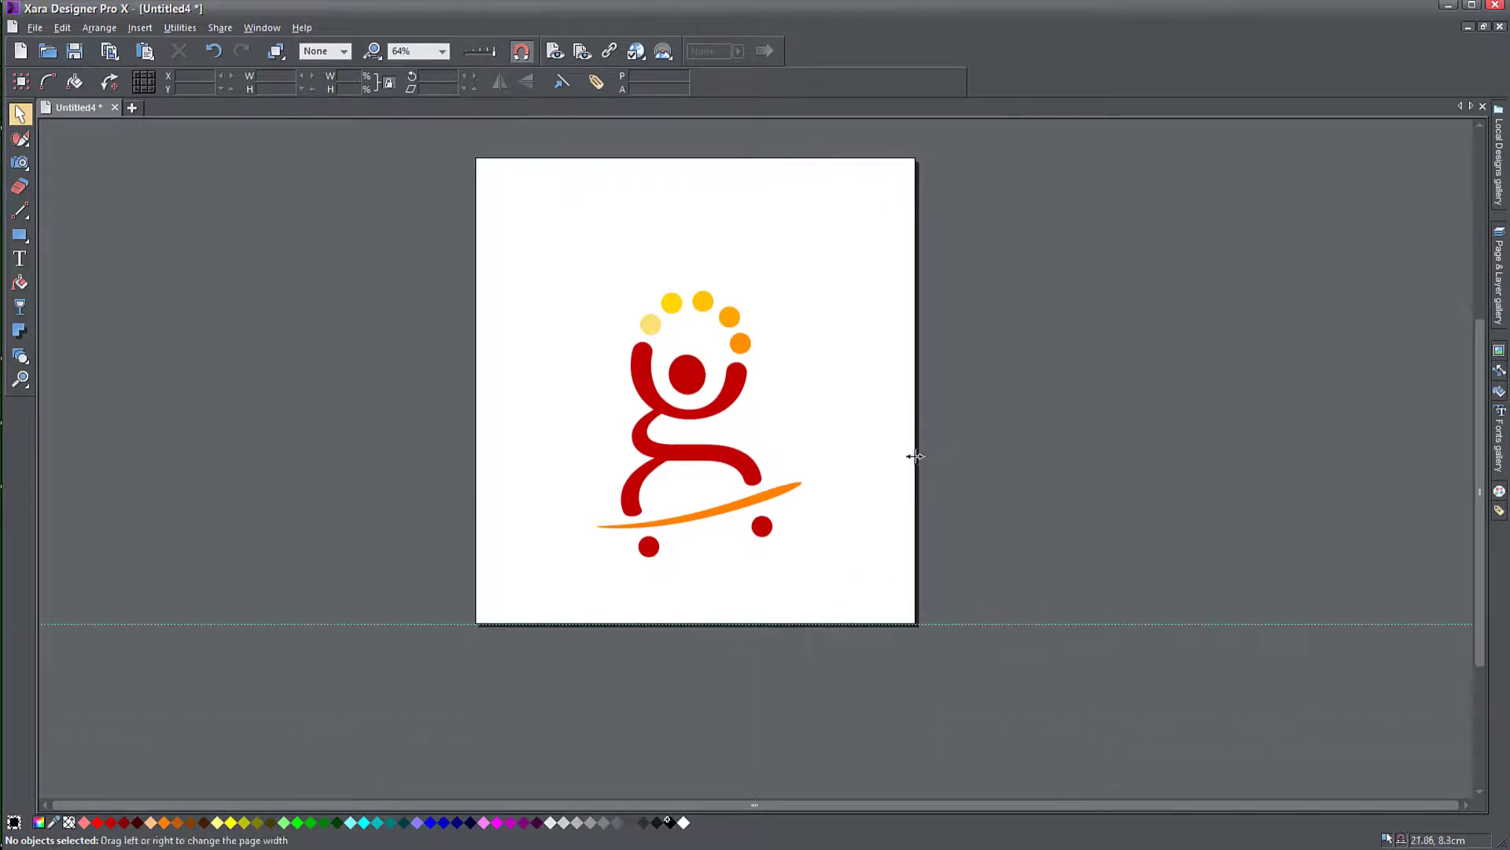
{"action": "left_click_drag", "start_coordinate": [912, 455], "coordinate": [843, 462]}
{"action": "left_click_drag", "start_coordinate": [674, 378], "coordinate": [641, 327]}
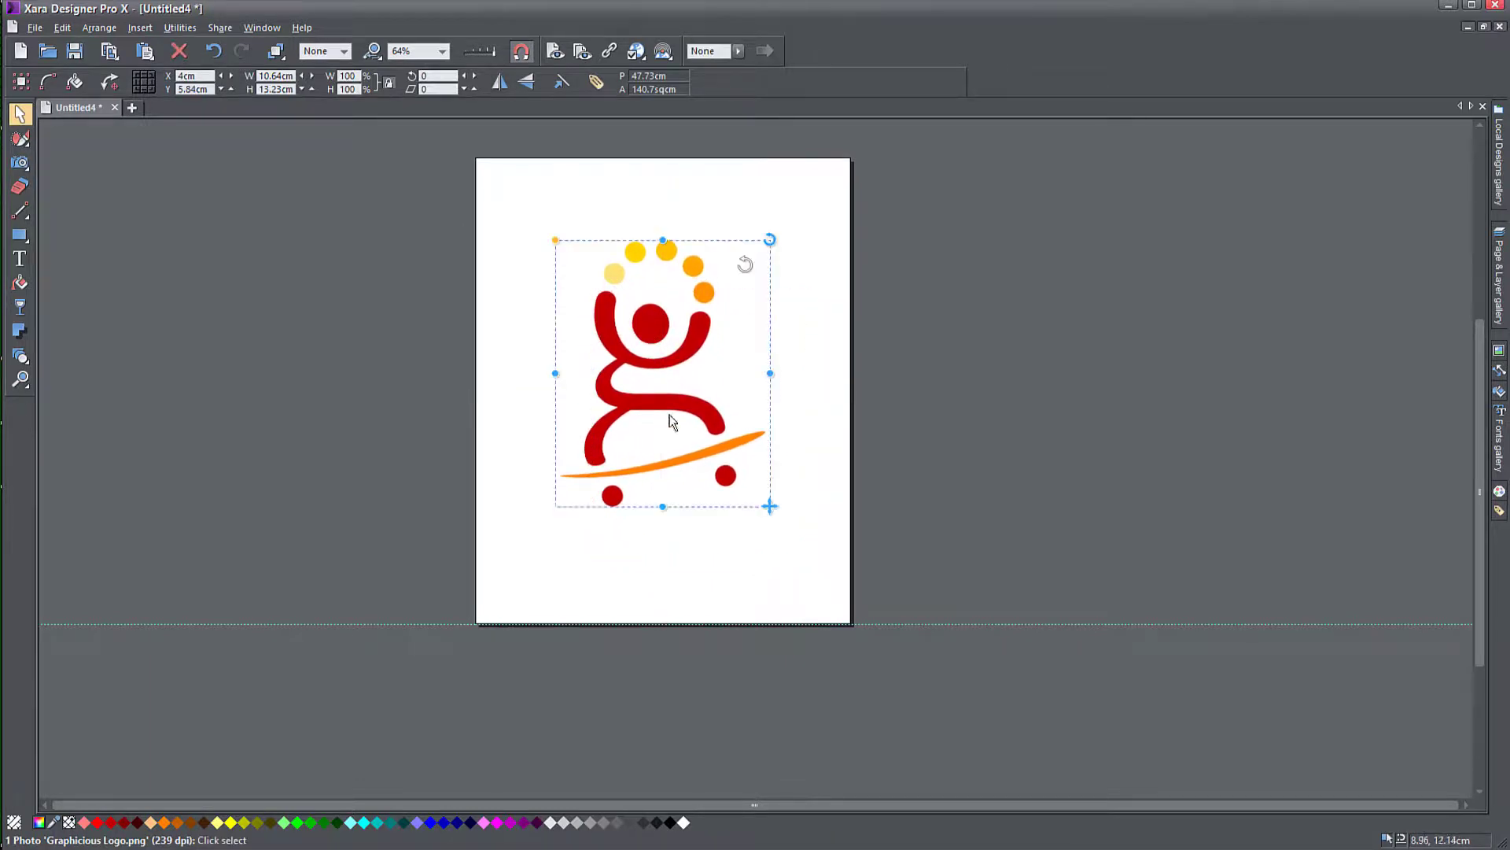
{"action": "left_click", "coordinate": [752, 566]}
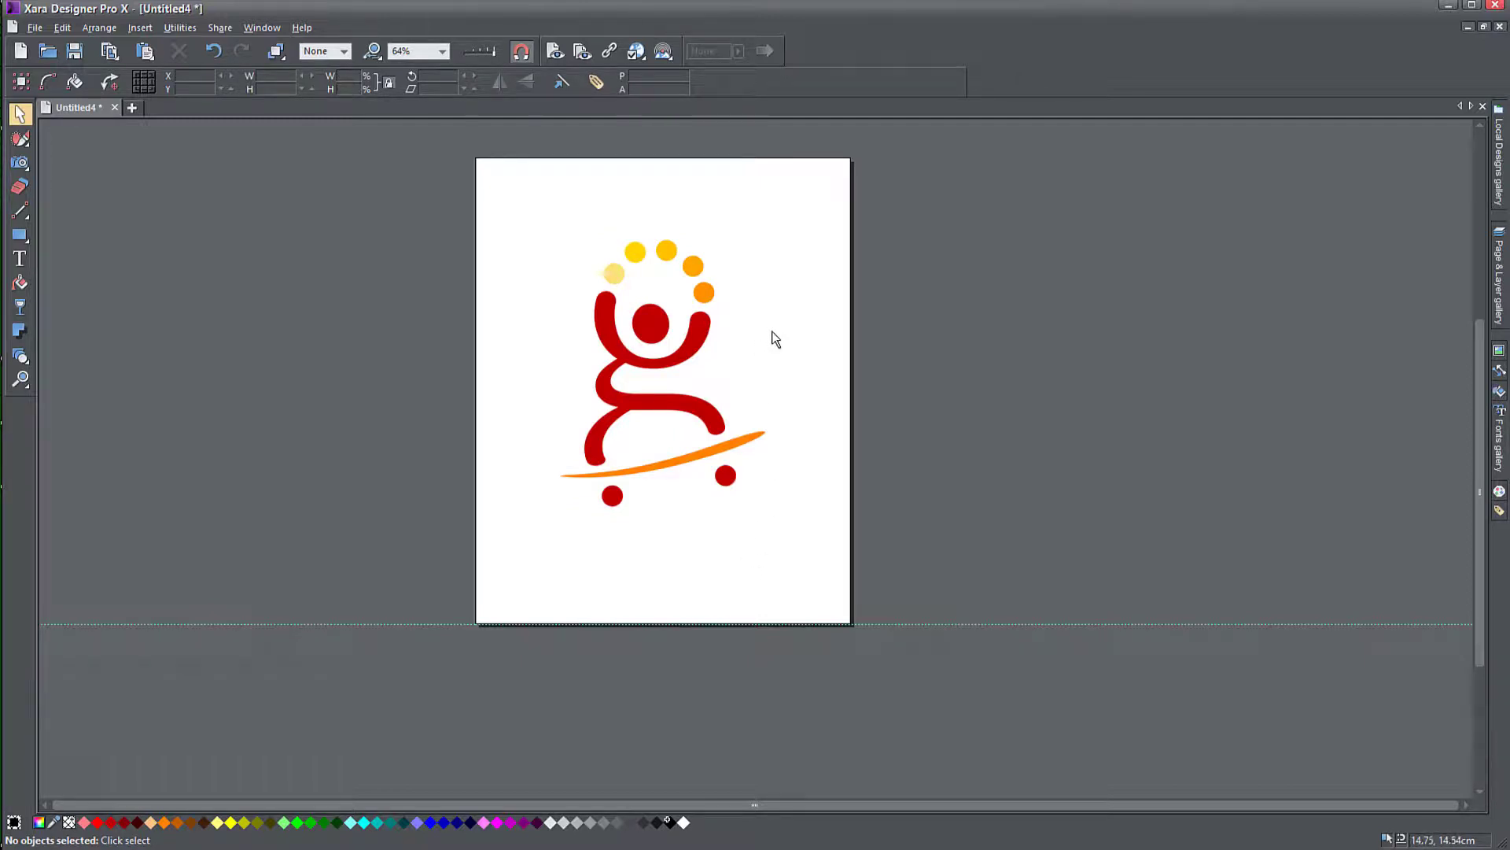
Change the page size to A4 in Page Options and apply it.
{"action": "right_click", "coordinate": [734, 545]}
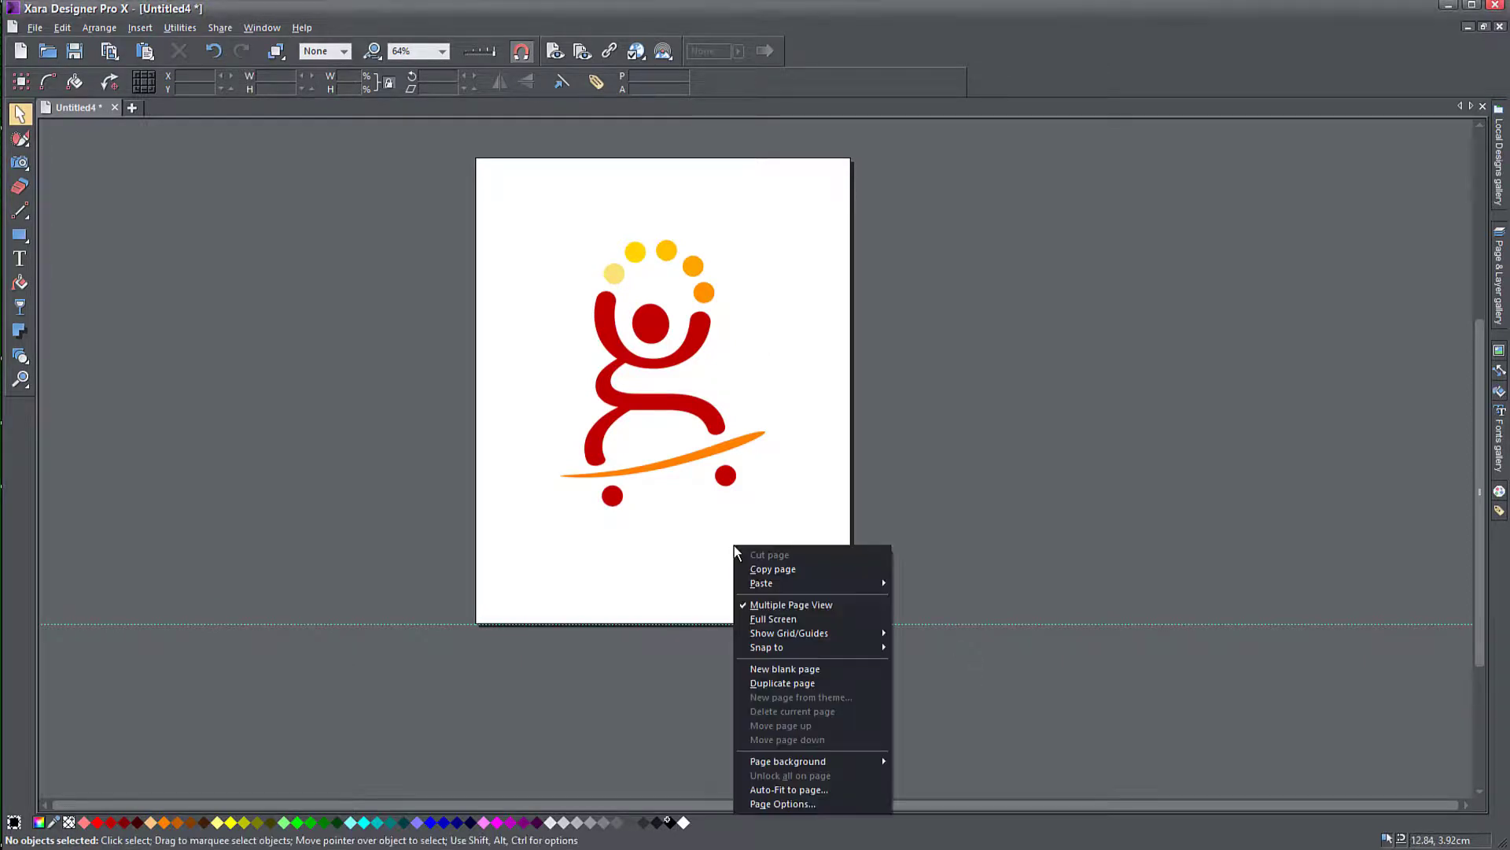
{"action": "left_click", "coordinate": [761, 801]}
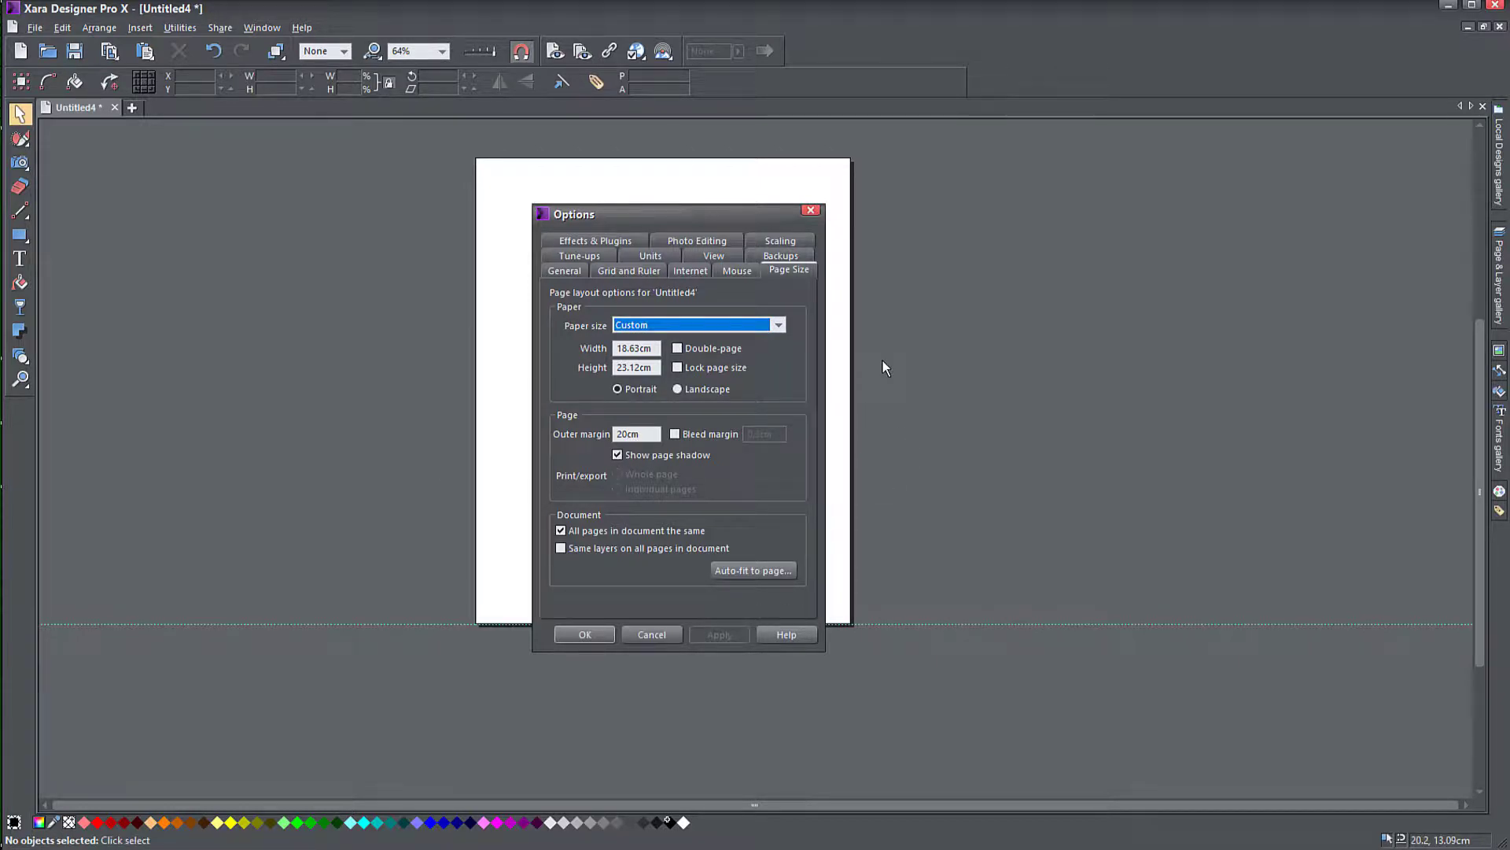
{"action": "left_click", "coordinate": [778, 325]}
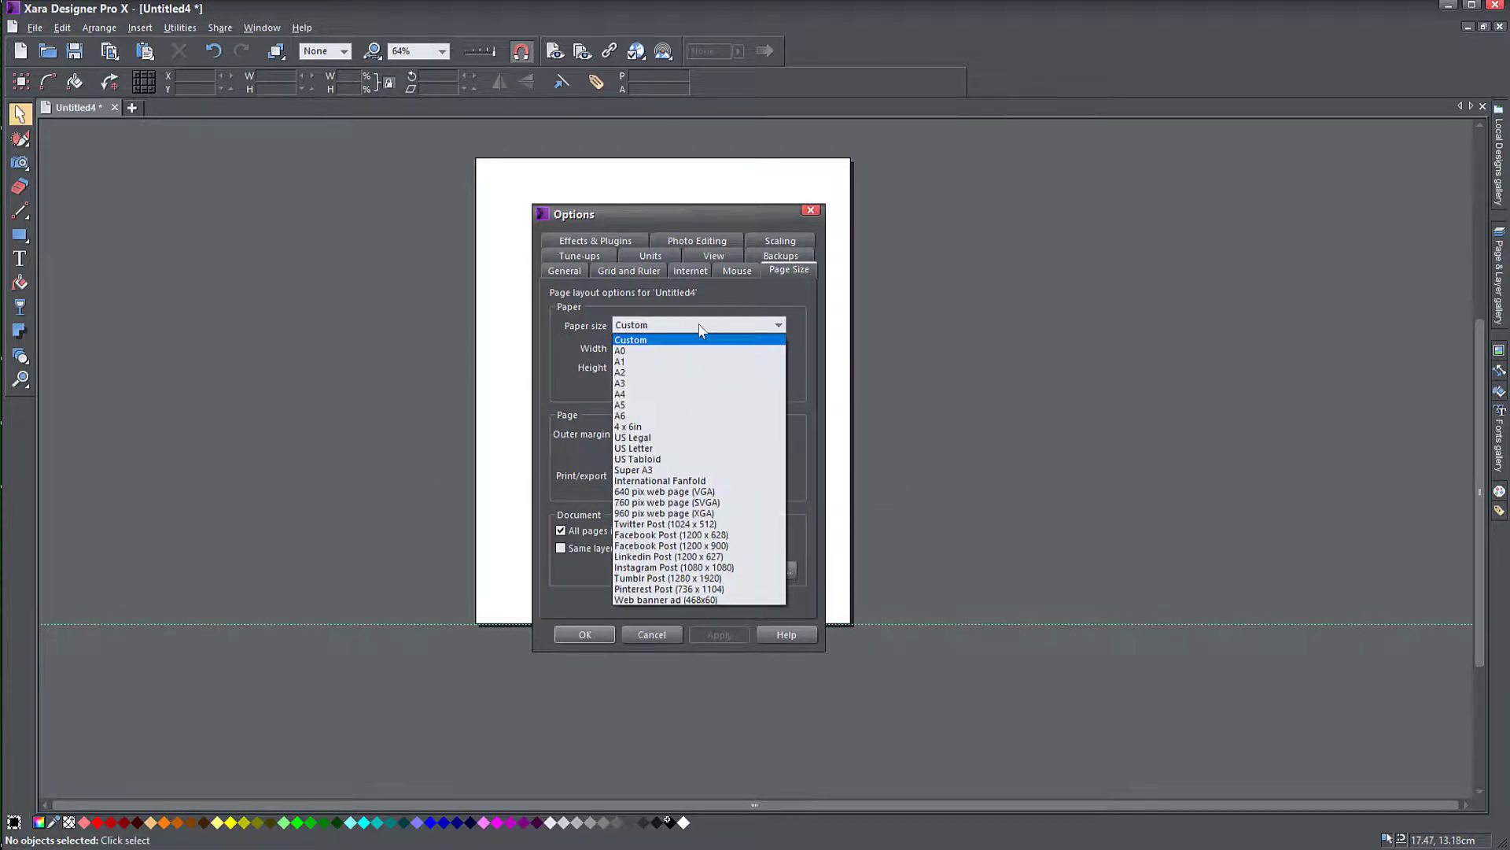
{"action": "left_click", "coordinate": [633, 393]}
{"action": "left_click", "coordinate": [718, 633]}
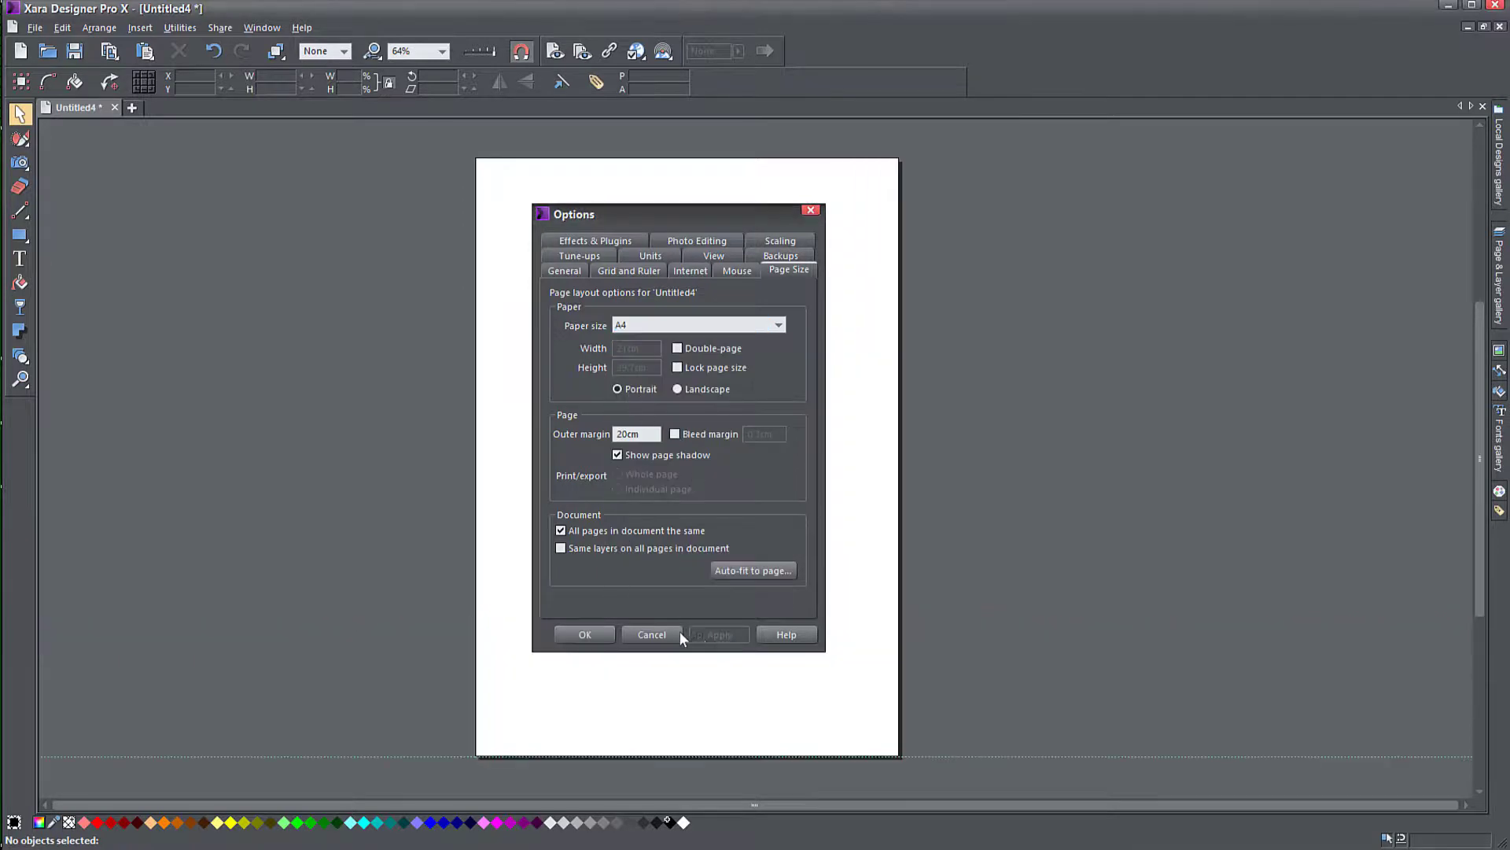
{"action": "left_click", "coordinate": [597, 640]}
Set a Custom page size of 10 × 10 cm.
{"action": "right_click", "coordinate": [663, 527]}
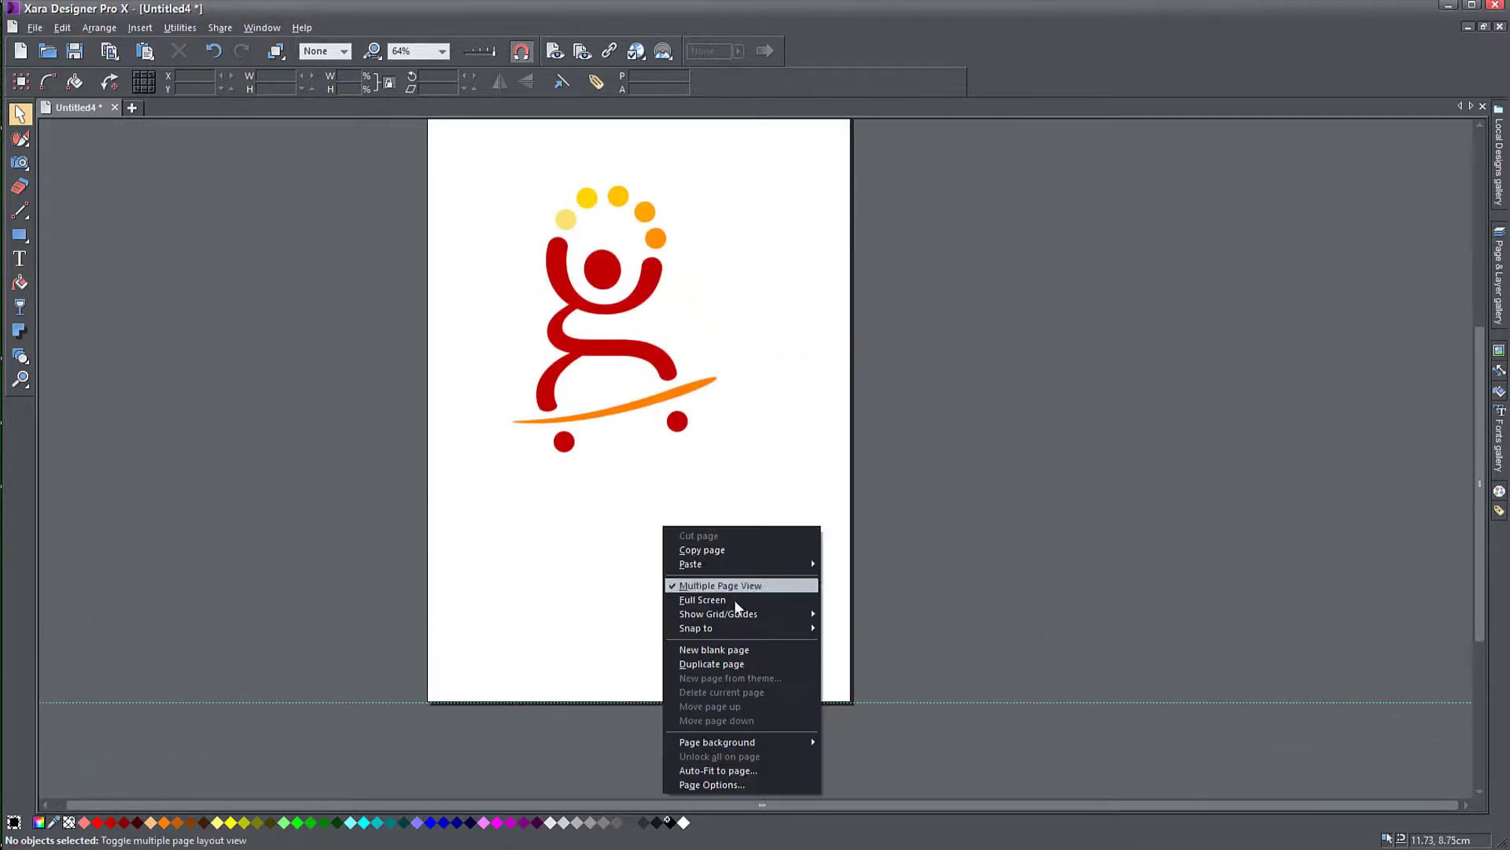
{"action": "left_click", "coordinate": [730, 784]}
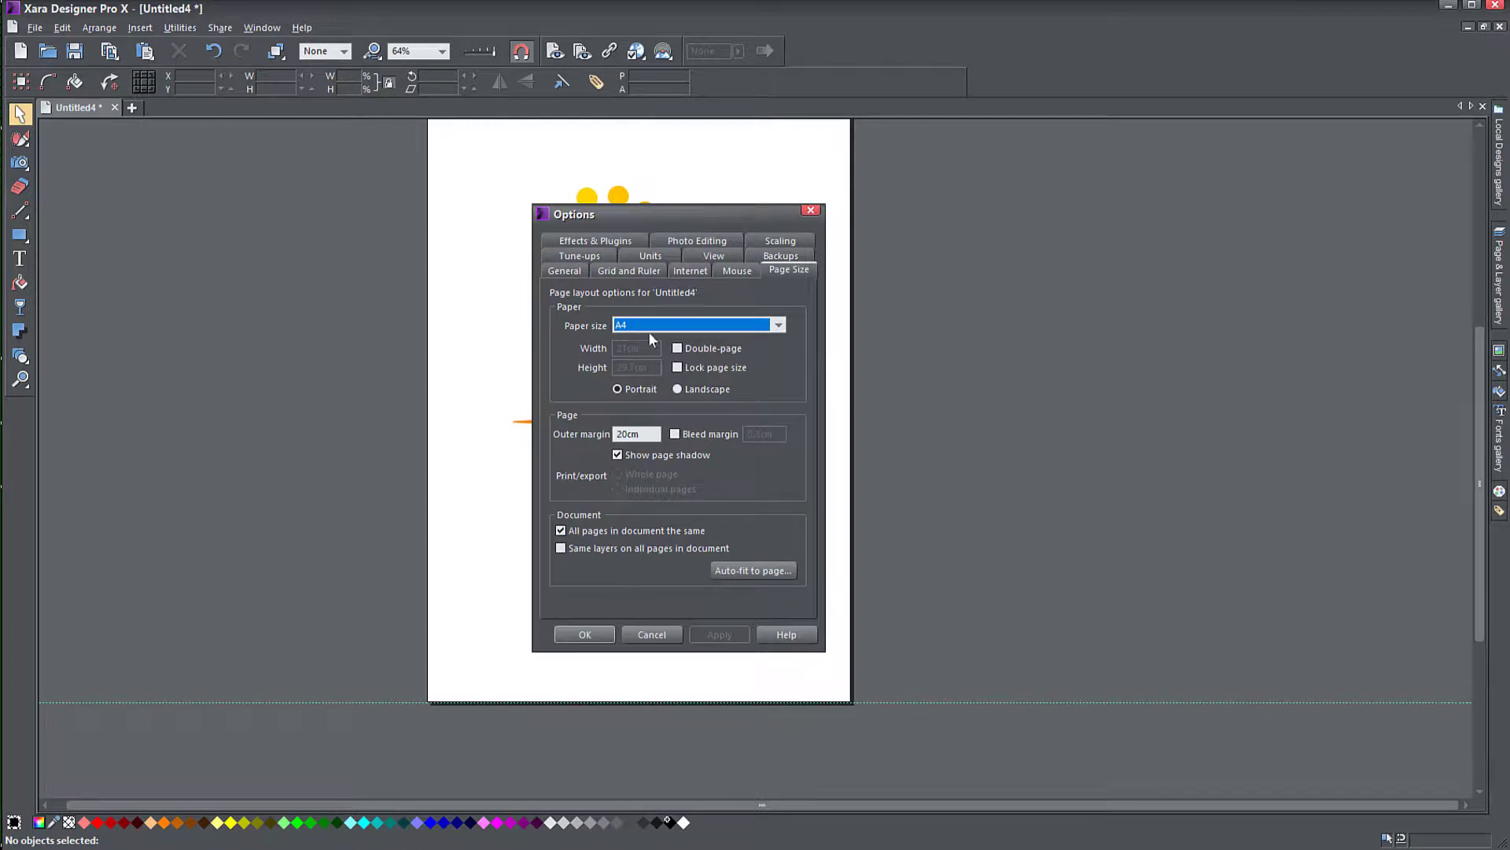
{"action": "left_click", "coordinate": [650, 331]}
{"action": "left_click", "coordinate": [649, 344]}
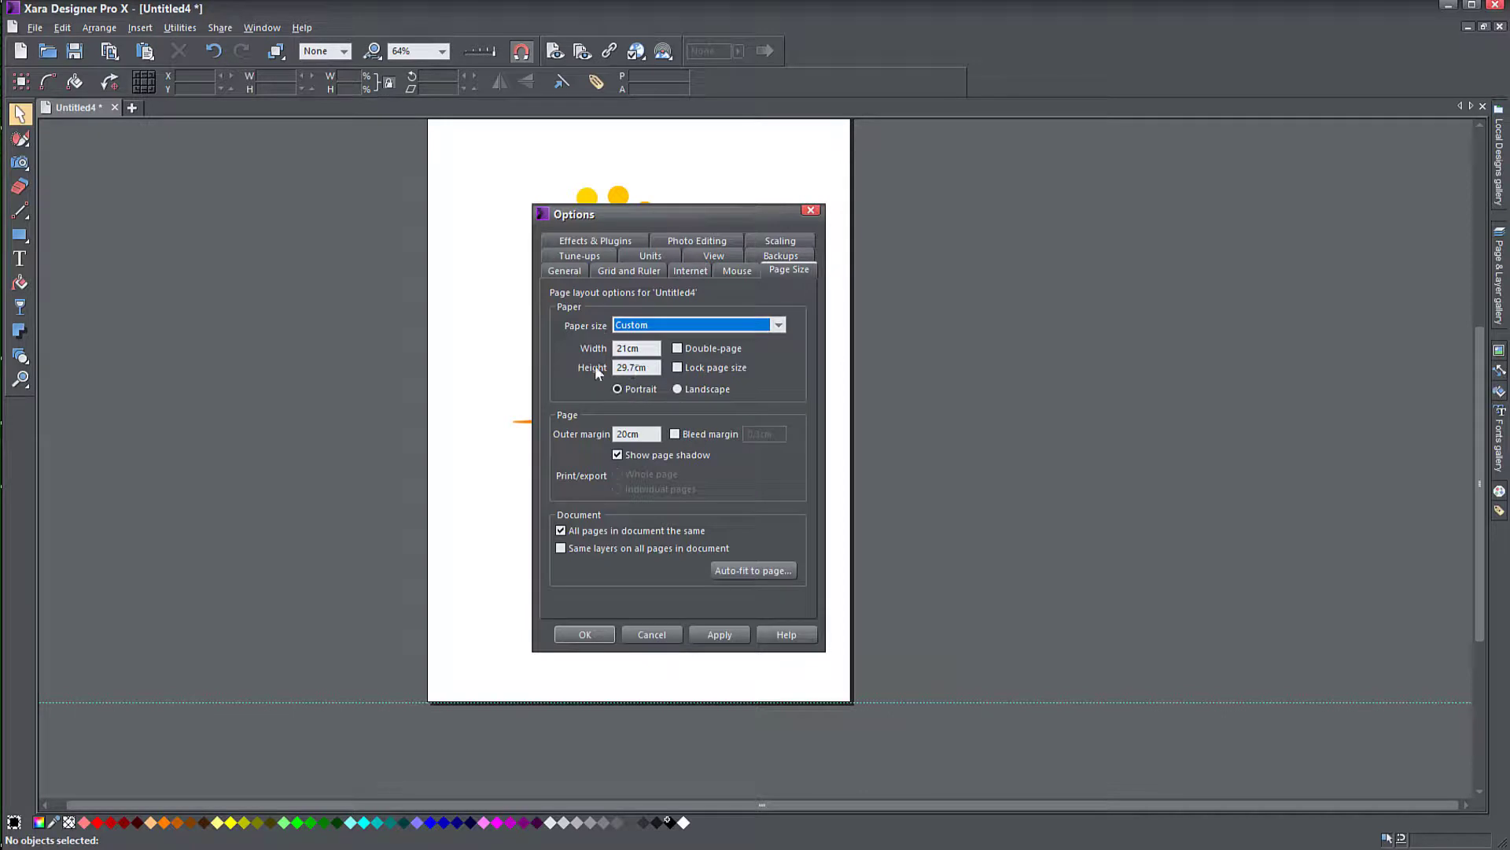
{"action": "left_click_drag", "start_coordinate": [648, 347], "coordinate": [596, 347]}
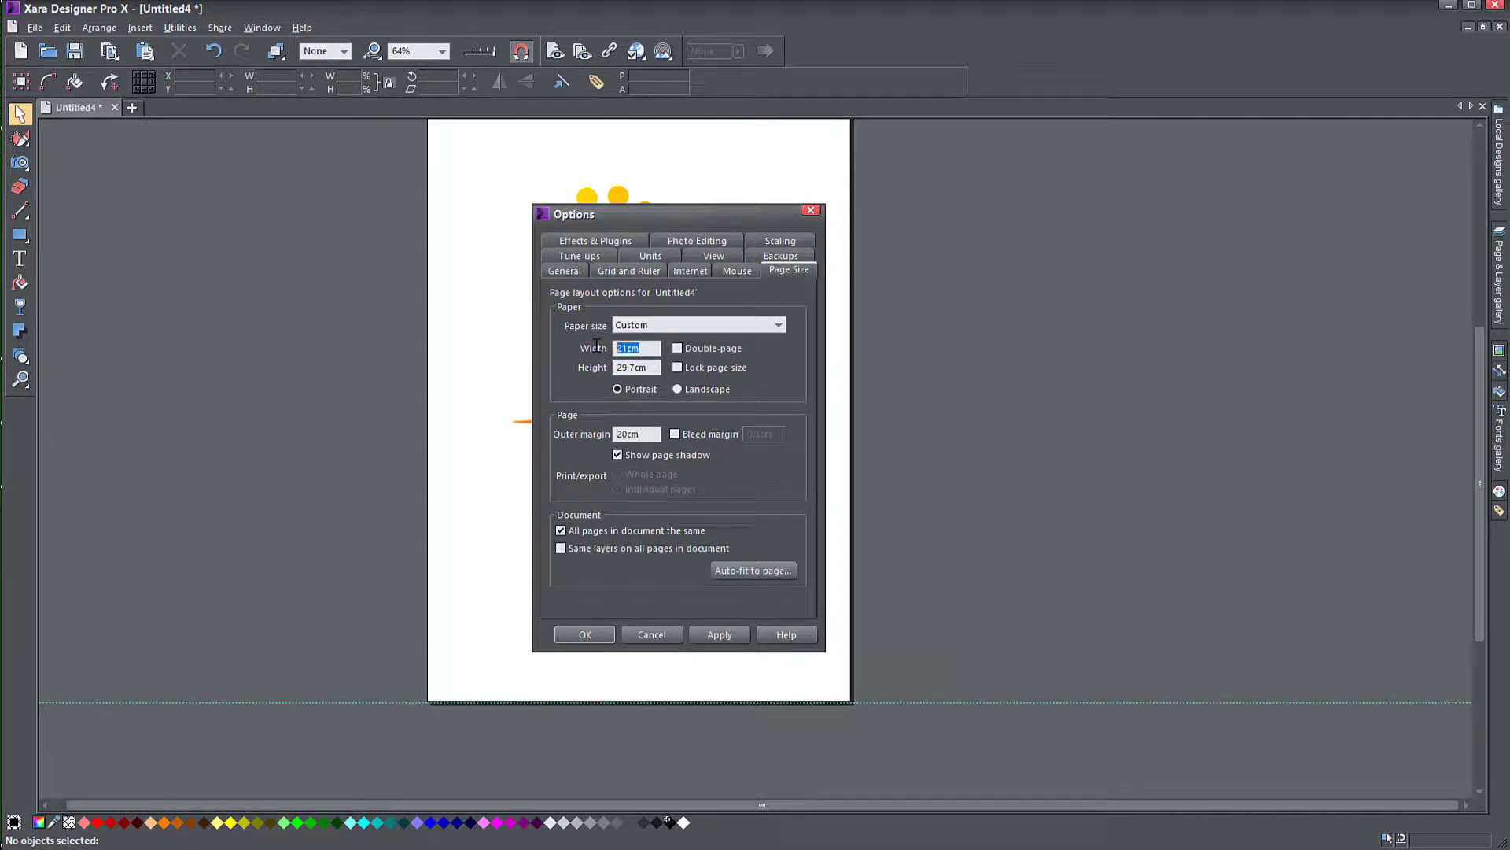
{"action": "type", "text": "1"}
{"action": "key", "text": "Tab"}
{"action": "key", "text": "Tab"}
{"action": "type", "text": "10"}
{"action": "key", "text": "Tab"}
{"action": "left_click", "coordinate": [716, 634]}
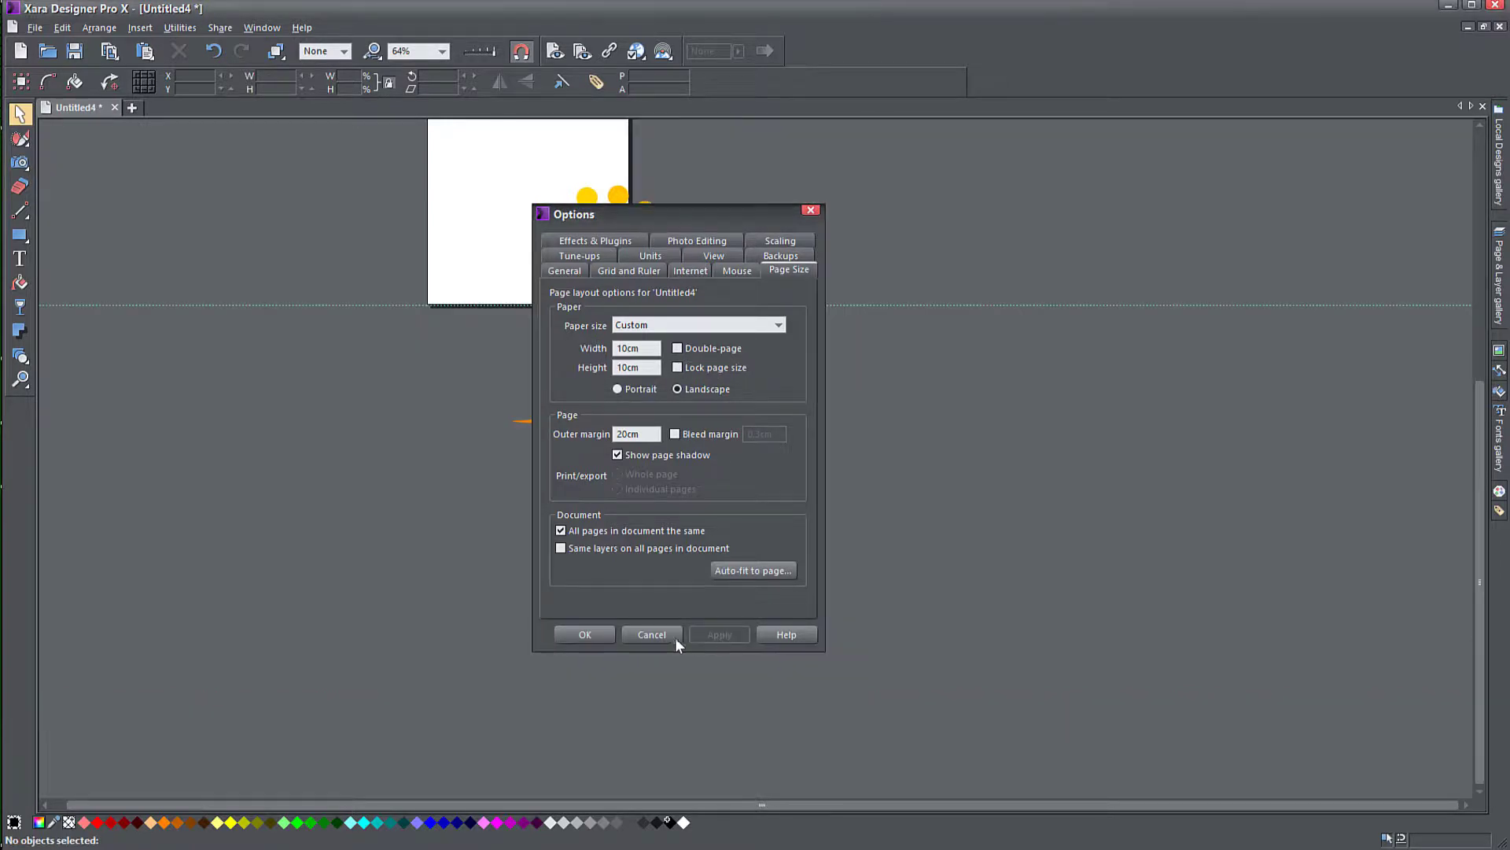
{"action": "left_click", "coordinate": [584, 634]}
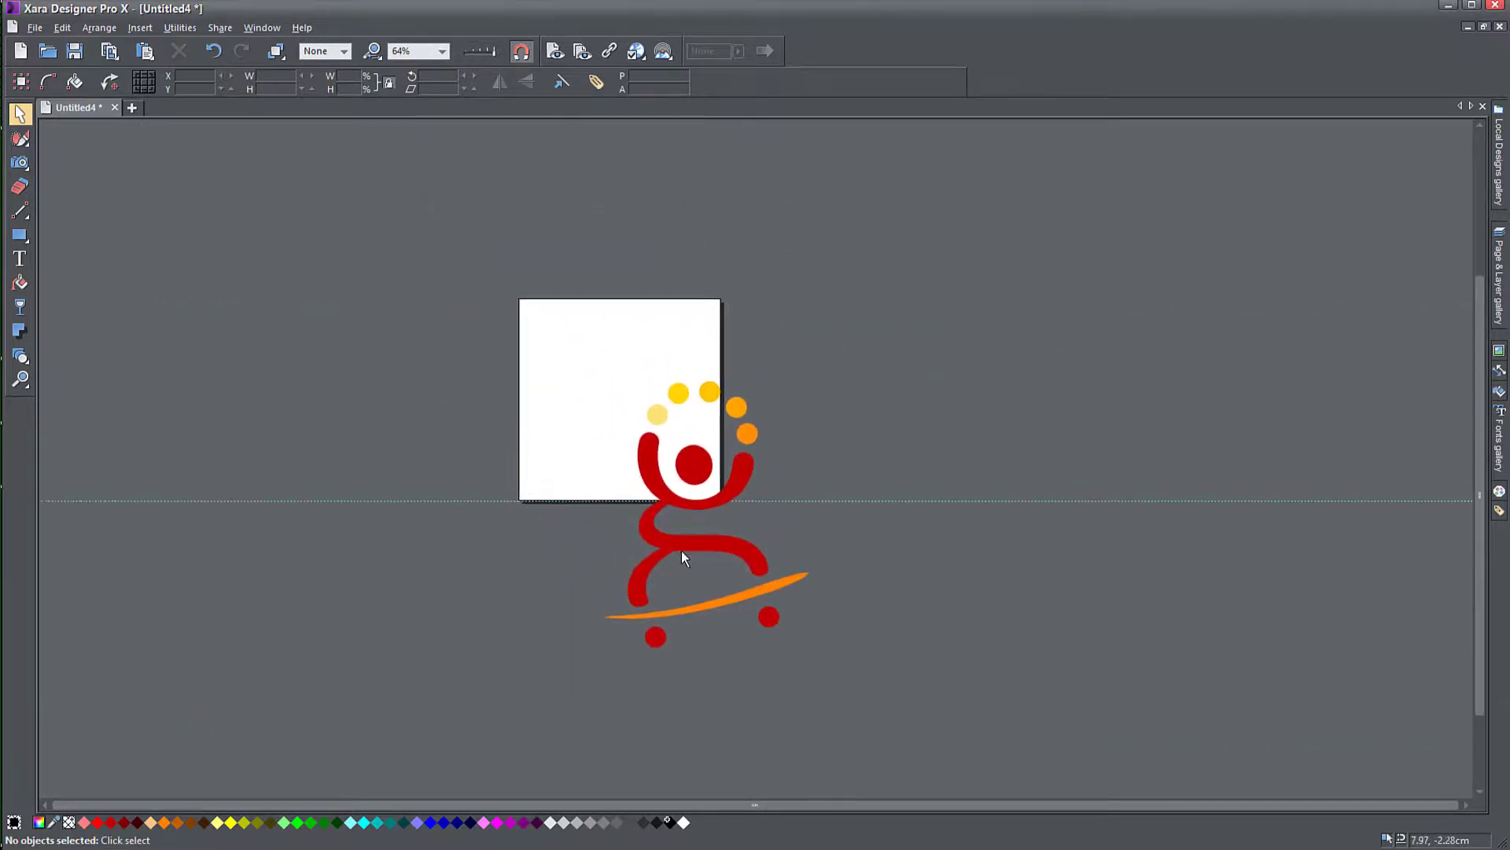
Scale the logo down to about 5.93 cm wide and place it slightly lower on the square page.
{"action": "left_click", "coordinate": [645, 461]}
{"action": "left_click_drag", "start_coordinate": [738, 553], "coordinate": [643, 435]}
{"action": "left_click_drag", "start_coordinate": [597, 361], "coordinate": [613, 369]}
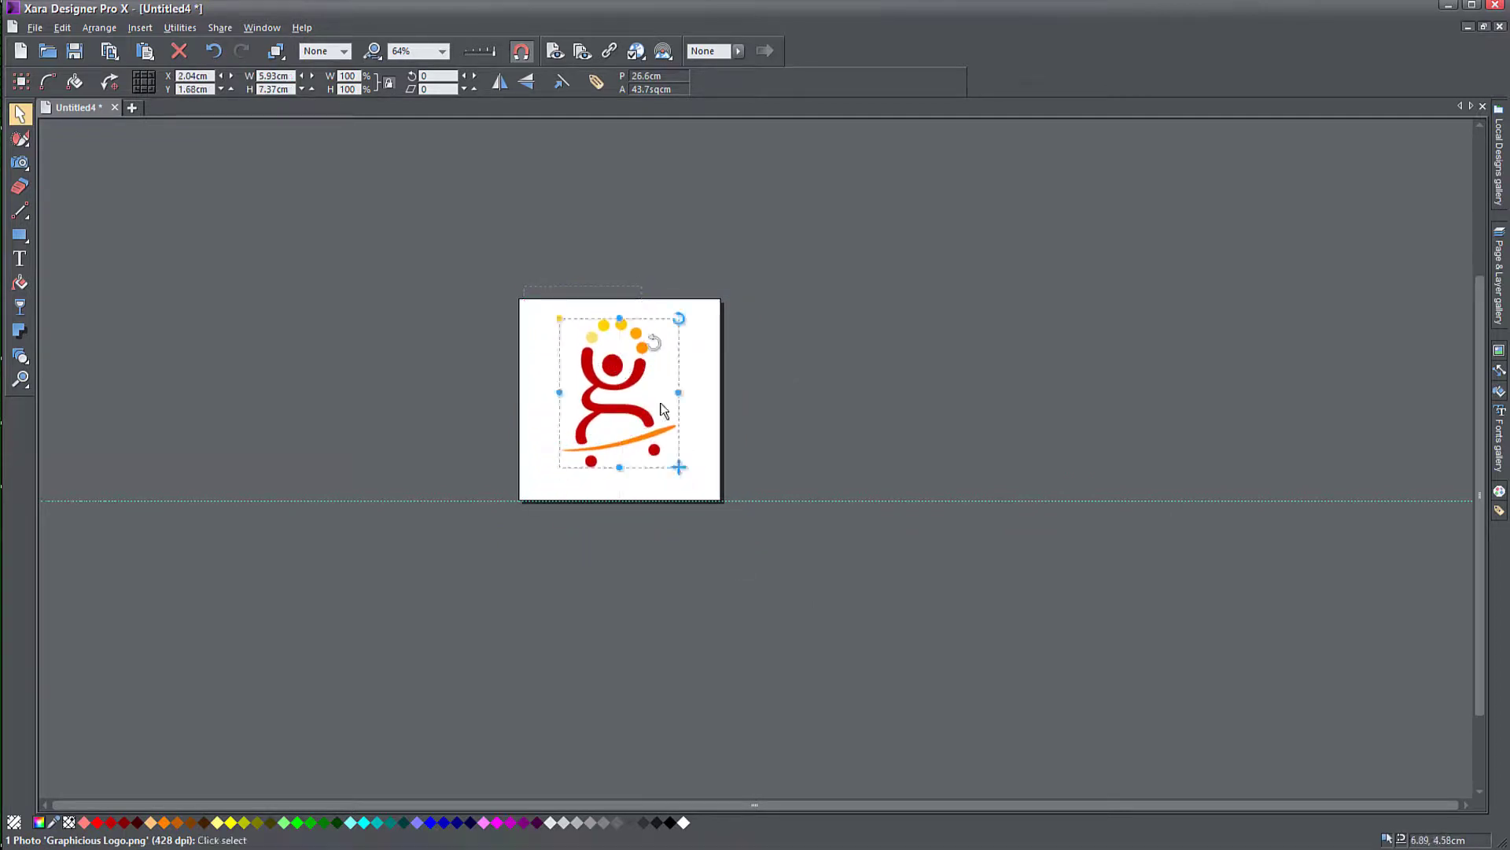
{"action": "left_click", "coordinate": [695, 363]}
{"action": "scroll", "coordinate": [674, 373], "scroll_direction": "up", "scroll_amount": 3}
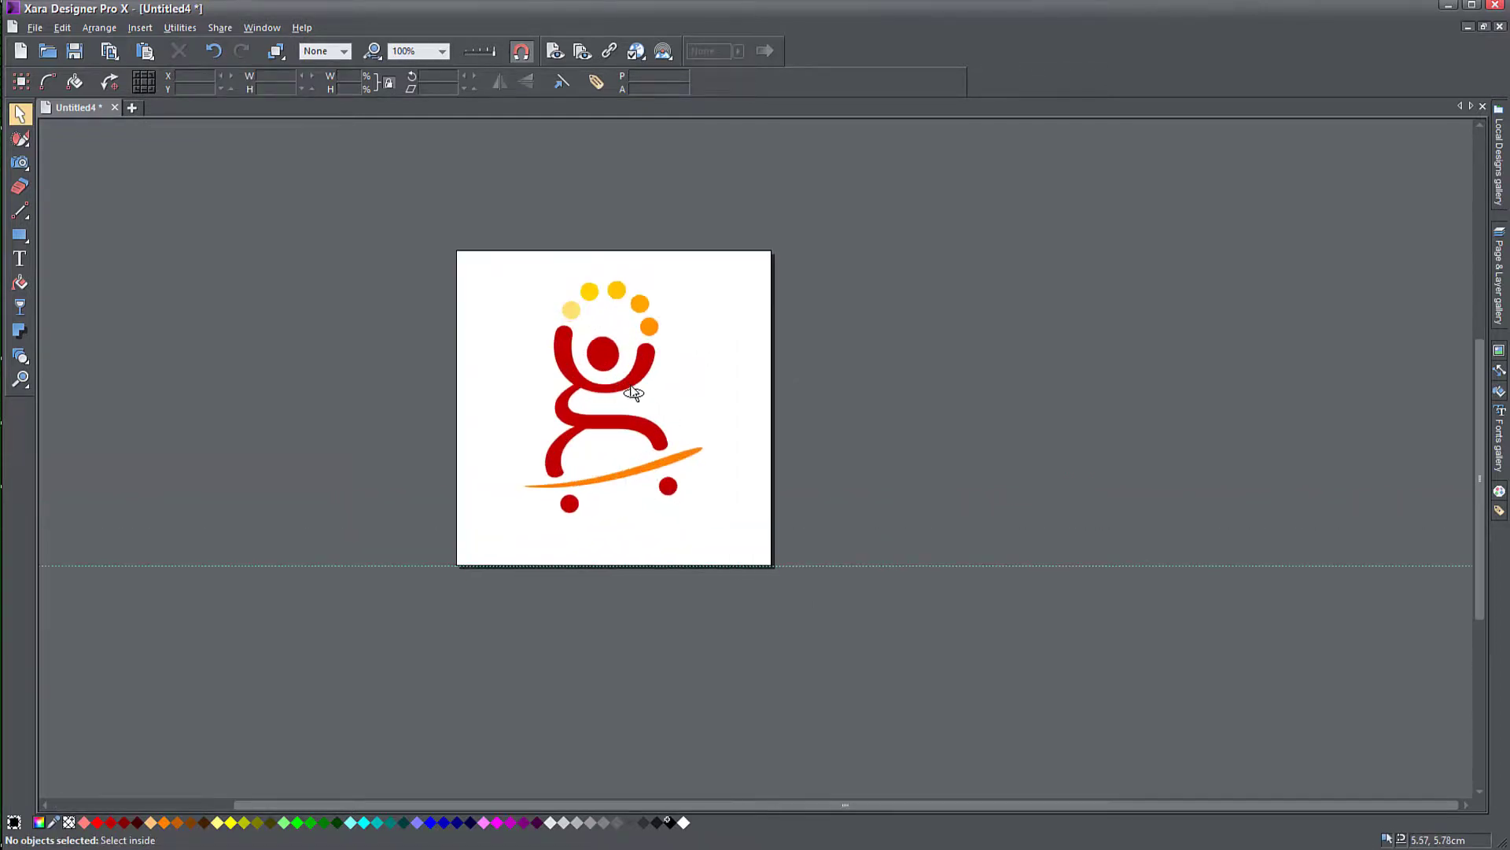
{"action": "left_click_drag", "start_coordinate": [650, 405], "coordinate": [656, 407]}
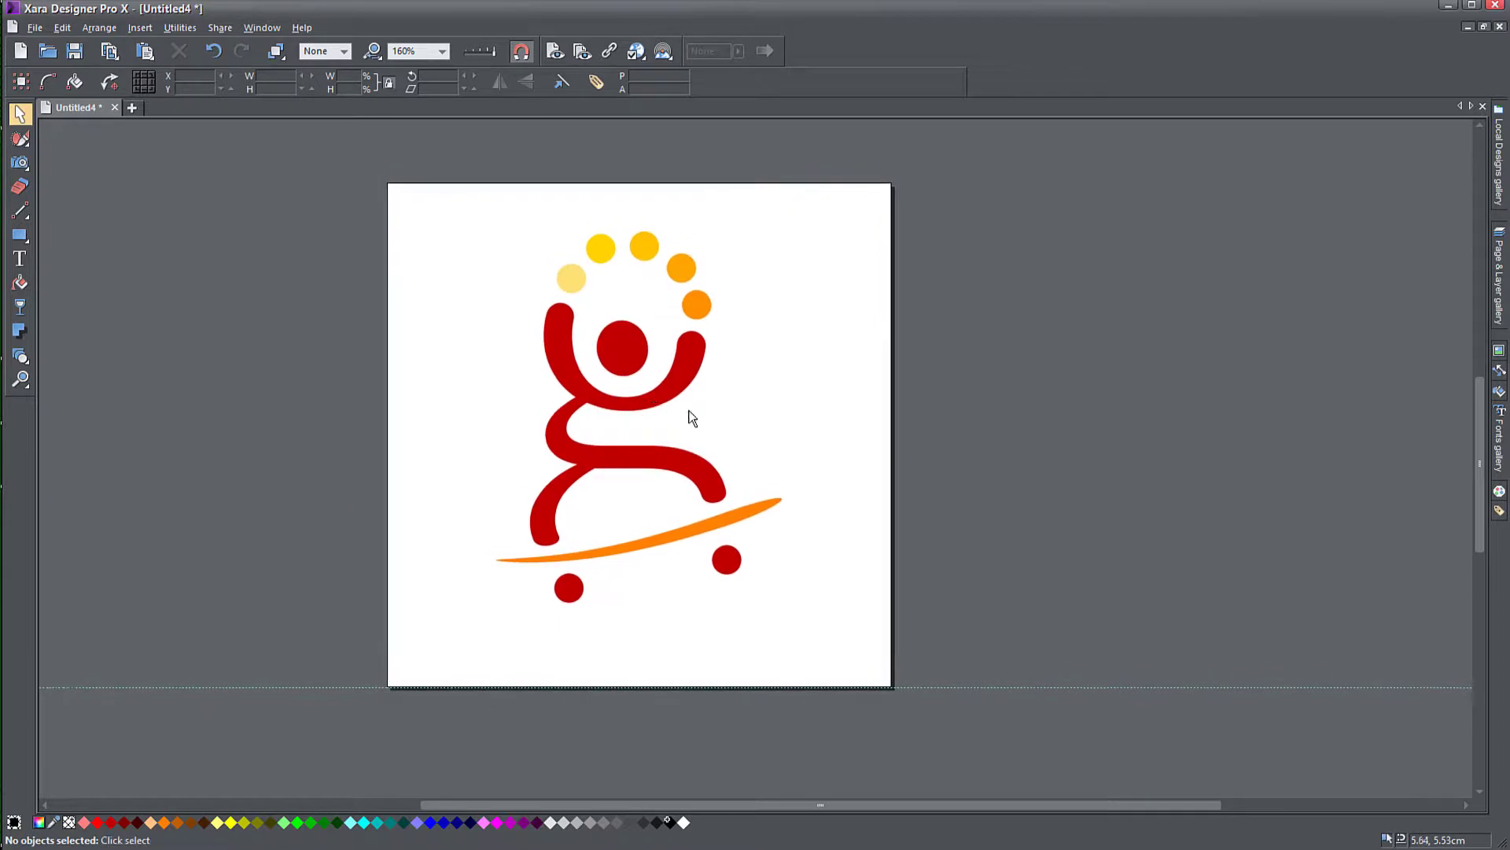
{"action": "left_click_drag", "start_coordinate": [629, 348], "coordinate": [630, 367]}
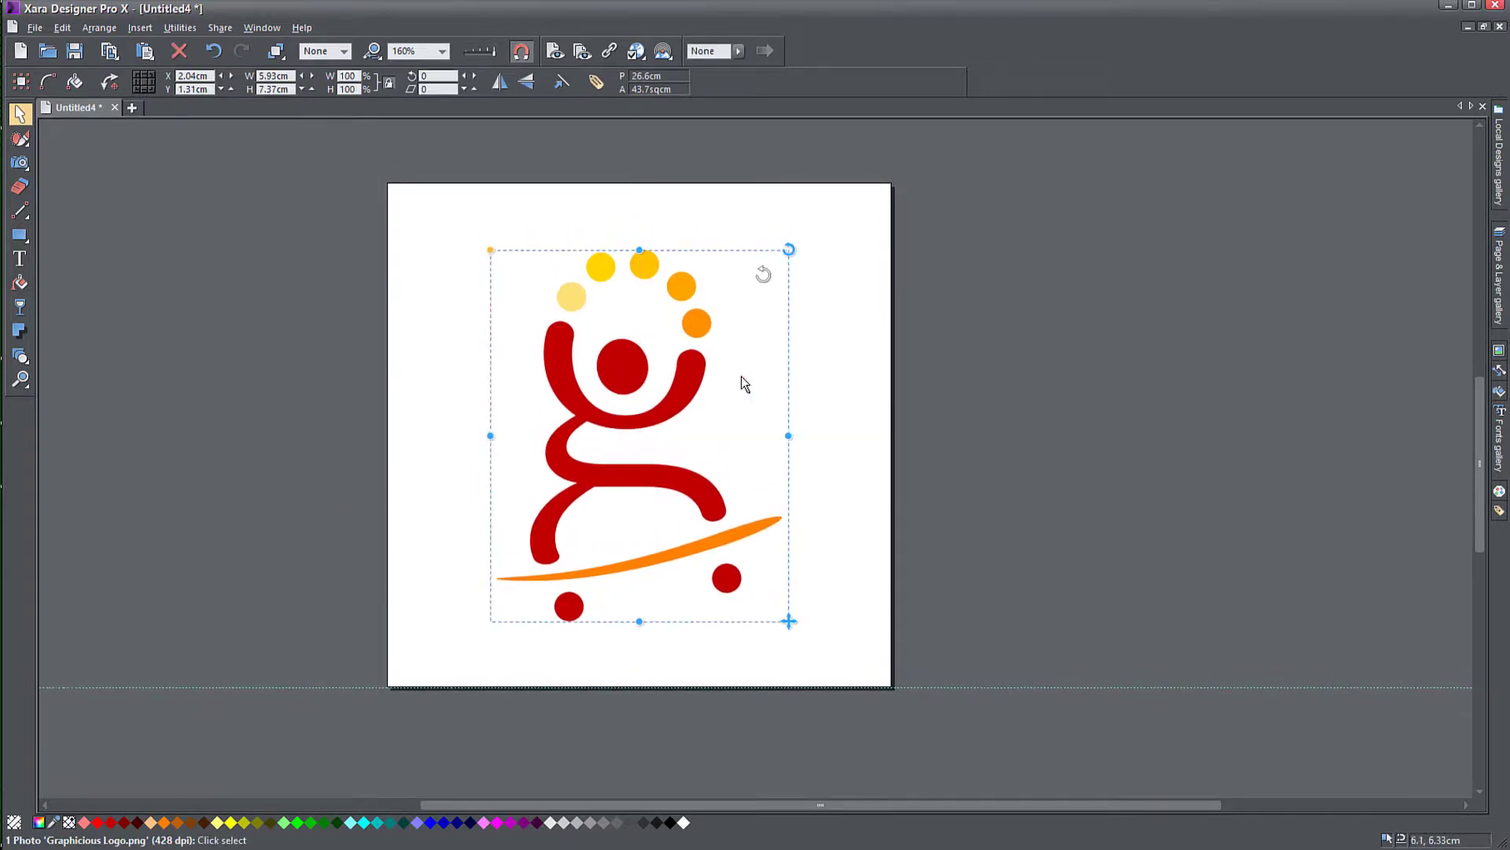
Edit the page background colour and switch its mode from no colour to Colour.
{"action": "right_click", "coordinate": [820, 360]}
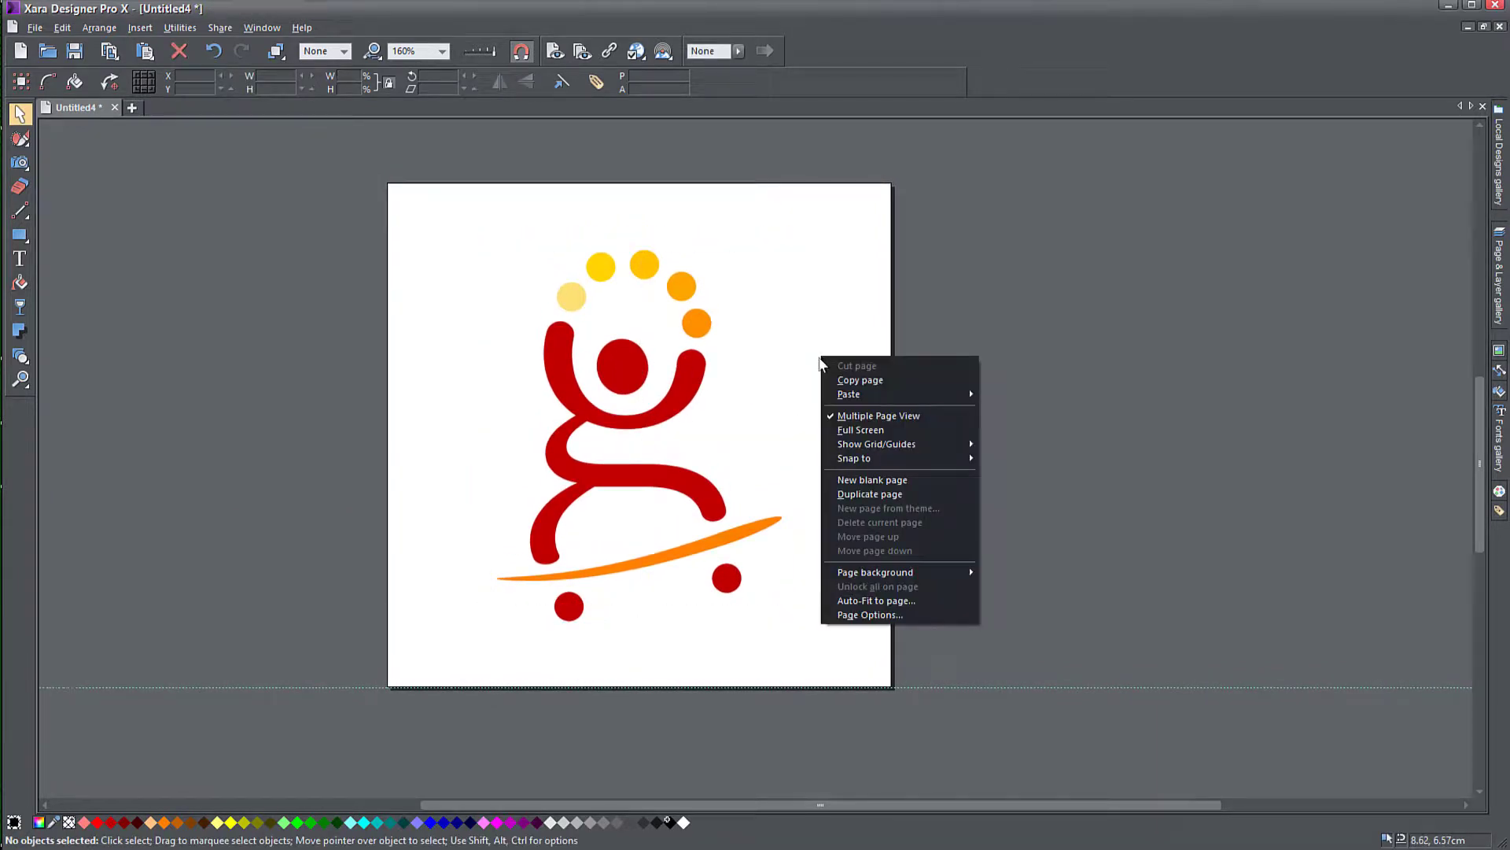
{"action": "mouse_move", "coordinate": [843, 581]}
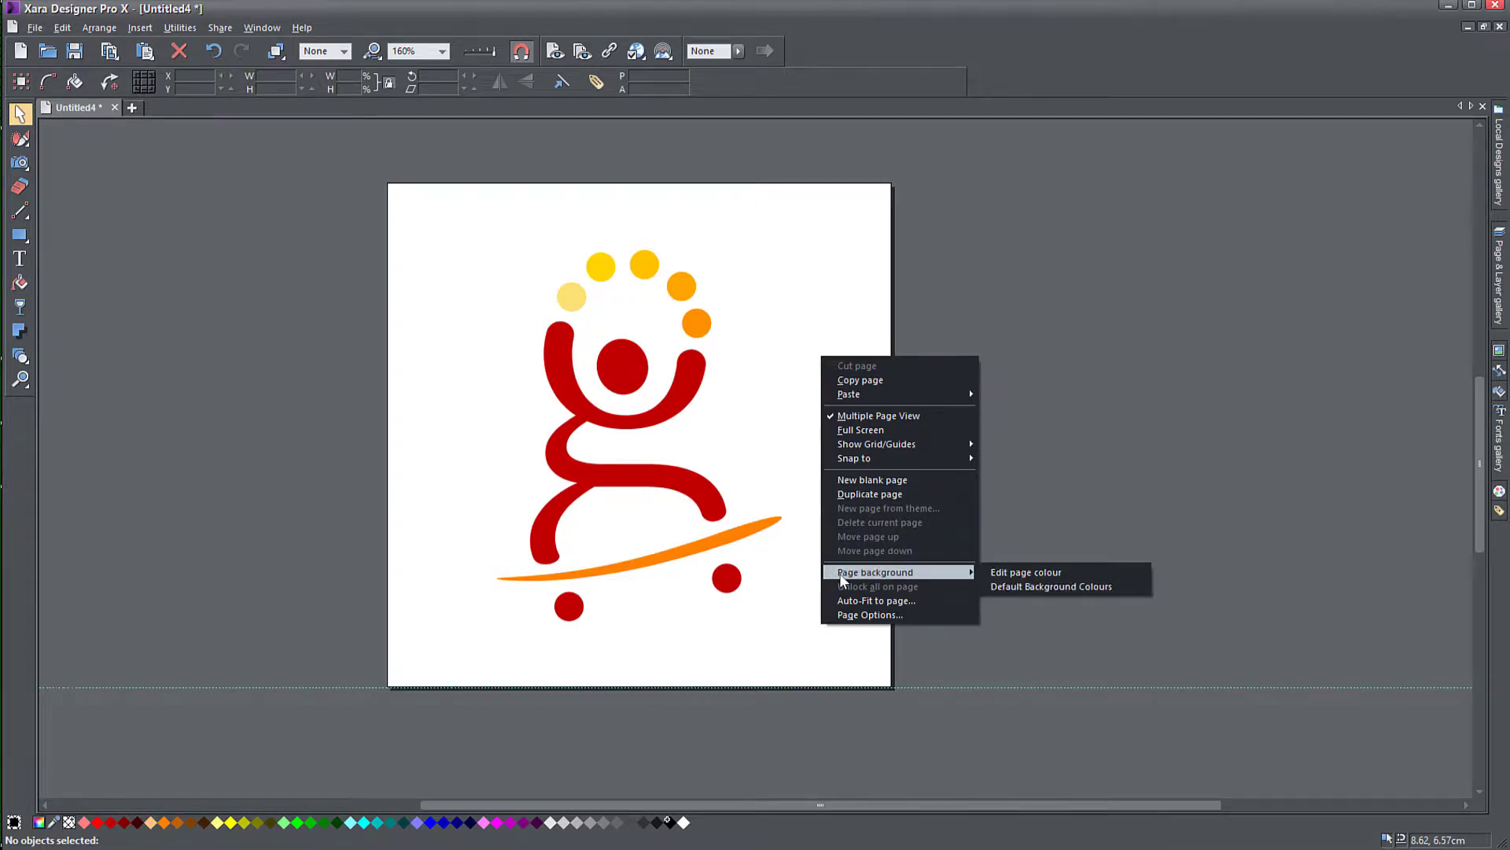
{"action": "left_click", "coordinate": [1009, 576]}
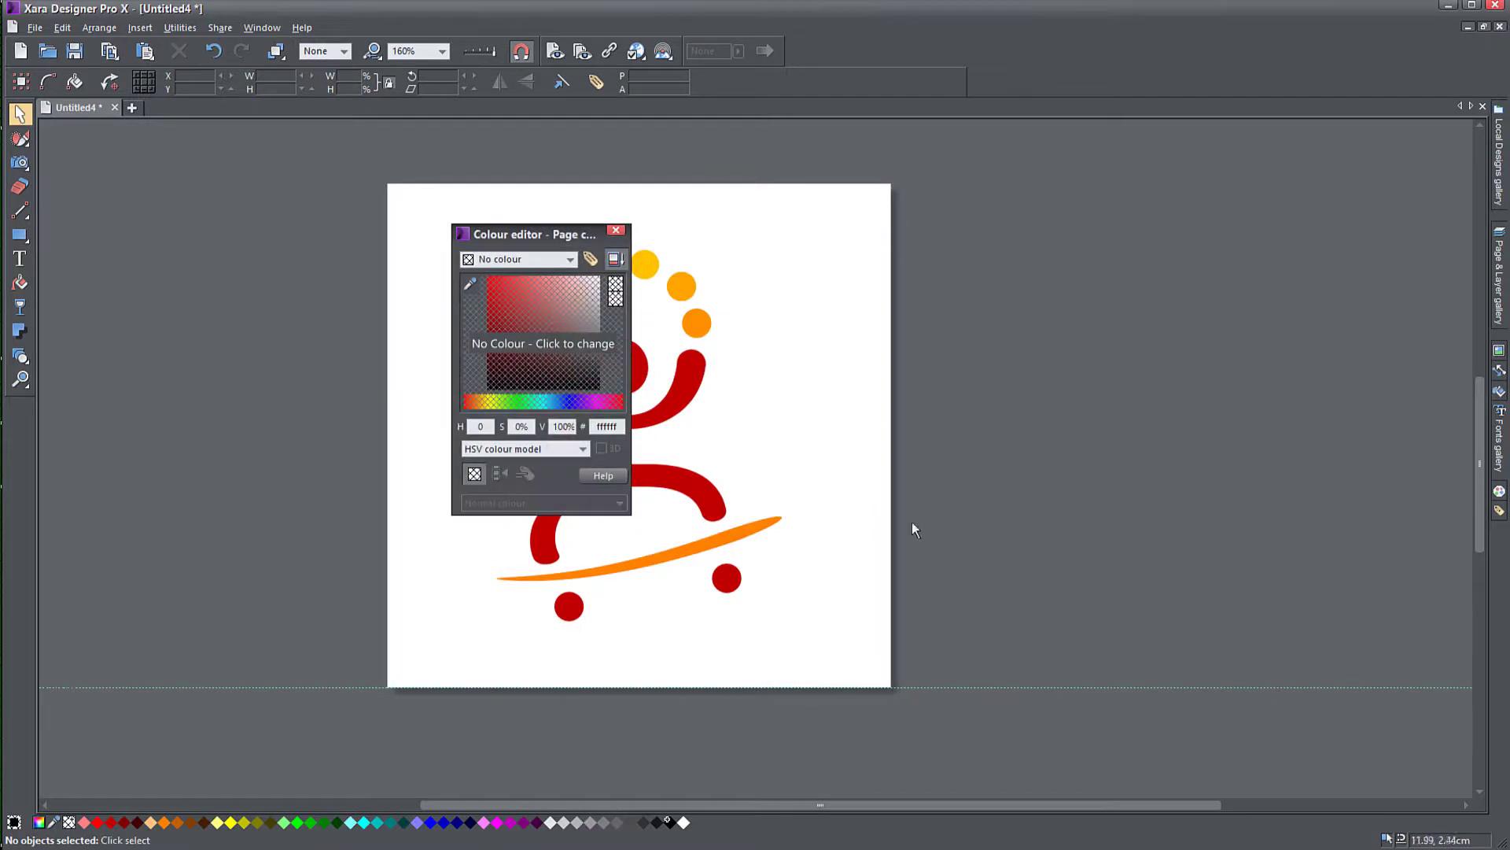
{"action": "left_click_drag", "start_coordinate": [524, 235], "coordinate": [780, 267]}
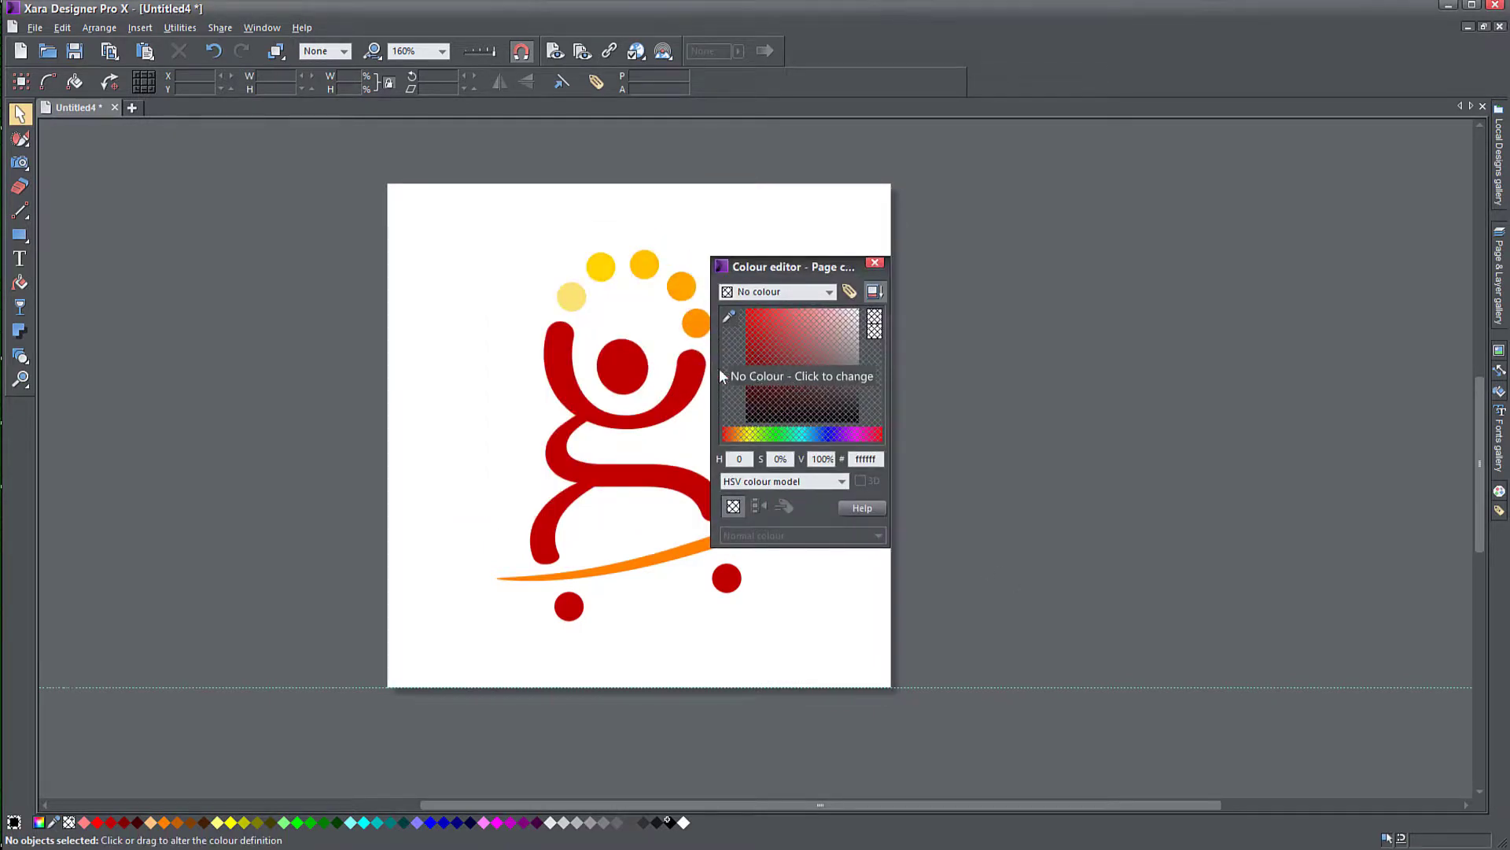
{"action": "left_click", "coordinate": [801, 298]}
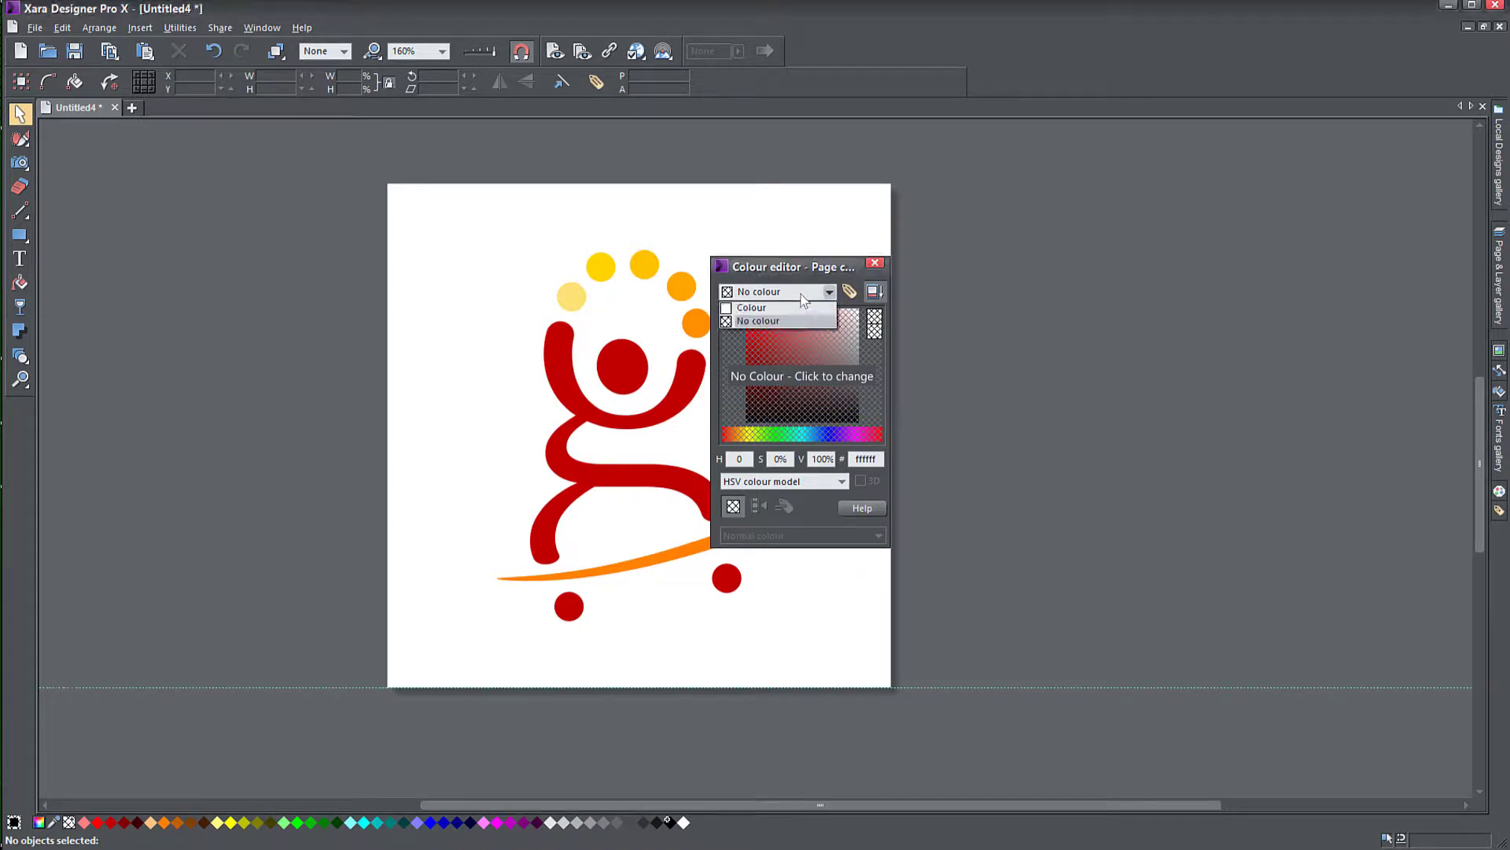
{"action": "left_click", "coordinate": [778, 308]}
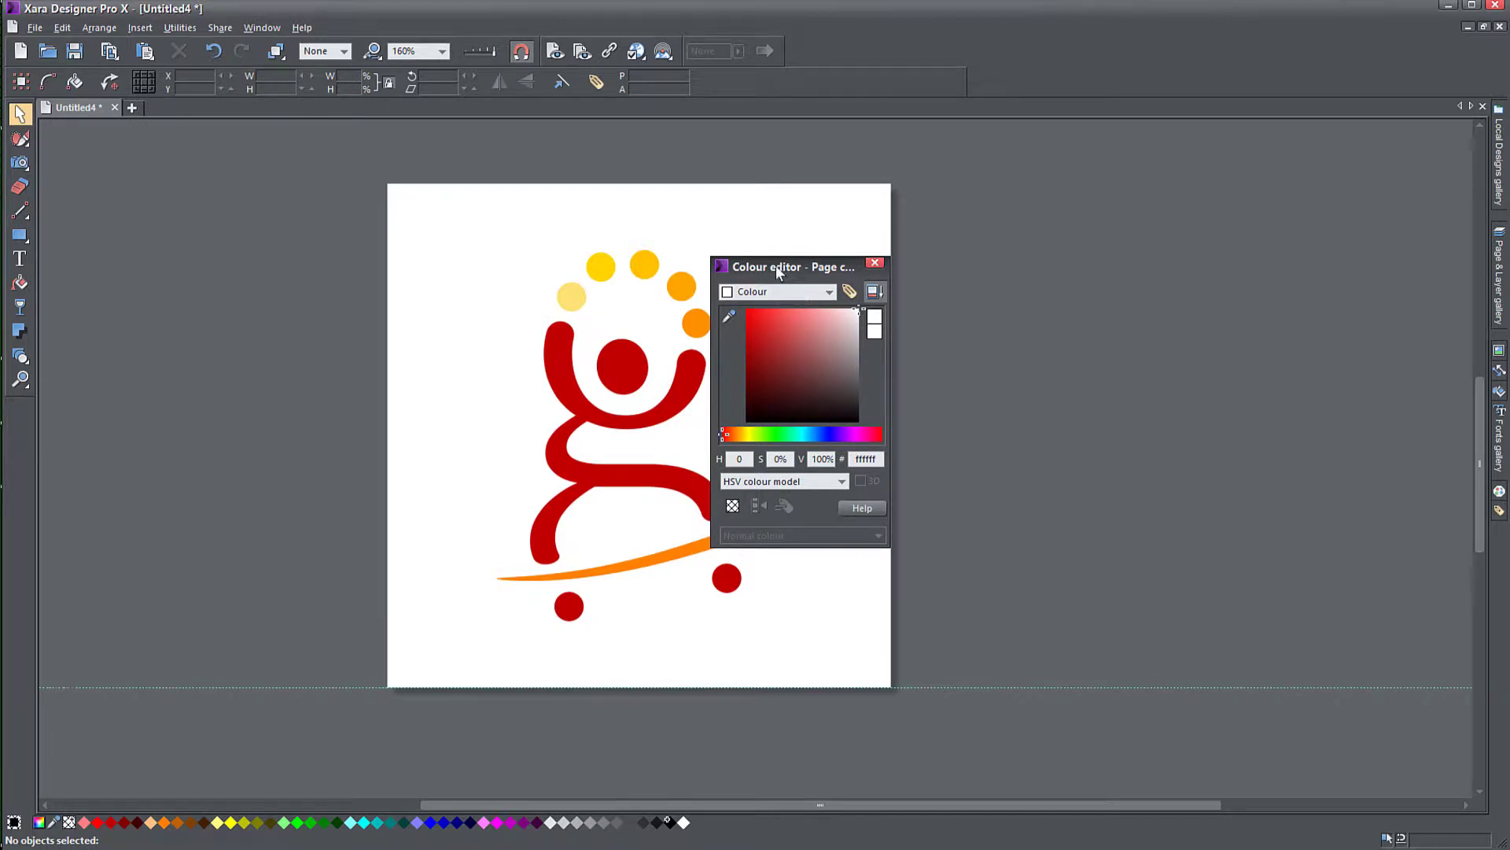
Adjust the background hue through red and green to light blue a6dced, then close the editor.
{"action": "left_click_drag", "start_coordinate": [782, 268], "coordinate": [1018, 233]}
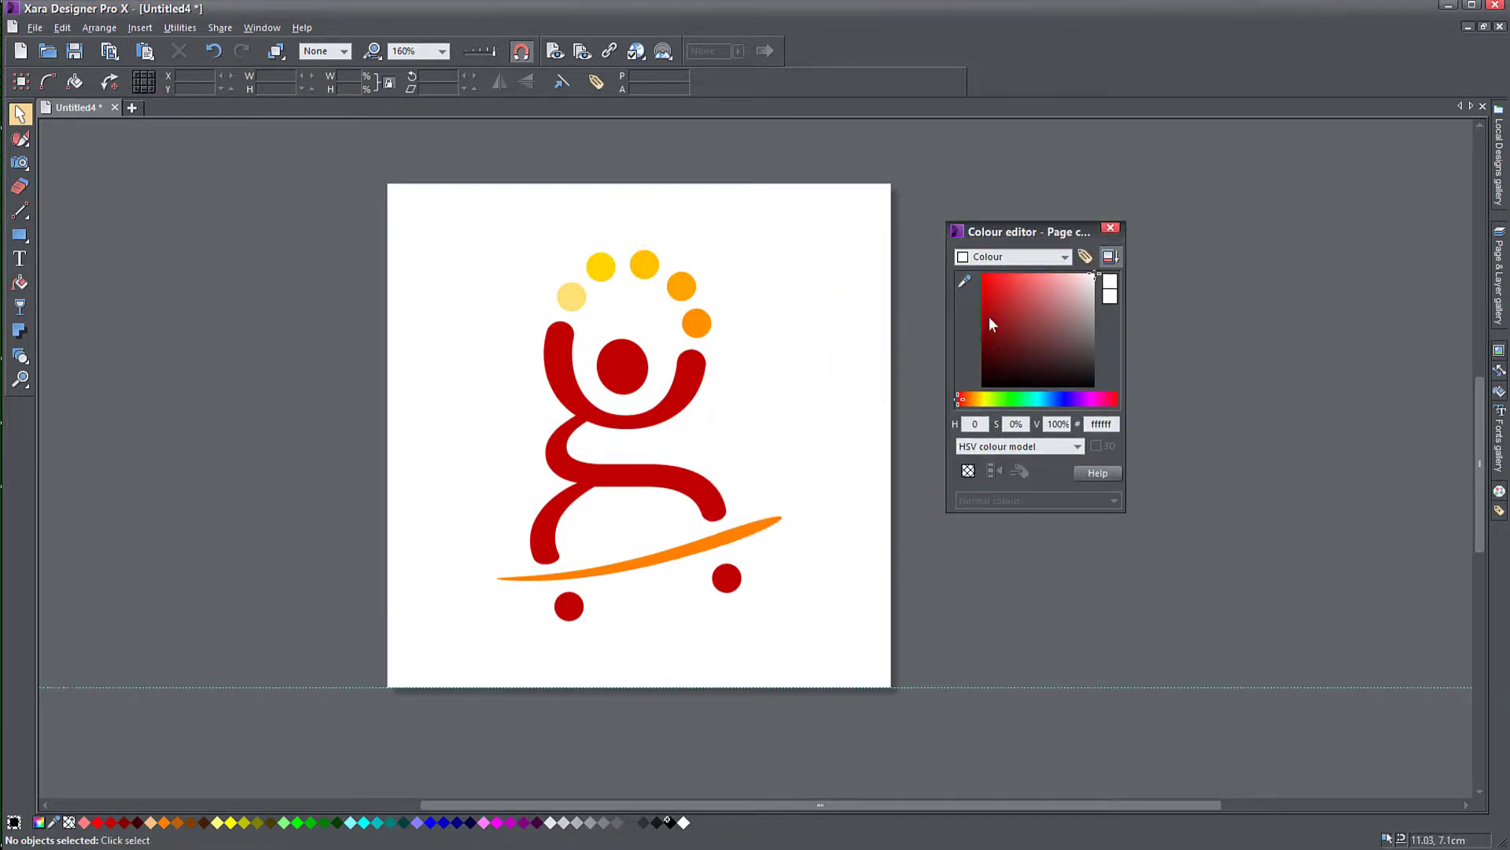
{"action": "mouse_move", "coordinate": [1019, 327]}
{"action": "left_mouse_down"}
{"action": "mouse_move", "coordinate": [1065, 314]}
{"action": "mouse_move", "coordinate": [1026, 348]}
{"action": "mouse_move", "coordinate": [995, 295]}
{"action": "mouse_move", "coordinate": [1050, 305]}
{"action": "mouse_move", "coordinate": [1049, 334]}
{"action": "mouse_move", "coordinate": [1058, 290]}
{"action": "mouse_move", "coordinate": [1007, 280]}
{"action": "mouse_move", "coordinate": [1081, 291]}
{"action": "left_mouse_up"}
{"action": "left_click", "coordinate": [1031, 398]}
{"action": "left_click", "coordinate": [1009, 398]}
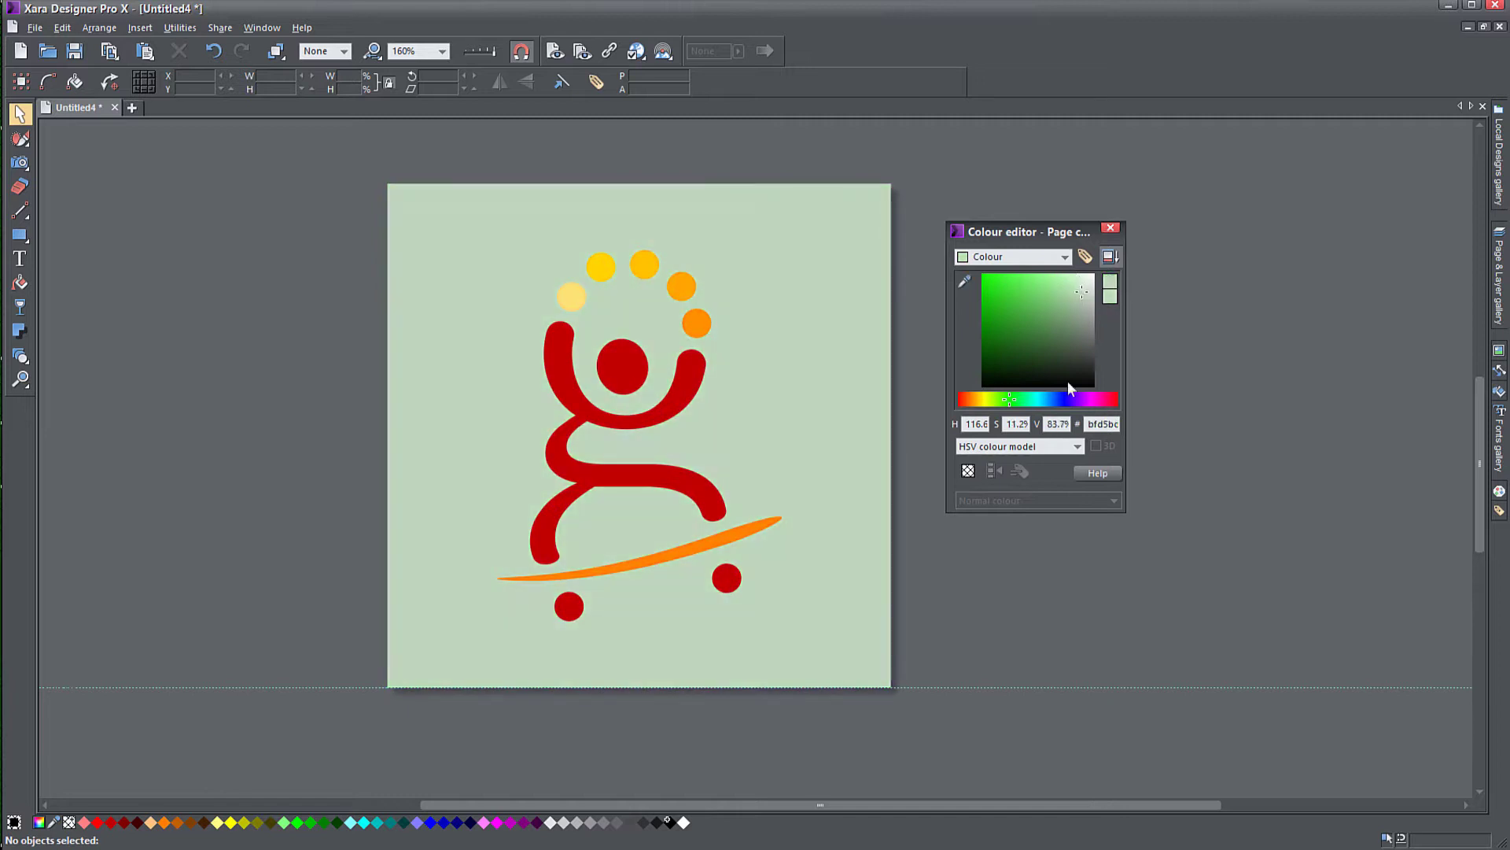
{"action": "left_click", "coordinate": [1045, 398]}
{"action": "mouse_move", "coordinate": [1082, 292]}
{"action": "left_mouse_down"}
{"action": "mouse_move", "coordinate": [1053, 288]}
{"action": "mouse_move", "coordinate": [1048, 332]}
{"action": "mouse_move", "coordinate": [1094, 383]}
{"action": "mouse_move", "coordinate": [1040, 299]}
{"action": "mouse_move", "coordinate": [1061, 280]}
{"action": "left_mouse_up"}
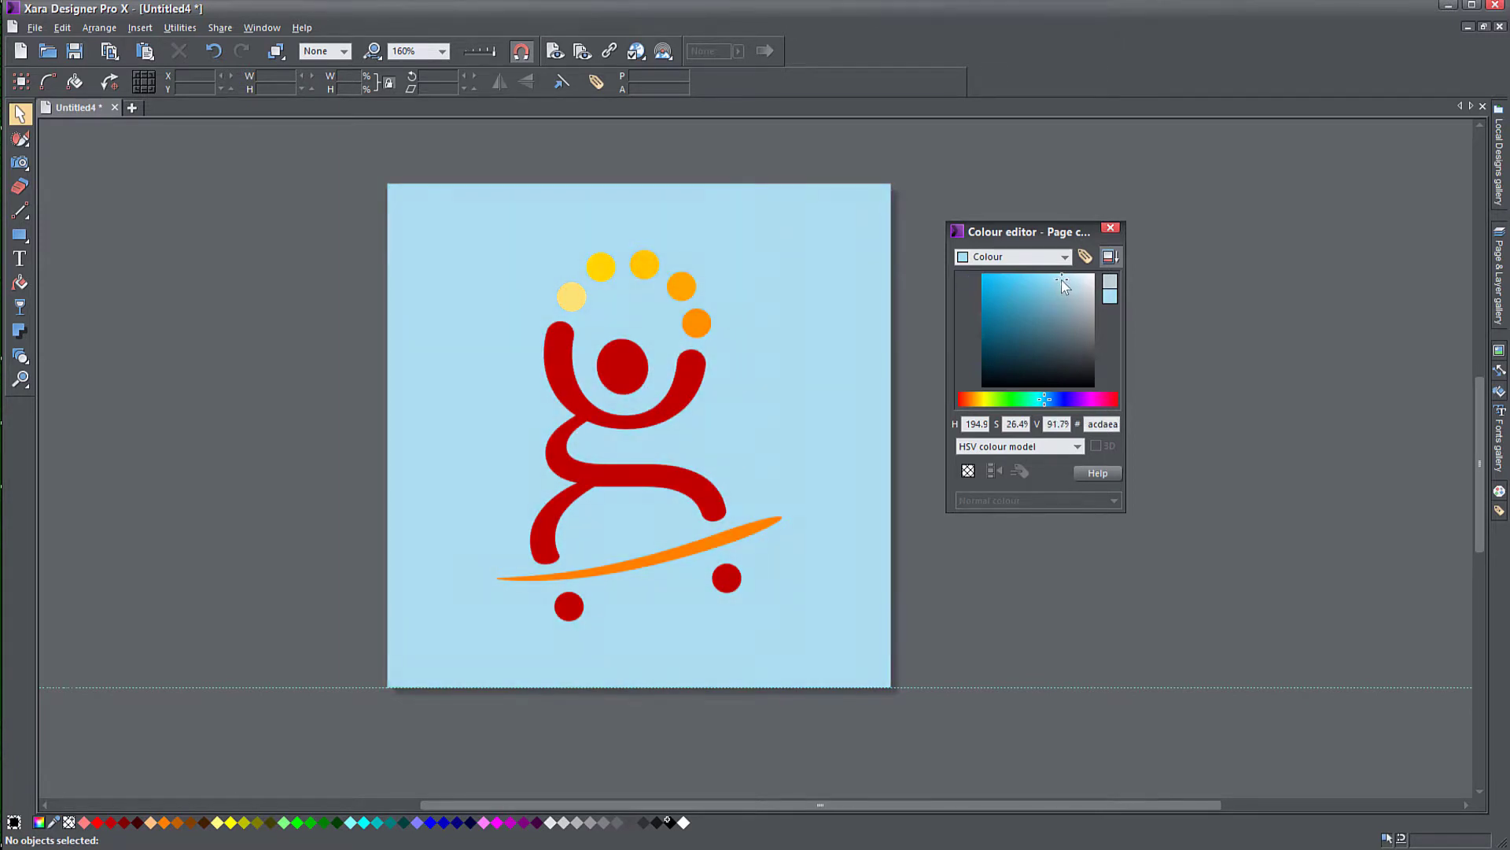
{"action": "left_click", "coordinate": [1112, 230]}
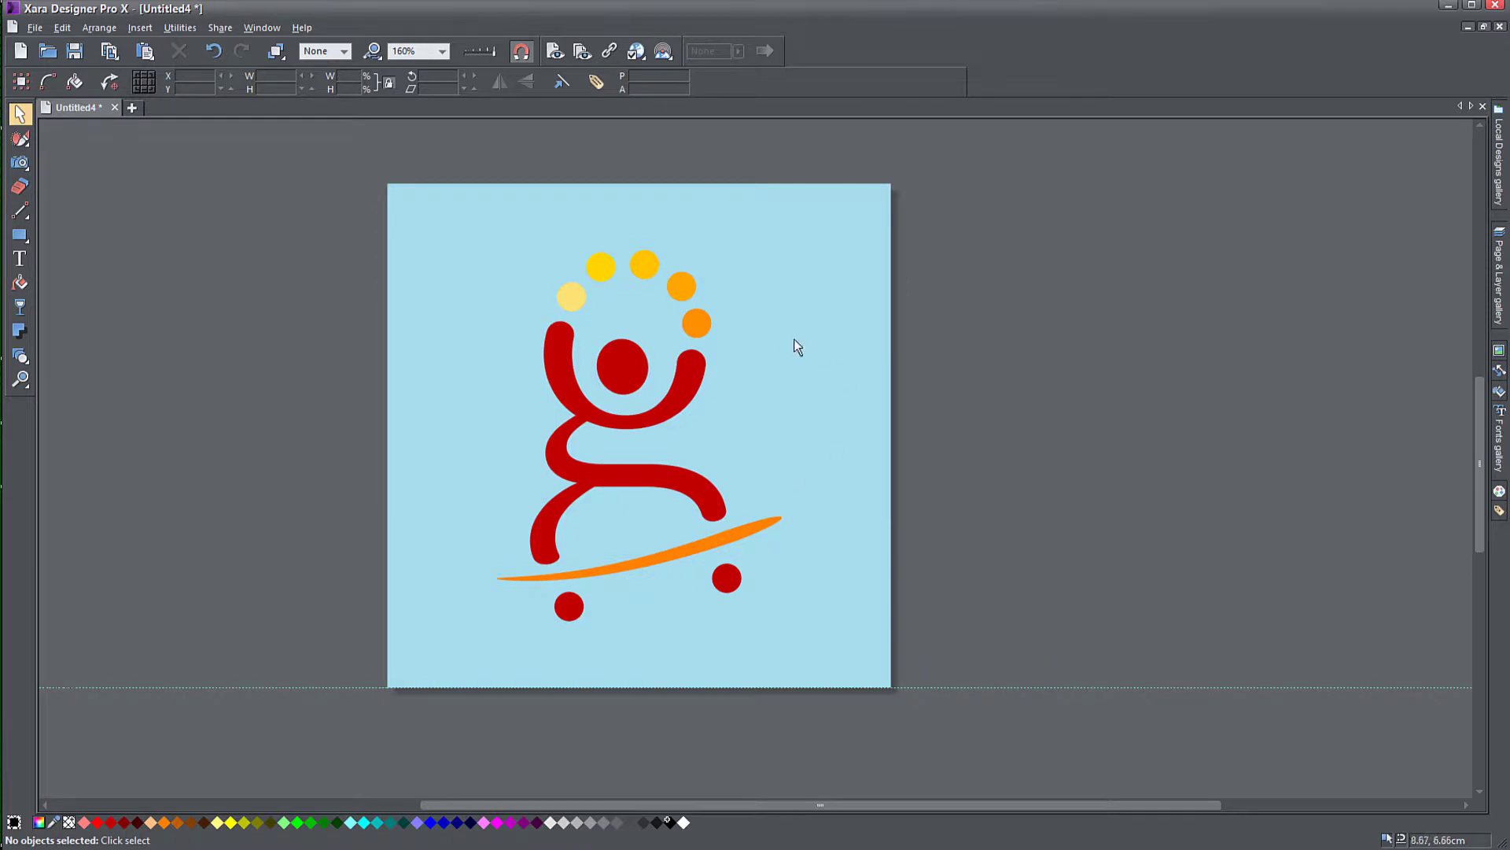
Nudge the logo on page 1 of Untitled5, then scroll down to blank page 2 and back.
{"action": "mouse_move", "coordinate": [709, 478]}
{"action": "left_mouse_down"}
{"action": "mouse_move", "coordinate": [481, 462]}
{"action": "mouse_move", "coordinate": [1156, 464]}
{"action": "mouse_move", "coordinate": [732, 480]}
{"action": "left_mouse_up"}
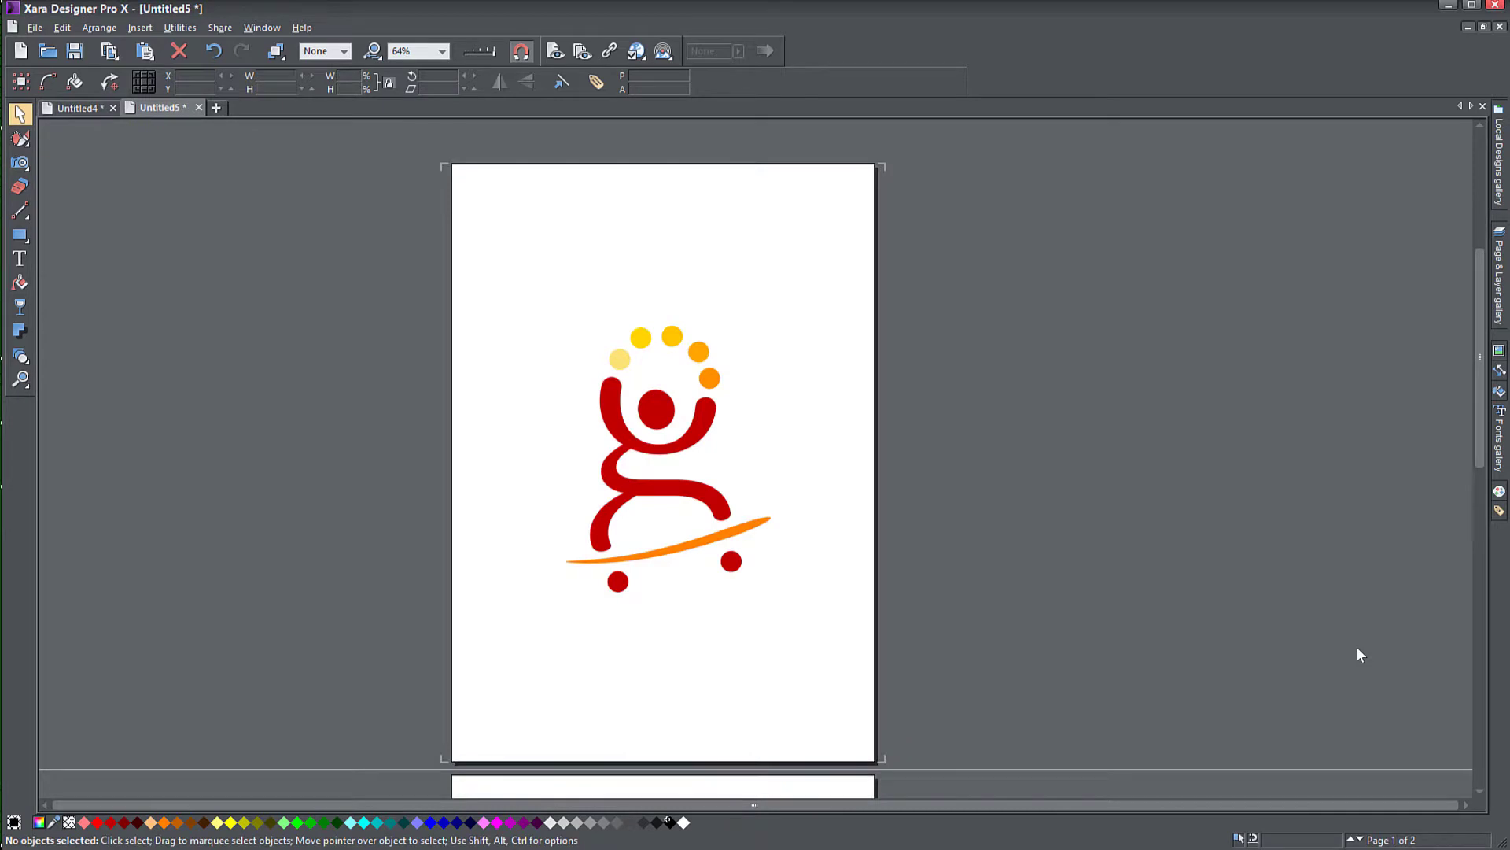
{"action": "scroll", "coordinate": [1356, 643], "scroll_direction": "down", "scroll_amount": 1}
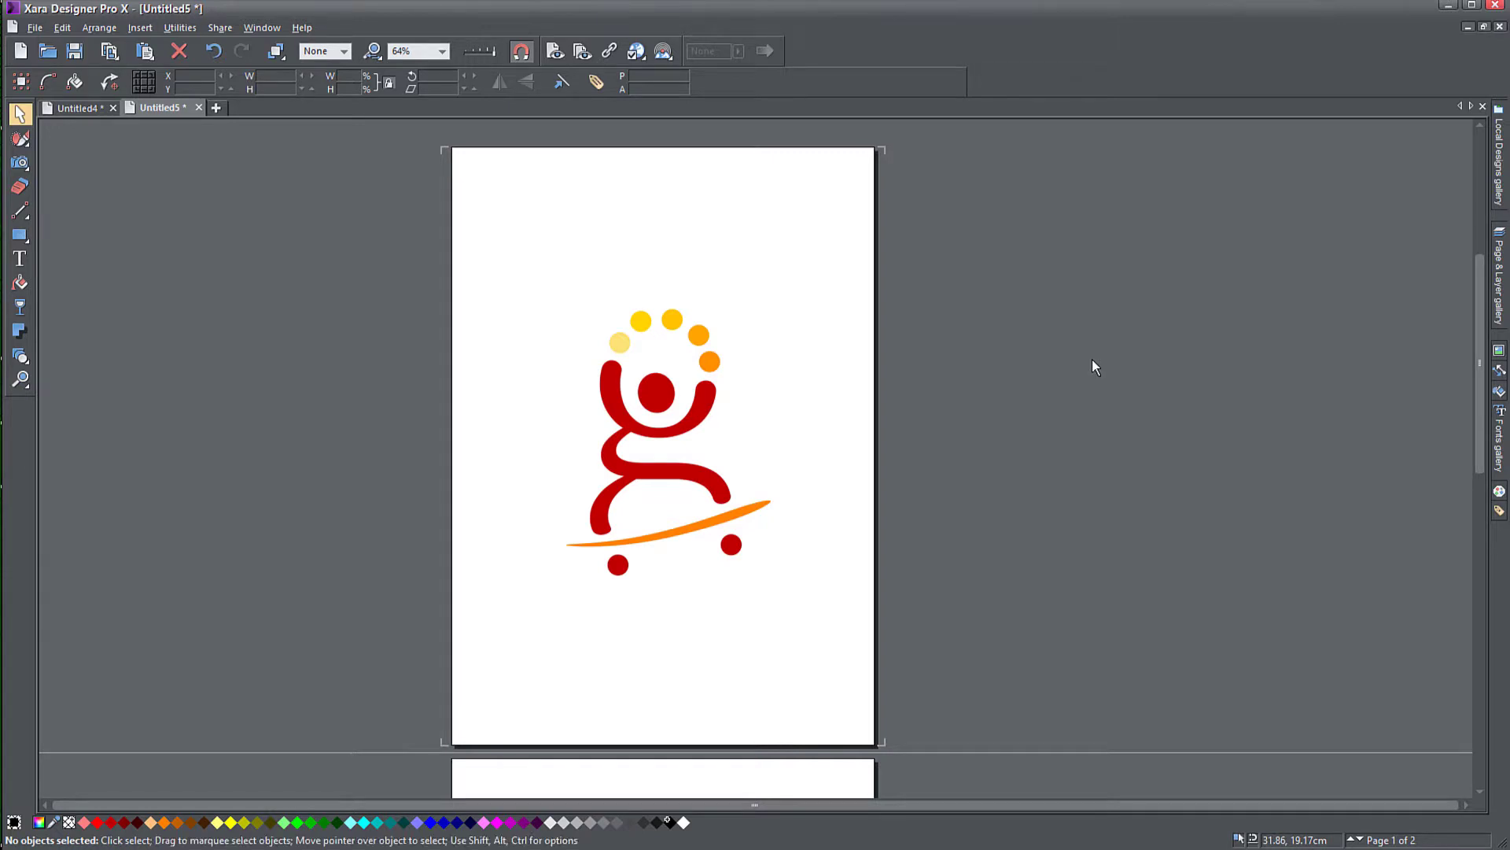
{"action": "scroll", "coordinate": [980, 478], "scroll_direction": "down", "scroll_amount": 5}
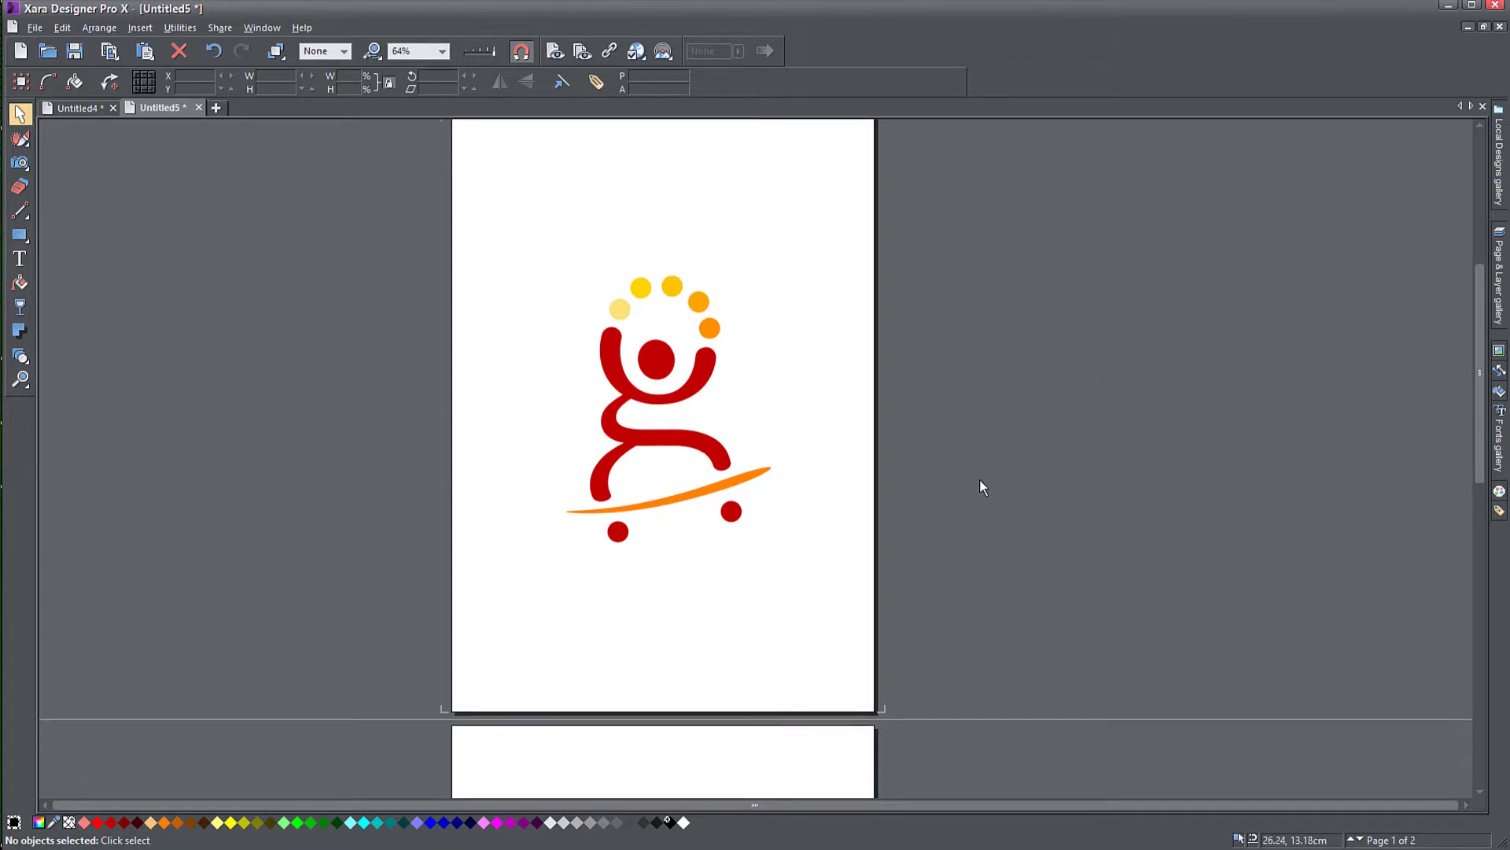
{"action": "scroll", "coordinate": [979, 482], "scroll_direction": "up", "scroll_amount": 3}
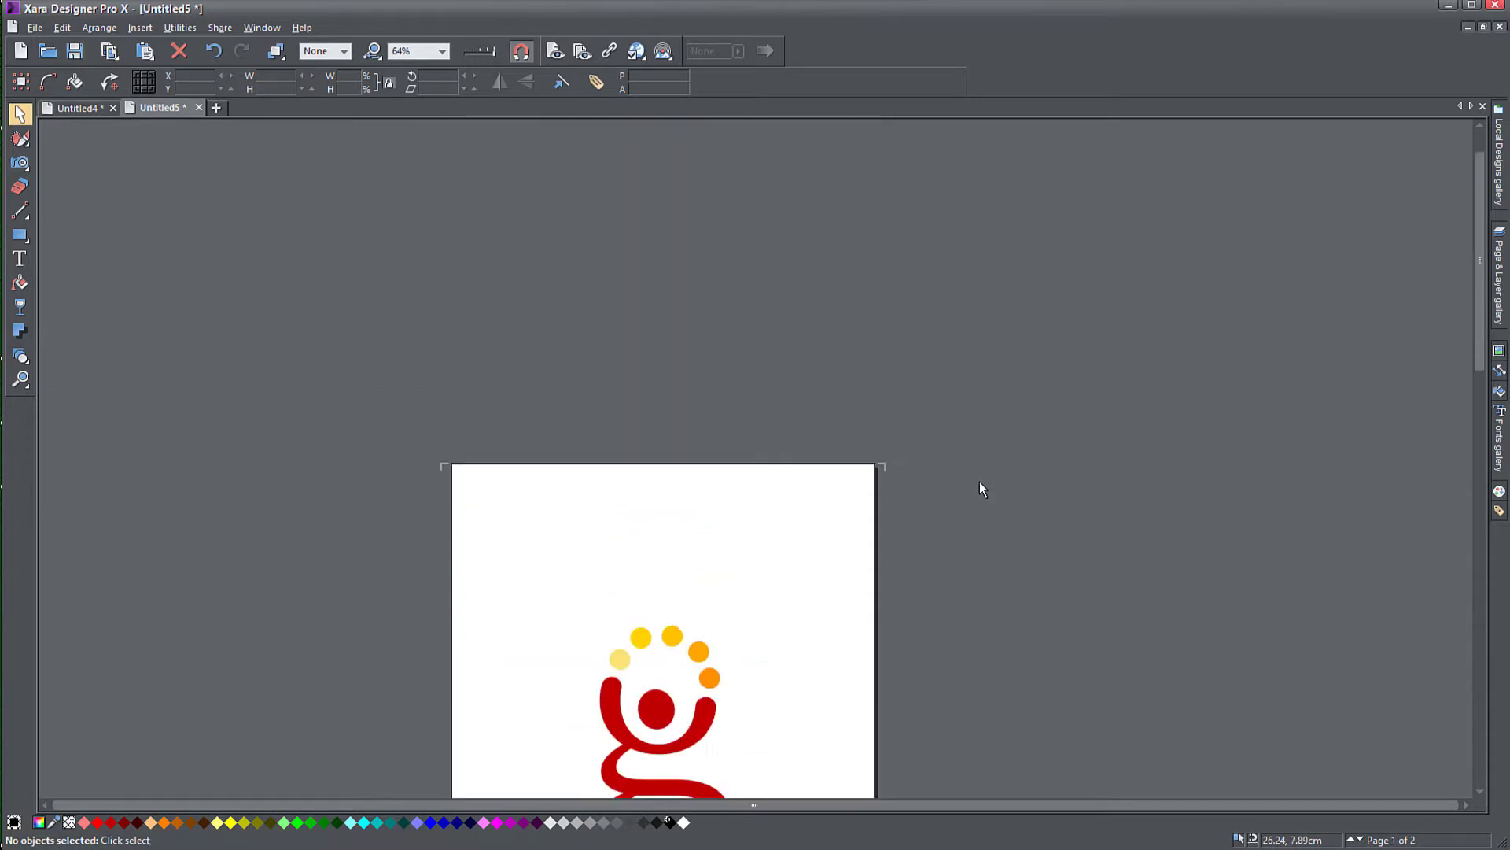
{"action": "scroll", "coordinate": [980, 482], "scroll_direction": "down", "scroll_amount": 5}
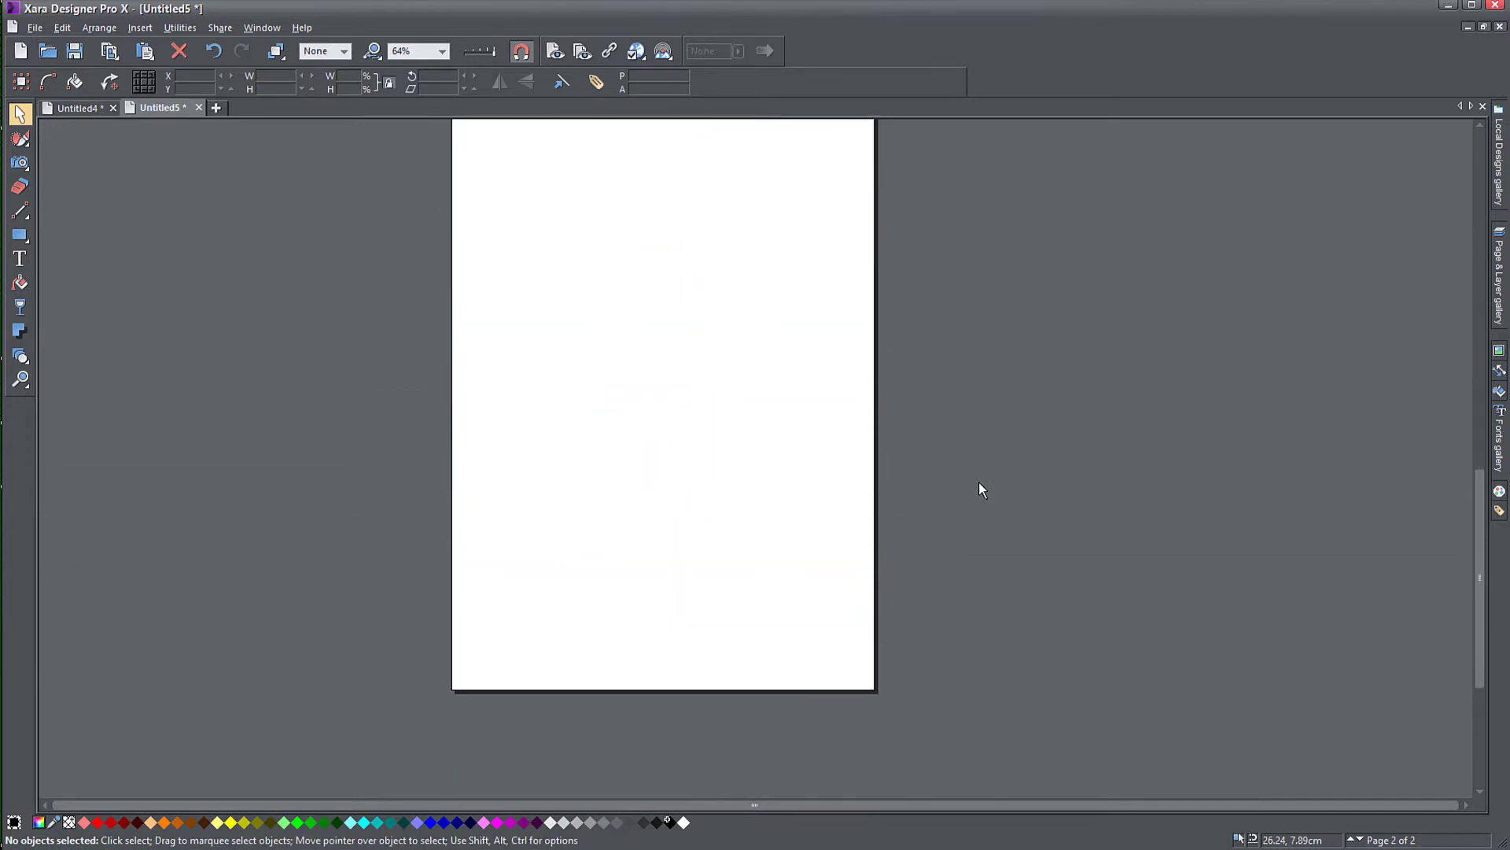
{"action": "scroll", "coordinate": [979, 483], "scroll_direction": "up", "scroll_amount": 8}
{"action": "scroll", "coordinate": [979, 483], "scroll_direction": "down", "scroll_amount": 10}
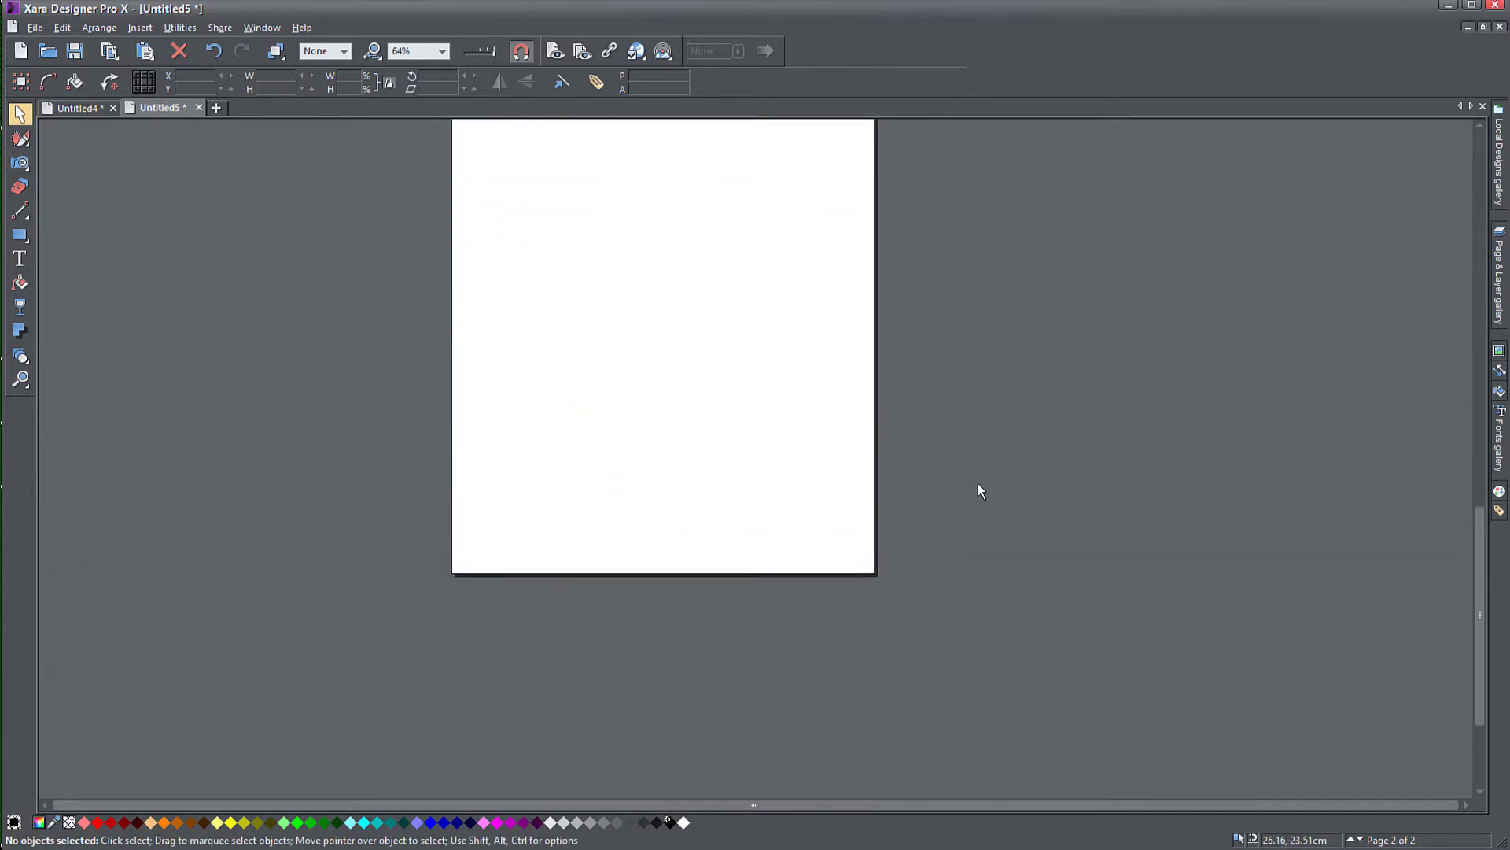
{"action": "scroll", "coordinate": [978, 483], "scroll_direction": "up", "scroll_amount": 9}
{"action": "scroll", "coordinate": [979, 483], "scroll_direction": "up", "scroll_amount": 2}
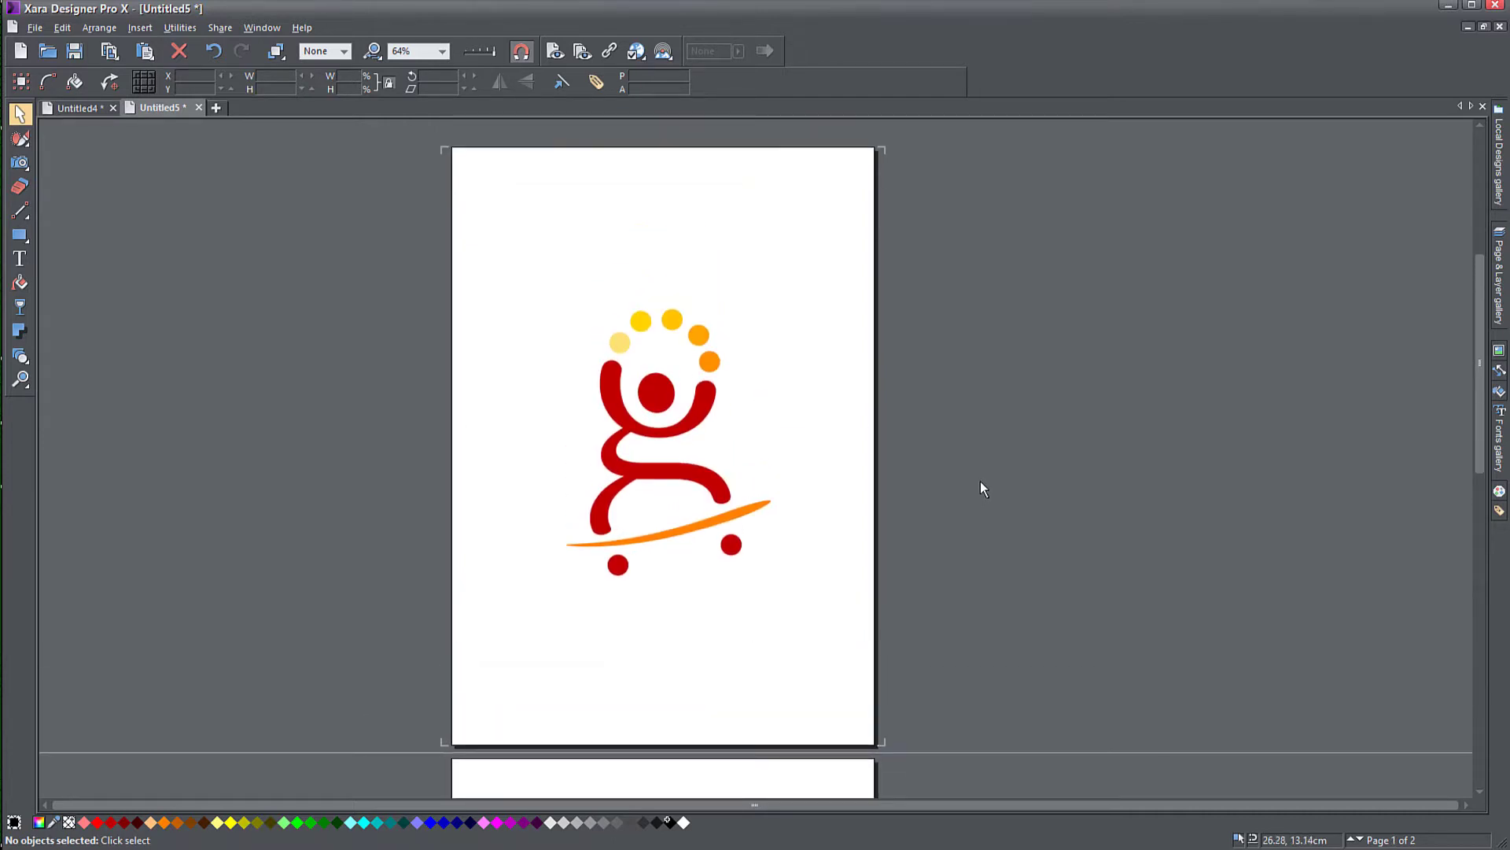
Turn on Double-page in Page Options so the two A4 pages sit side by side.
{"action": "right_click", "coordinate": [775, 317]}
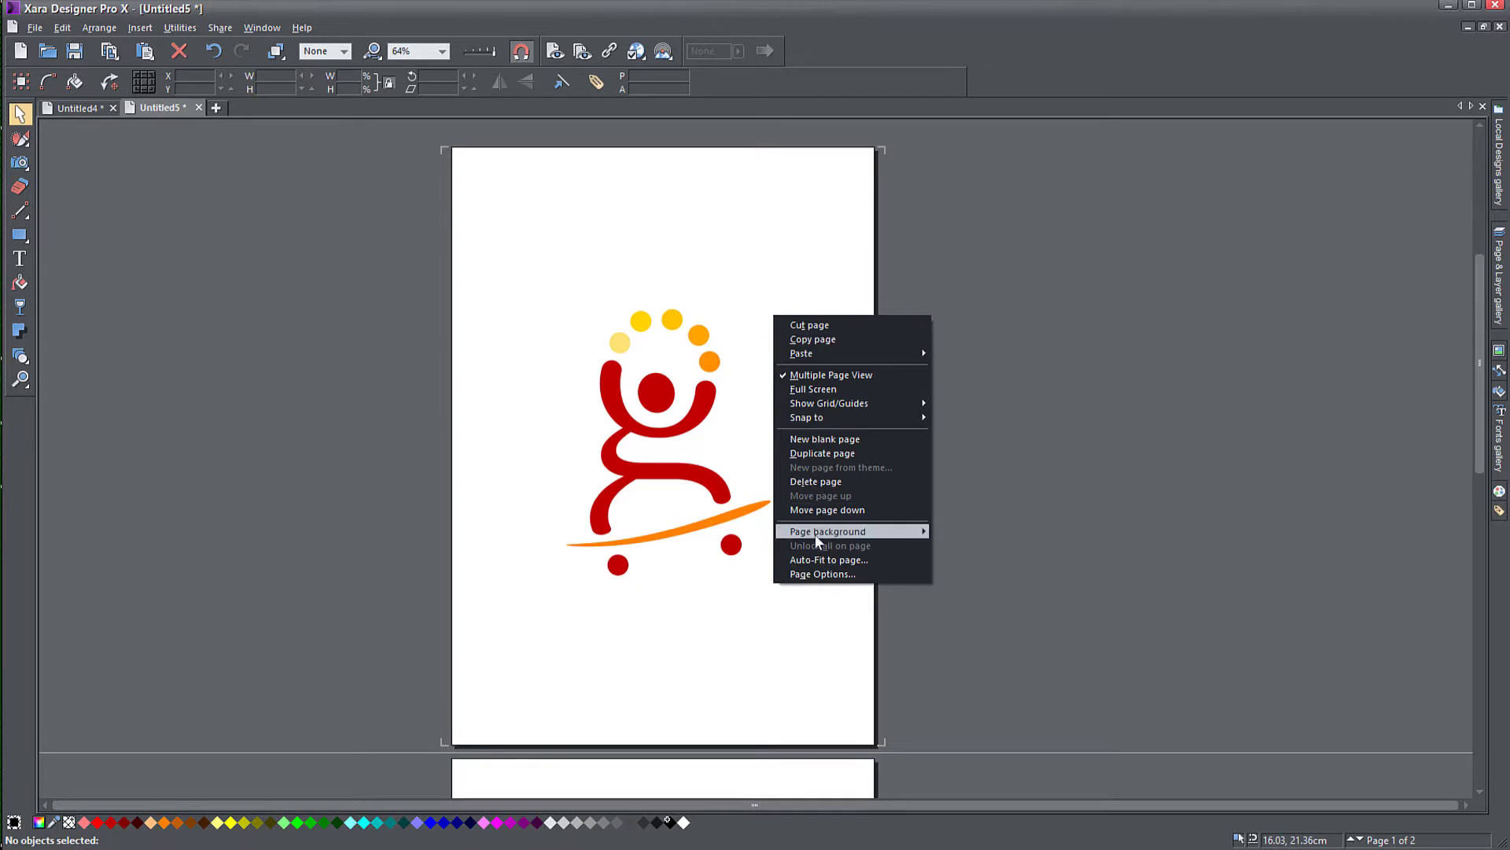
{"action": "left_click", "coordinate": [818, 573]}
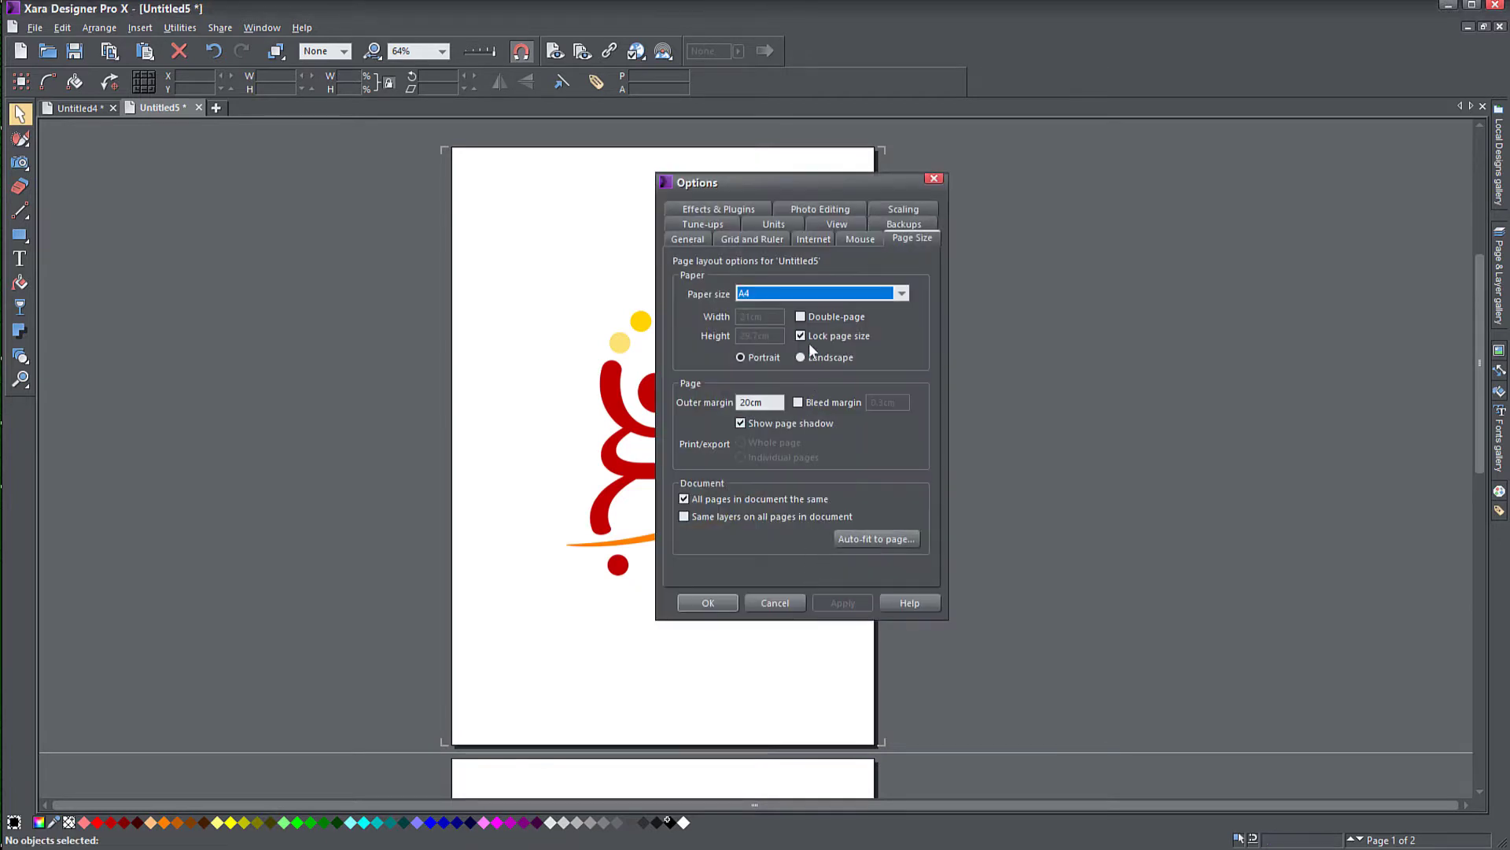
{"action": "left_click", "coordinate": [801, 316]}
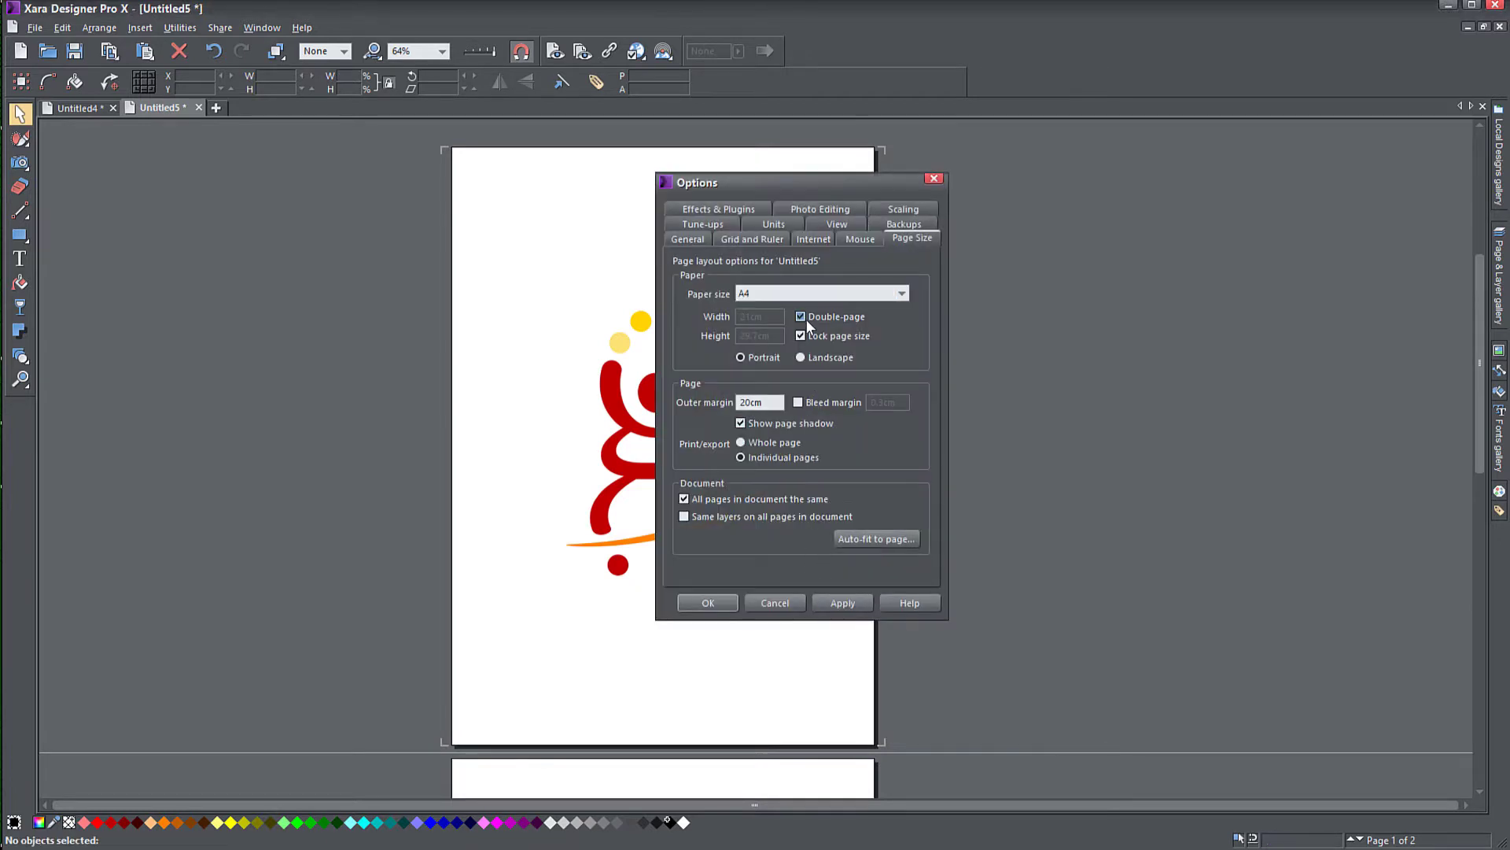
{"action": "left_click", "coordinate": [840, 602]}
{"action": "left_click", "coordinate": [719, 601]}
Reposition the logo on the left page and close the Untitled5 document.
{"action": "left_click_drag", "start_coordinate": [881, 551], "coordinate": [674, 555]}
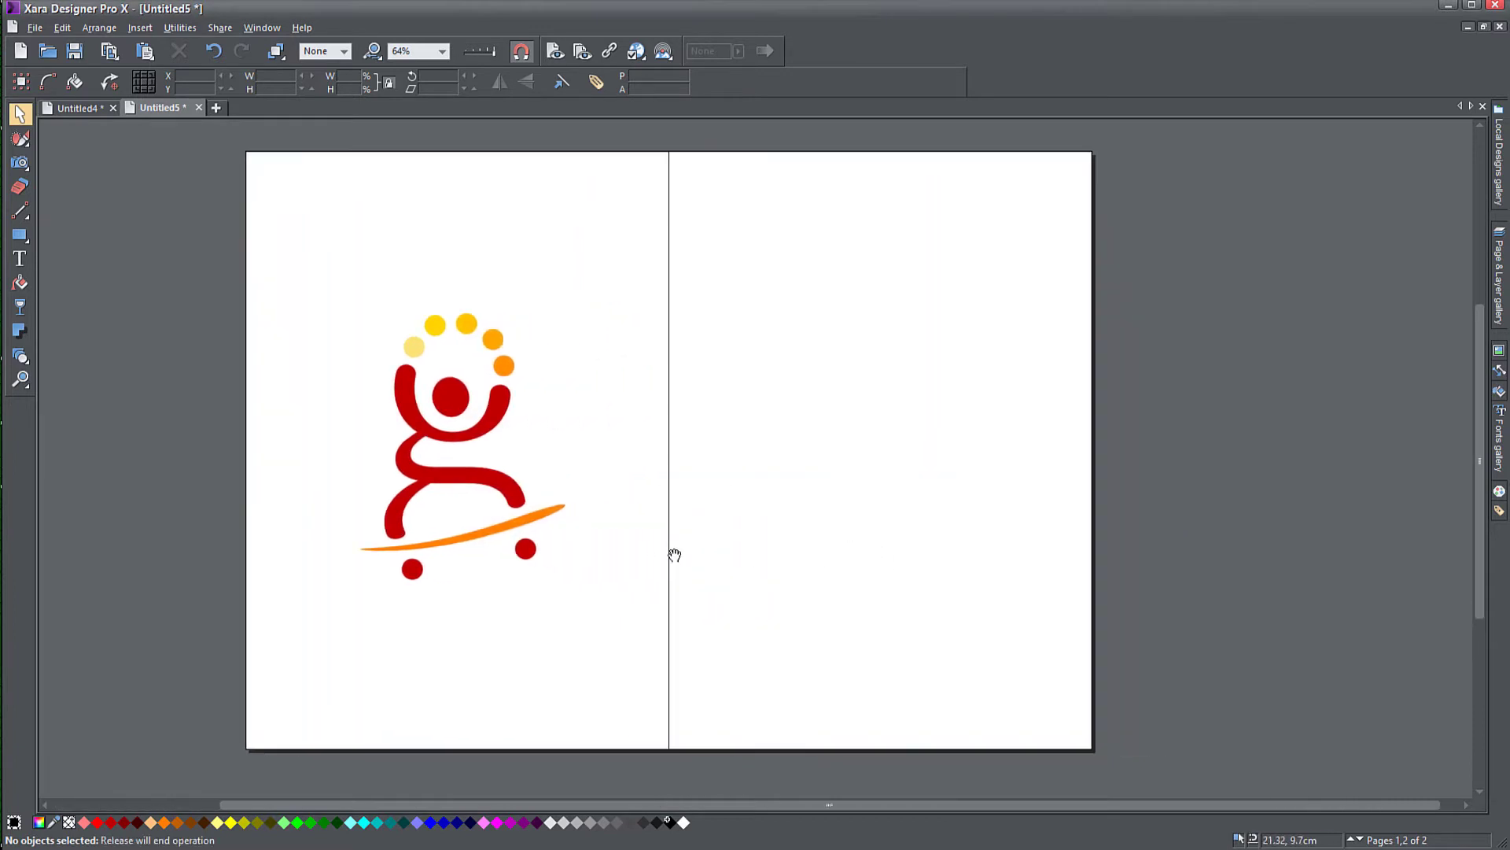
{"action": "left_click_drag", "start_coordinate": [512, 489], "coordinate": [415, 357]}
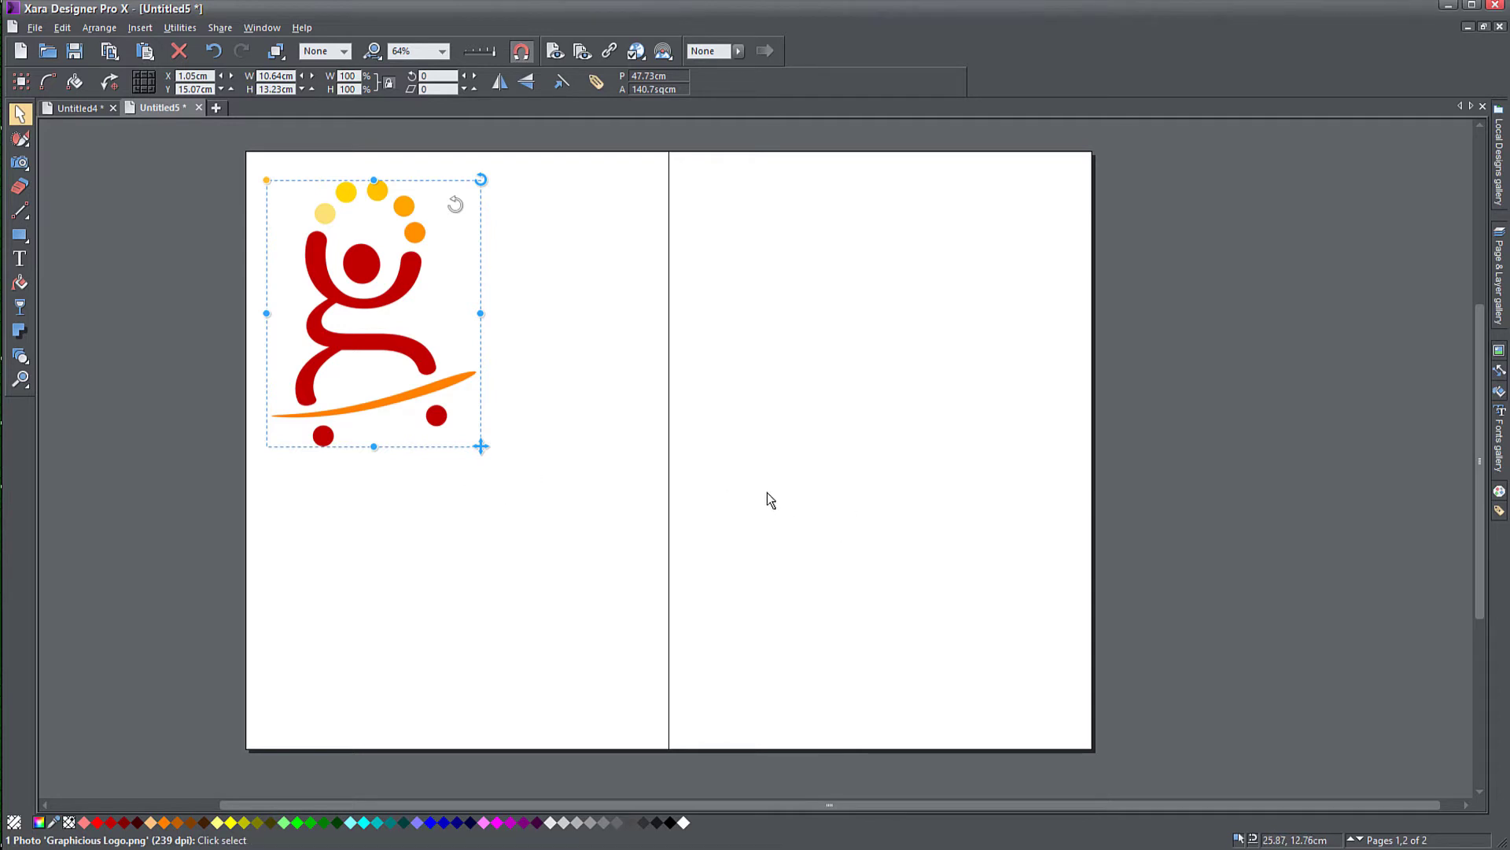
{"action": "key", "text": "ctrl+w"}
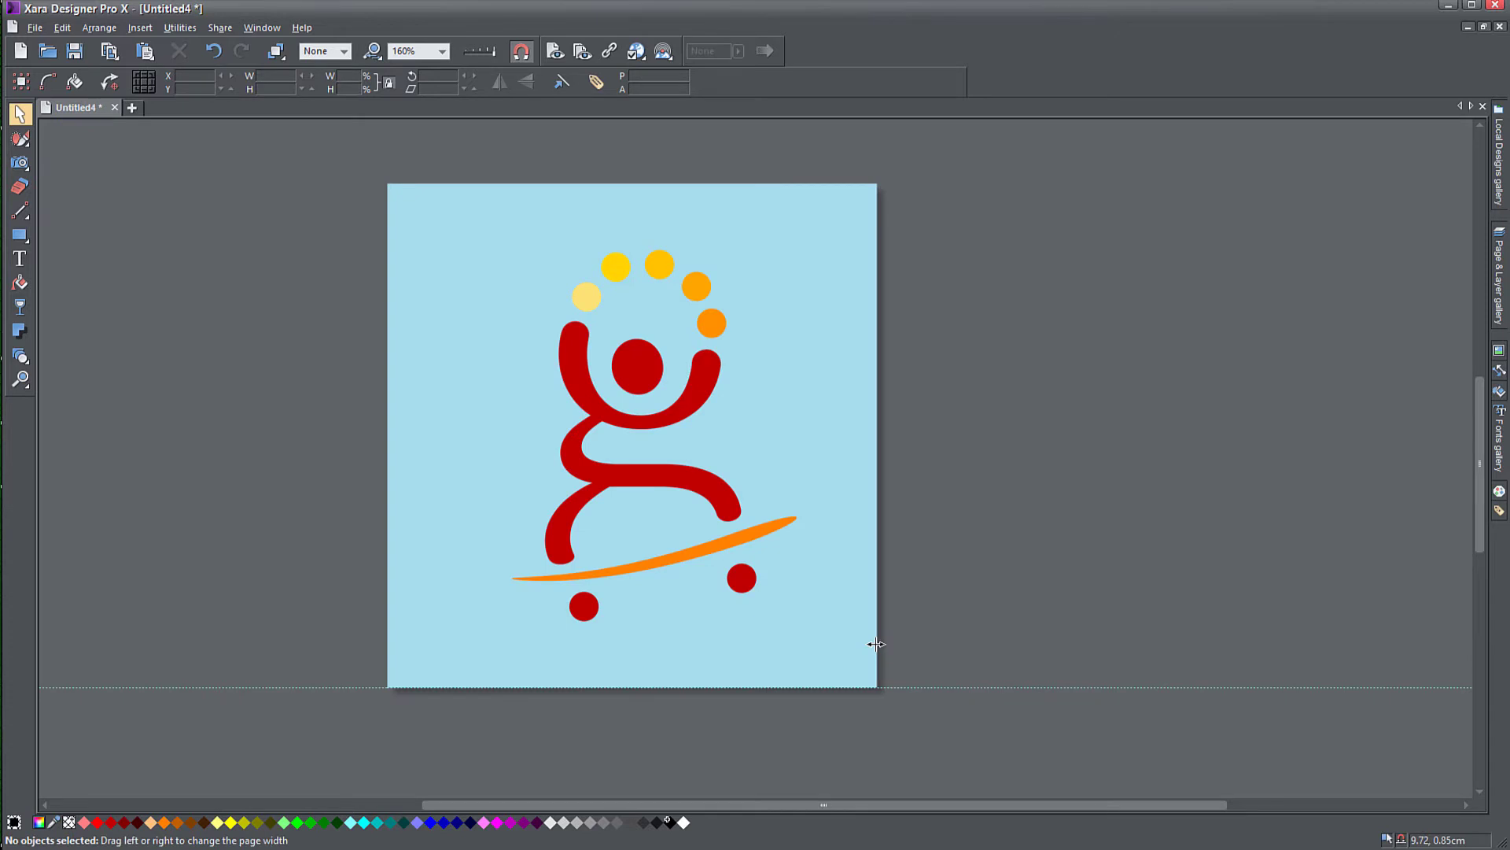